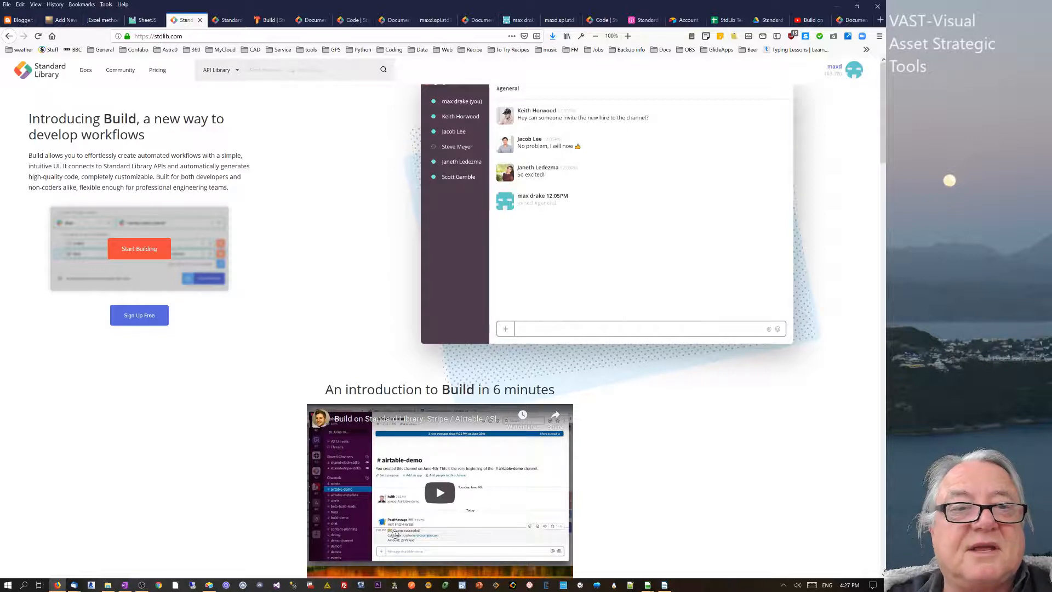
- Skim the stdlib.com, Build and pricing pages, then open the documentation's Introduction page
left_click_drag(75, 166, 117, 176)
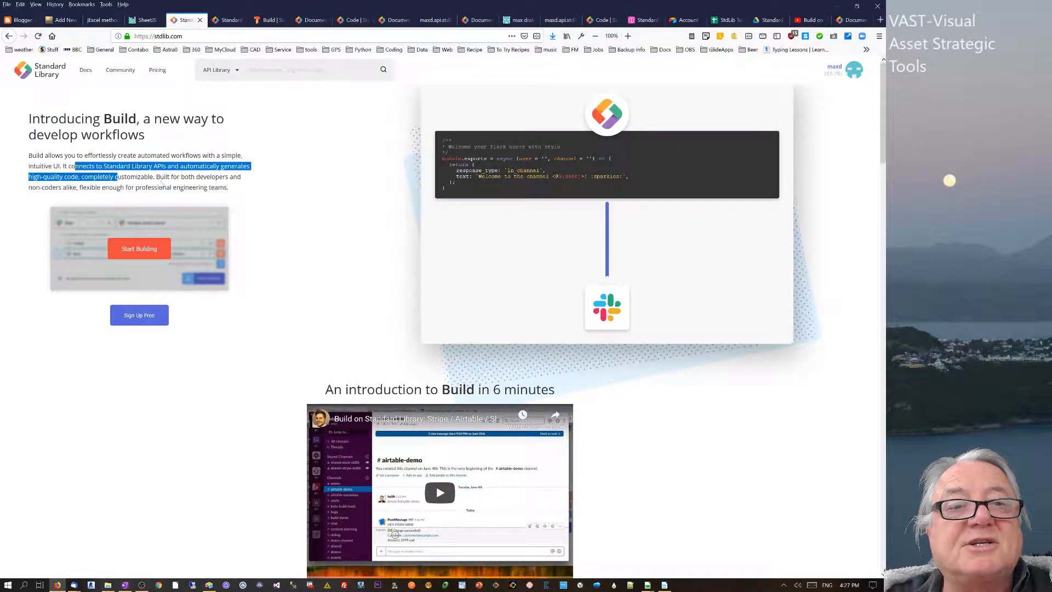
left_click(117, 176)
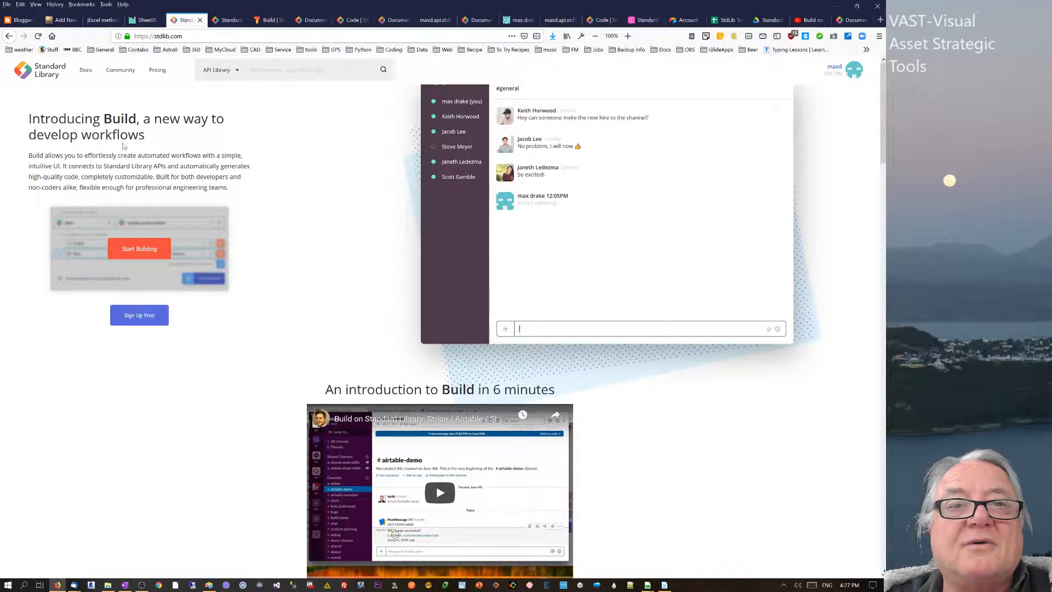
left_click(266, 21)
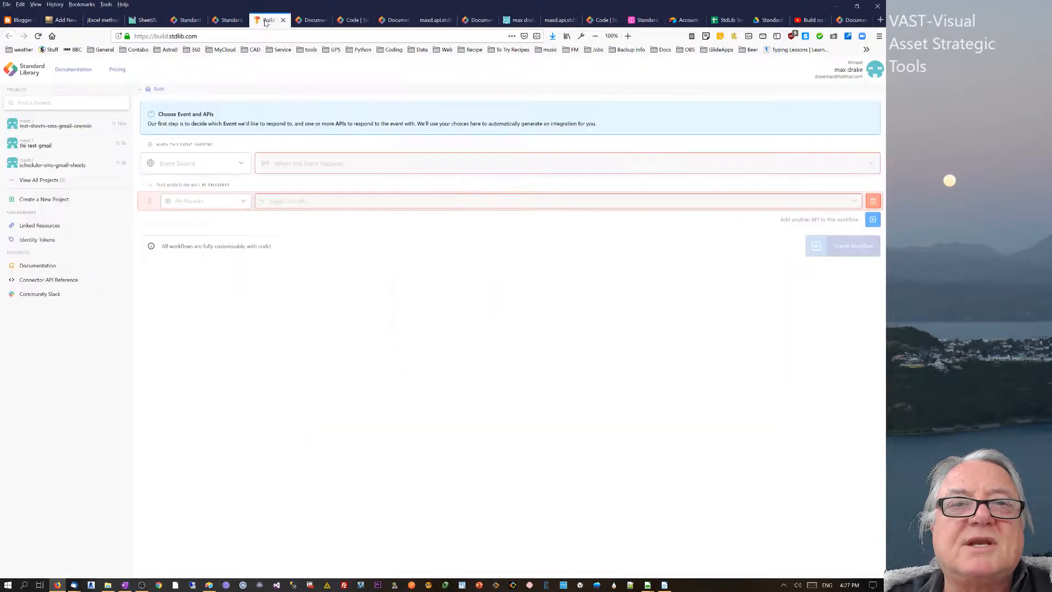
left_click(224, 21)
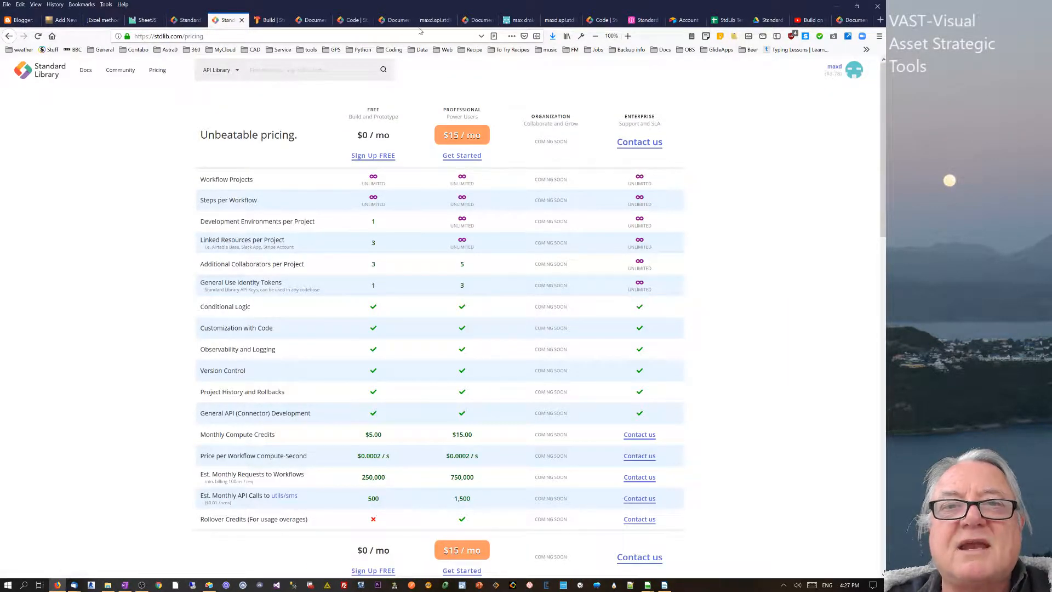
left_click(315, 21)
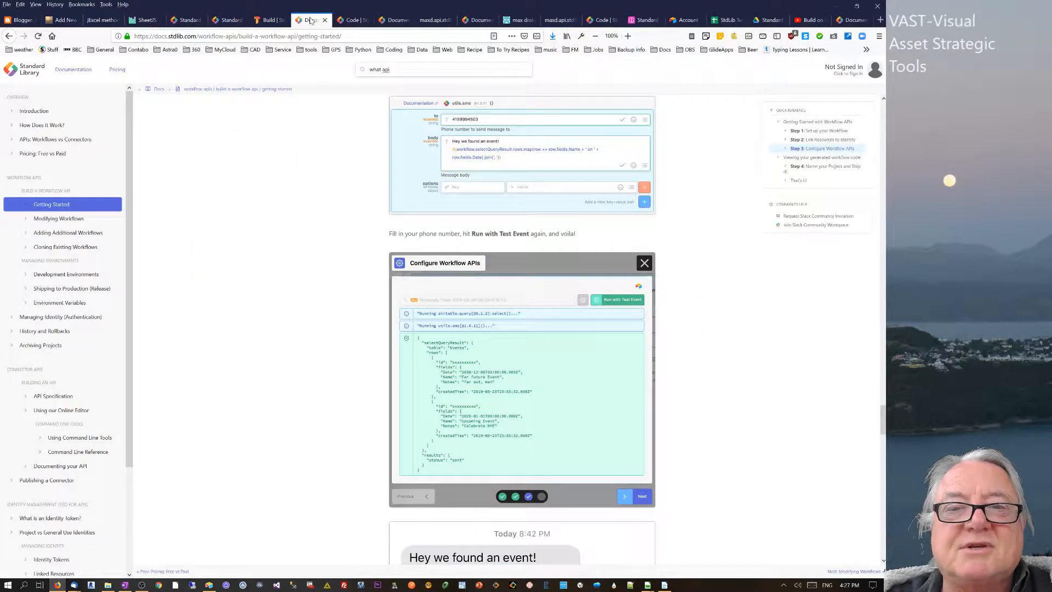
left_click(397, 20)
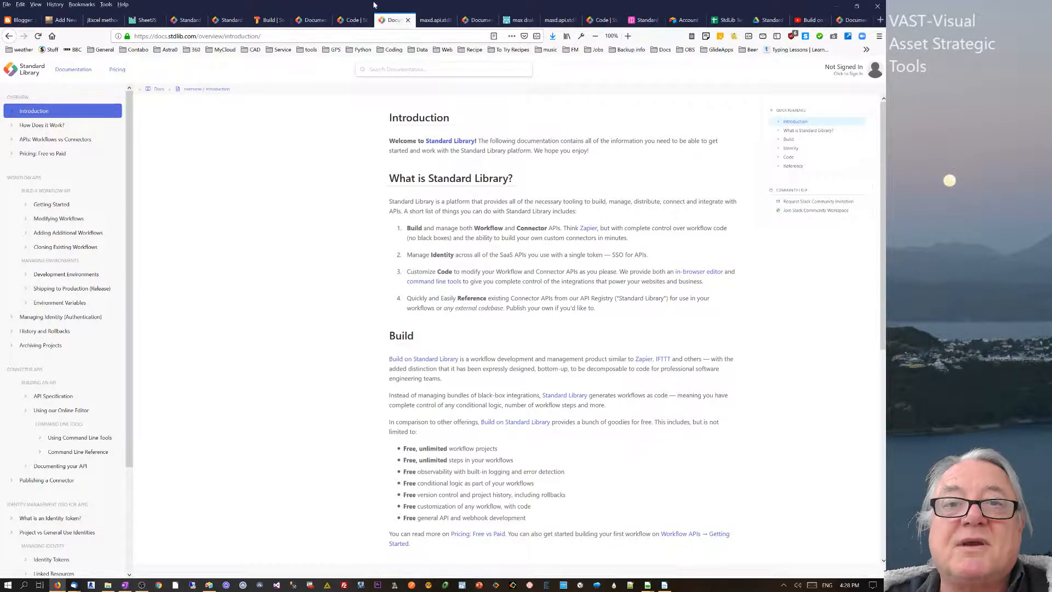
- Tour the code editor, Build pages and Getting Started docs, ending on the Airtable account overview
left_click(351, 20)
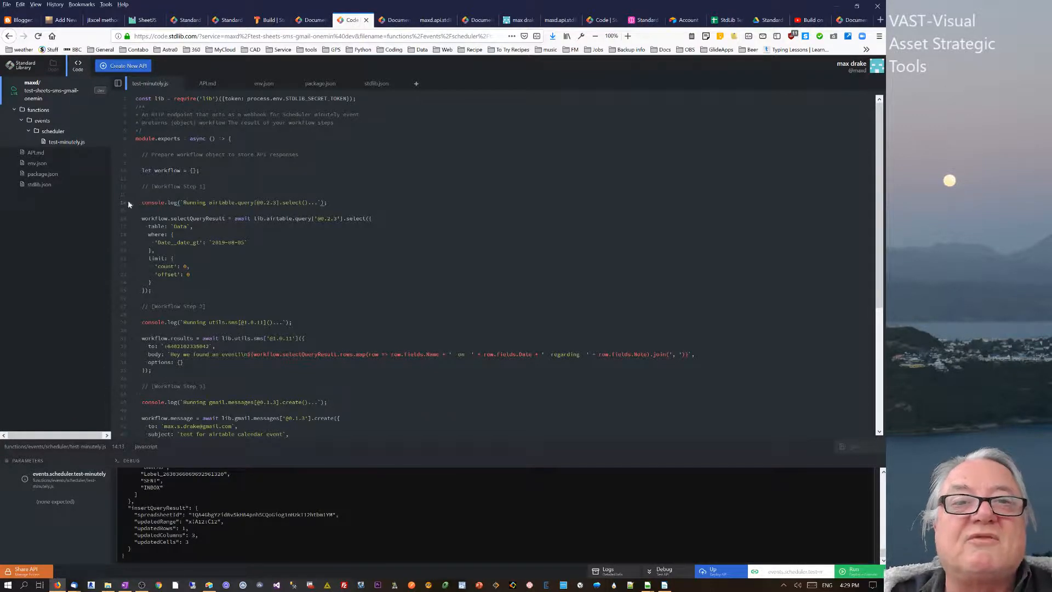
left_click(186, 20)
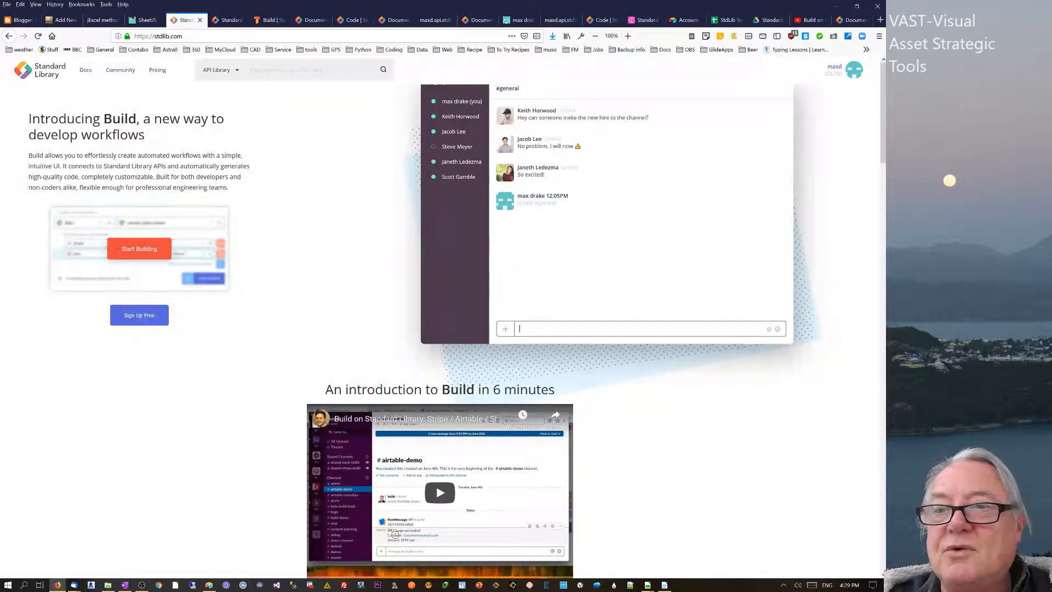
scroll(743, 316, "down", 2)
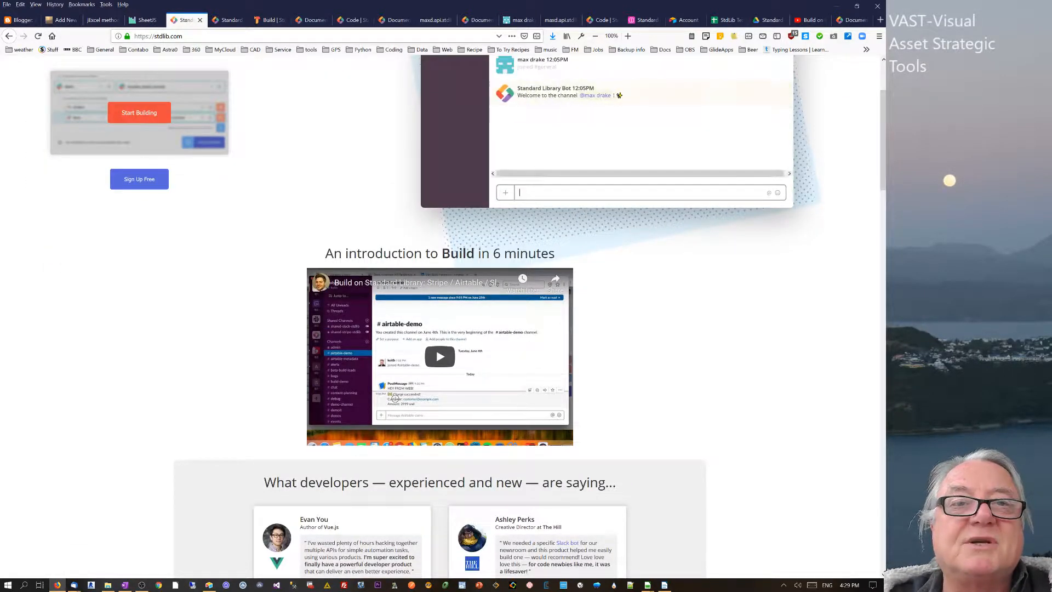
left_click(269, 20)
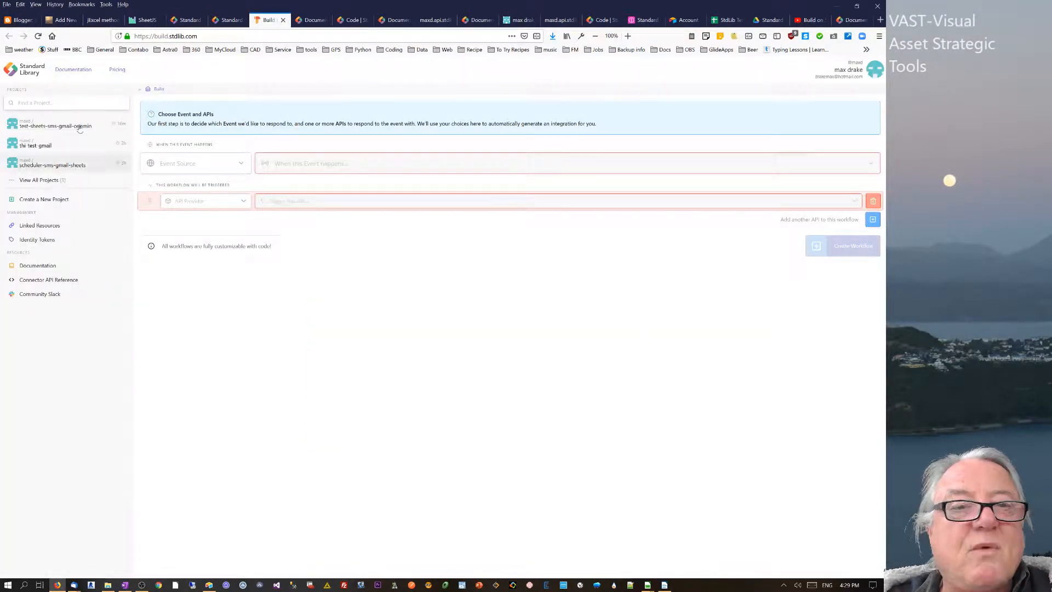
left_click(315, 20)
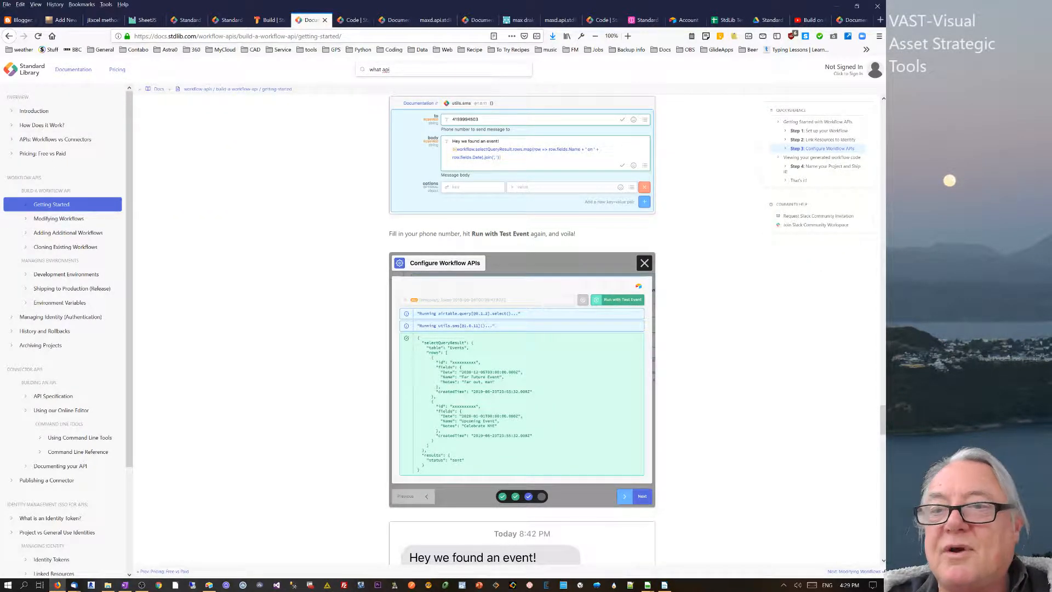
left_click_drag(882, 420, 883, 120)
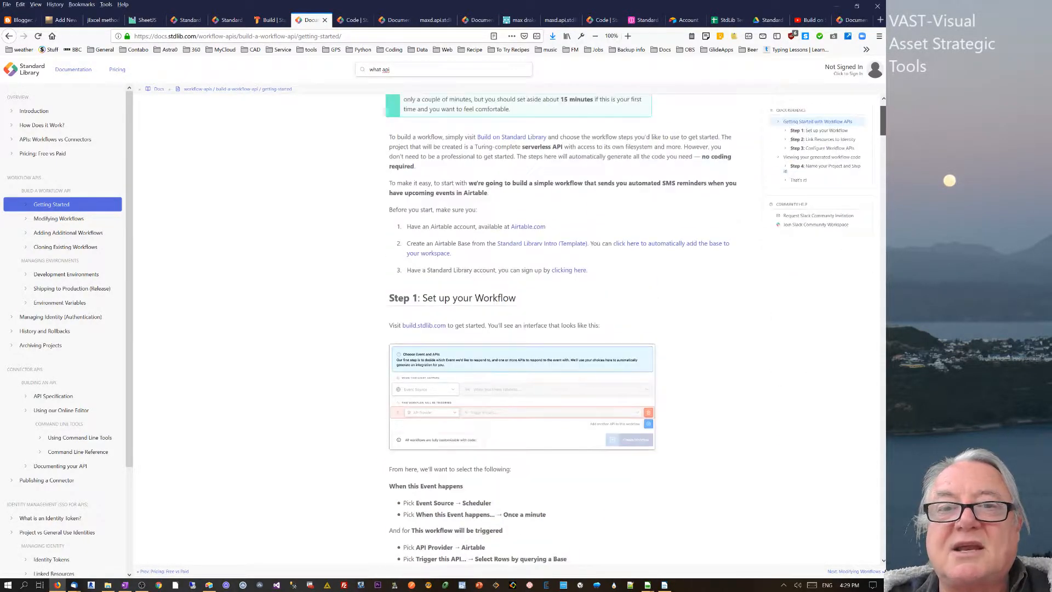
left_click(685, 20)
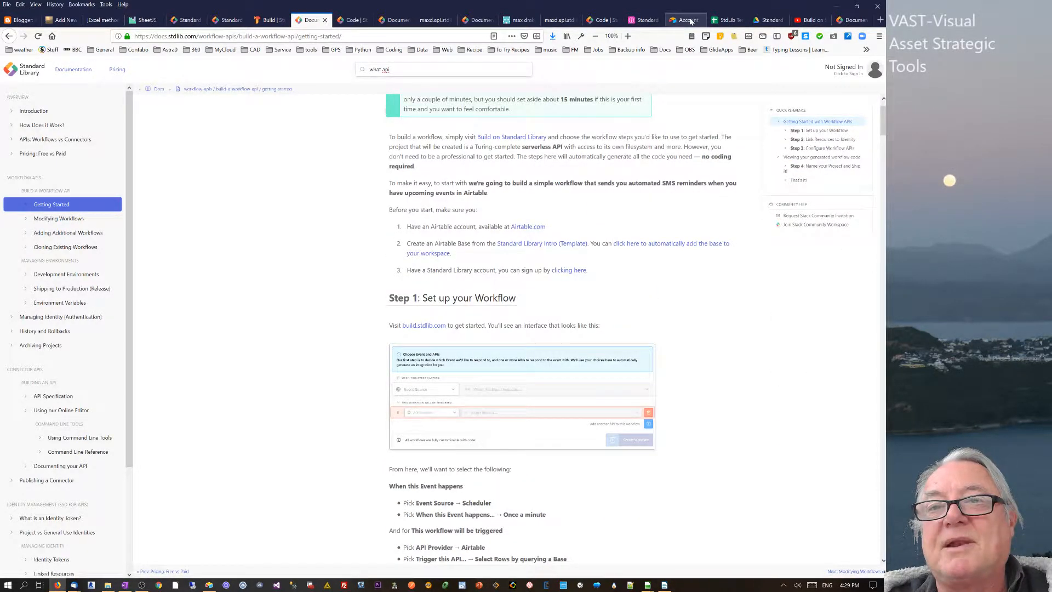
- View the Events table of the Standard Library Intro base, then go back to Getting Started
left_click(647, 21)
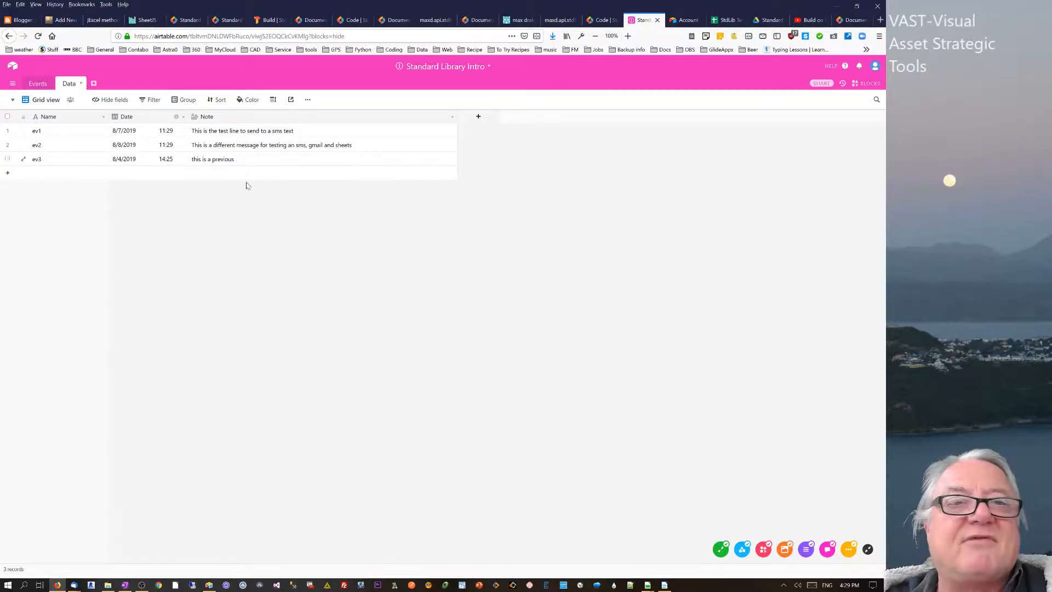
left_click(37, 84)
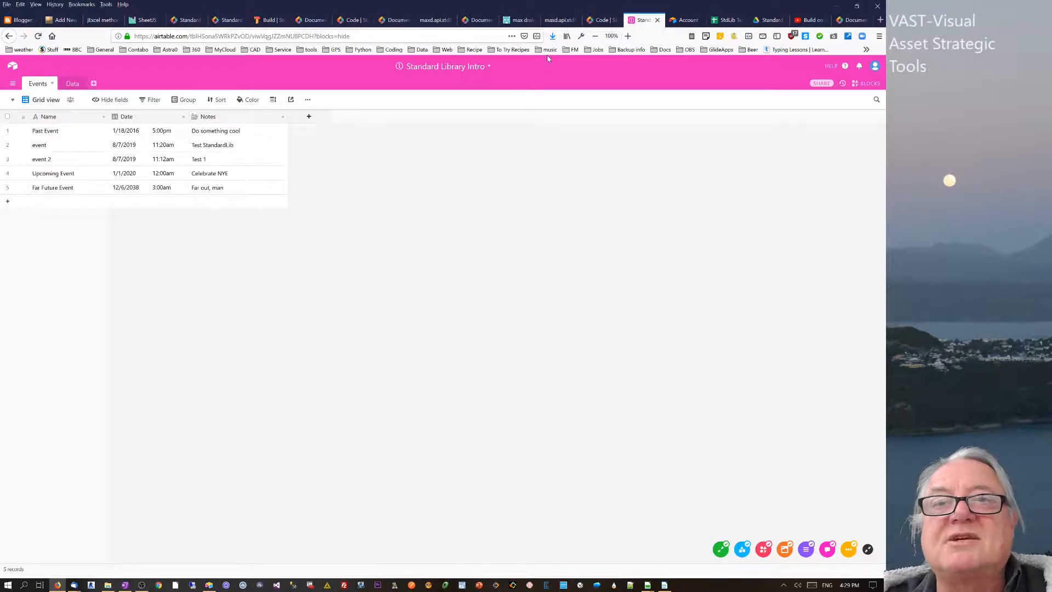
left_click(309, 21)
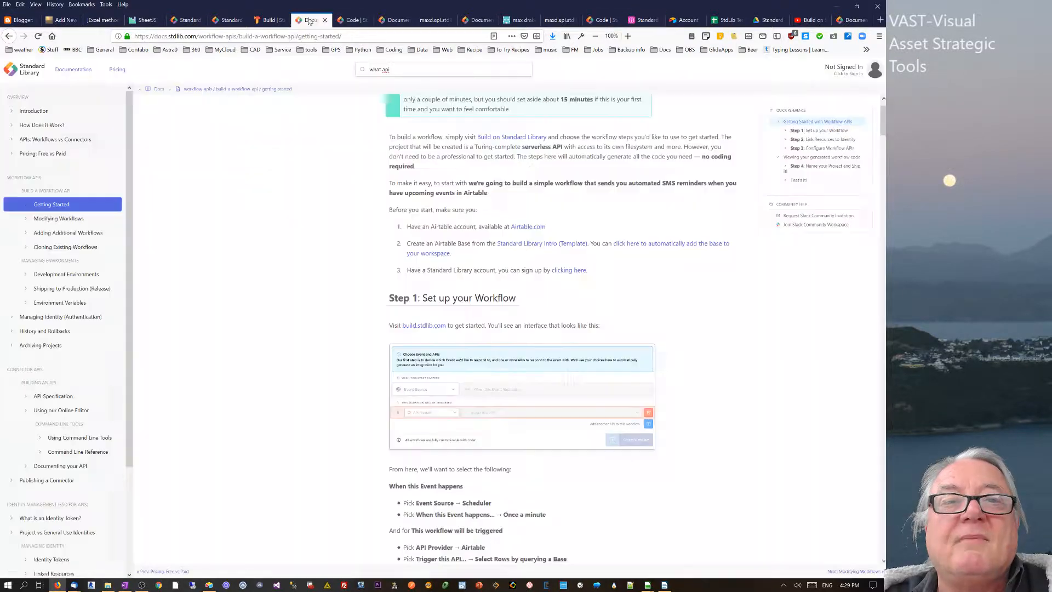
- Scroll the Getting Started docs, then check the pricing page and remaining account credit
scroll(403, 247, "down", 10)
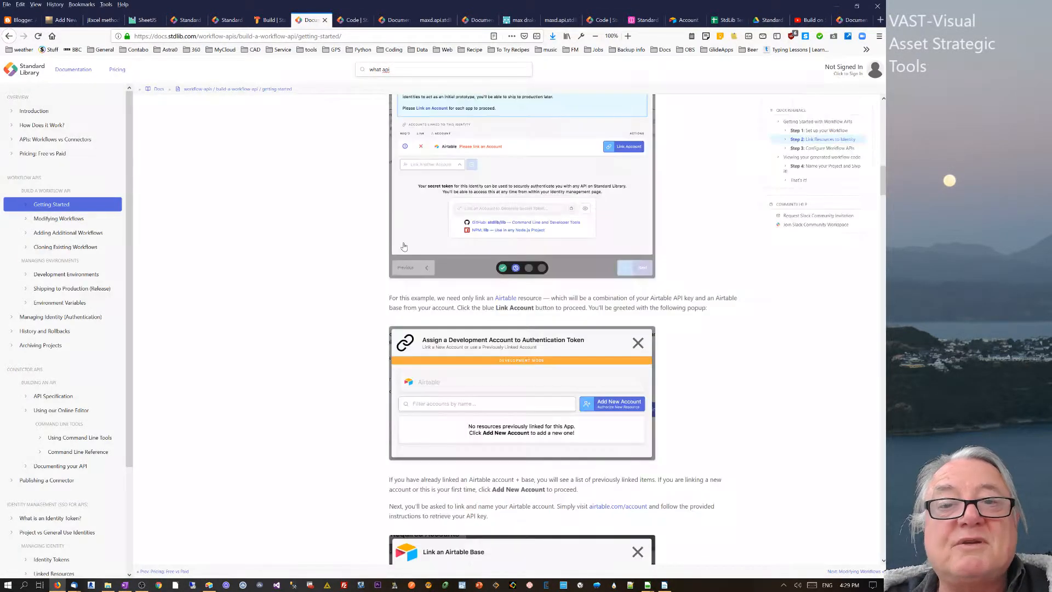
scroll(404, 246, "up", 8)
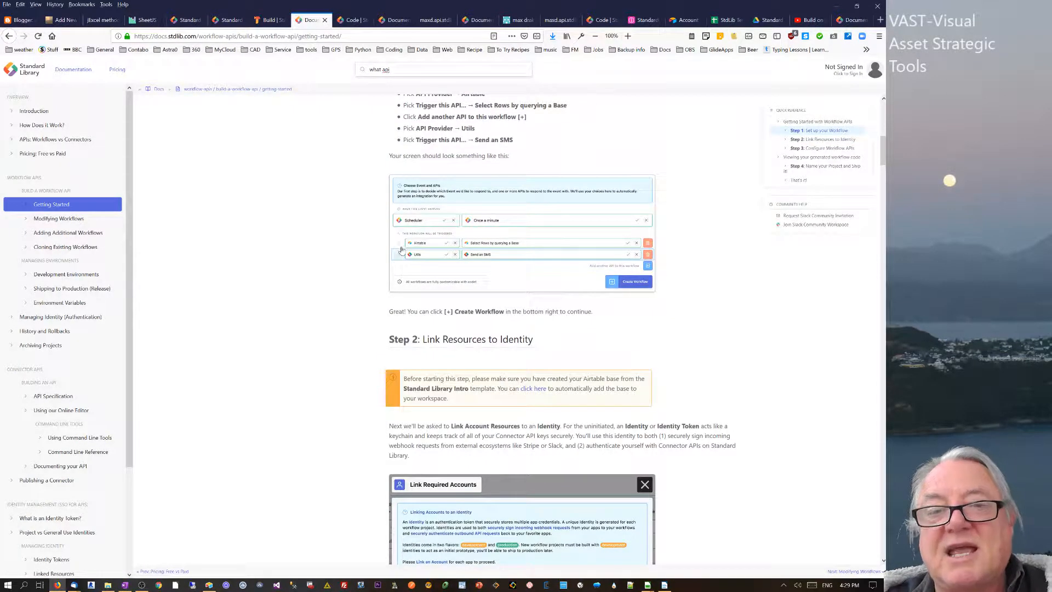
scroll(401, 250, "down", 8)
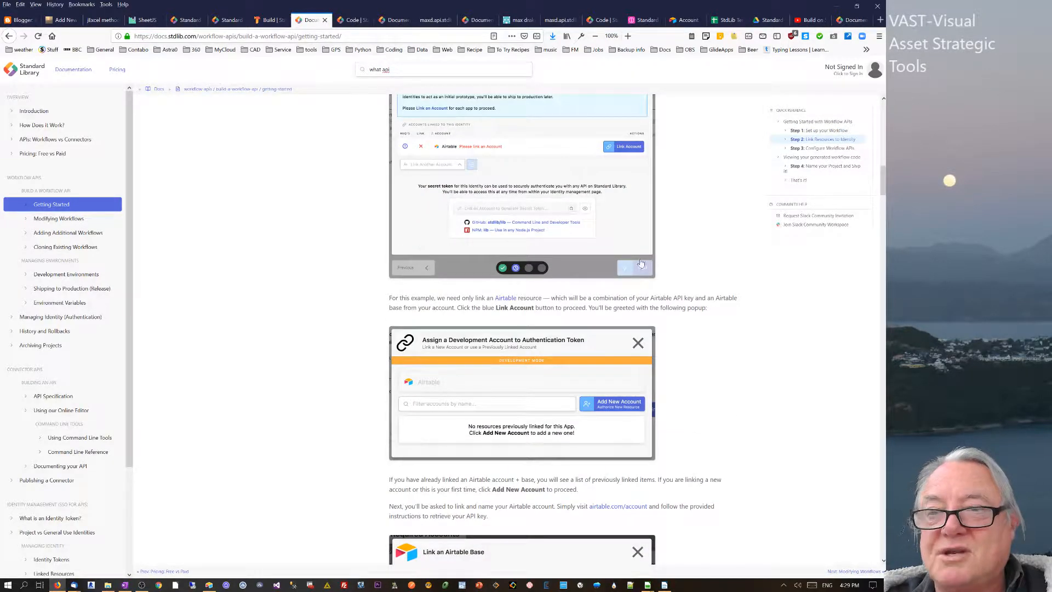
left_click_drag(884, 185, 883, 159)
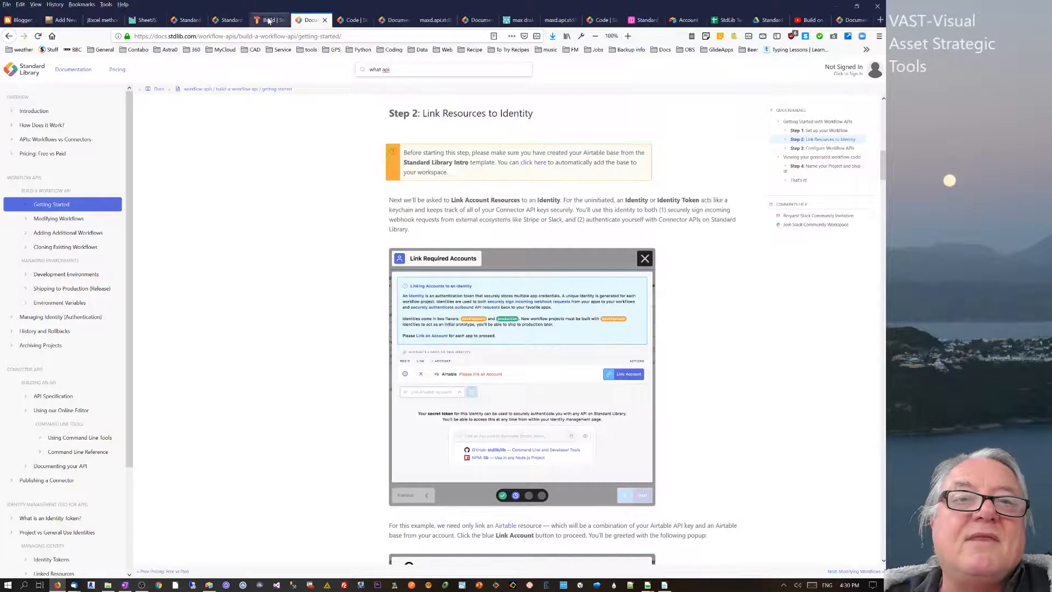
left_click(267, 21)
left_click(227, 21)
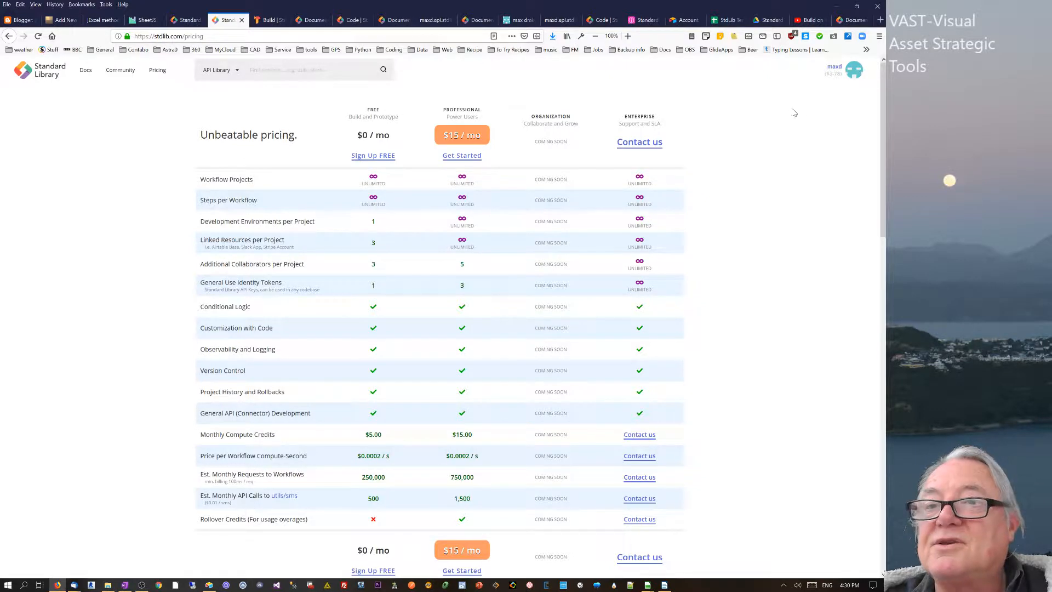
left_click(833, 77)
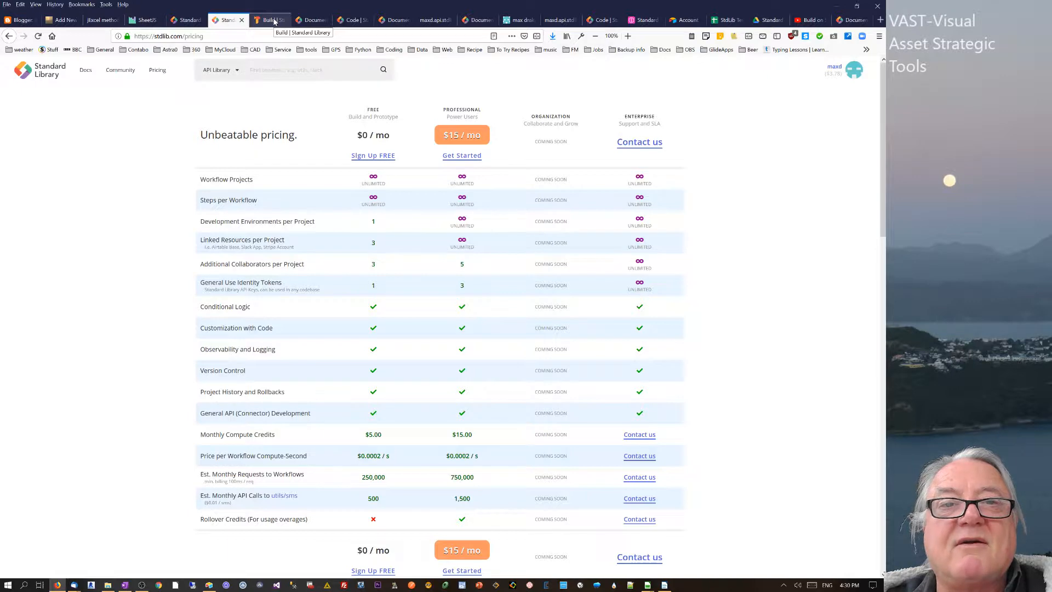
- Skim the Modifying, Adding, Cloning Workflows and Development Environments articles, then return to Build
left_click(274, 21)
left_click(310, 19)
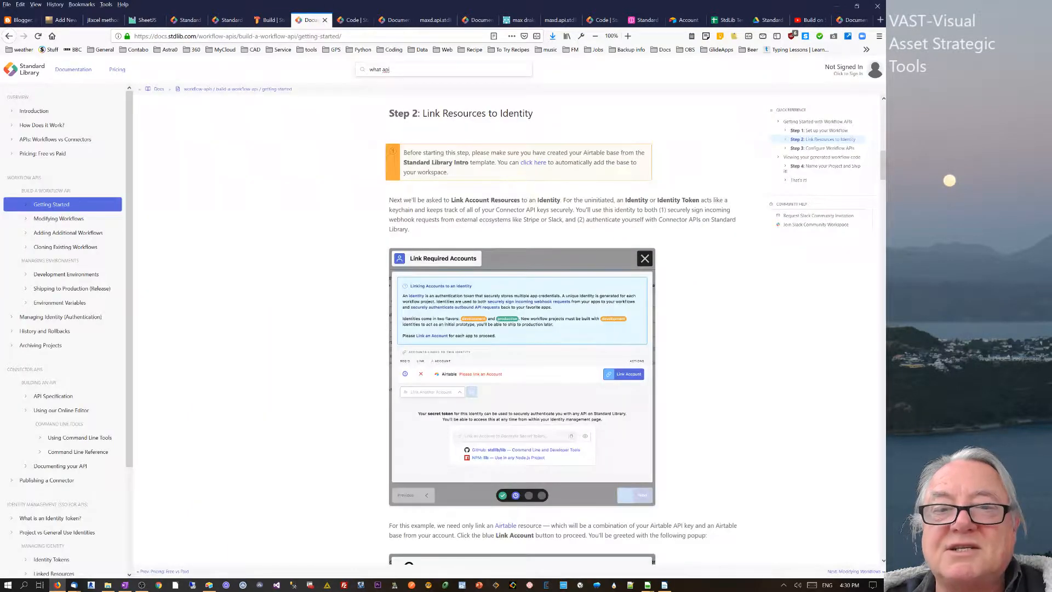
left_click_drag(883, 176, 879, 554)
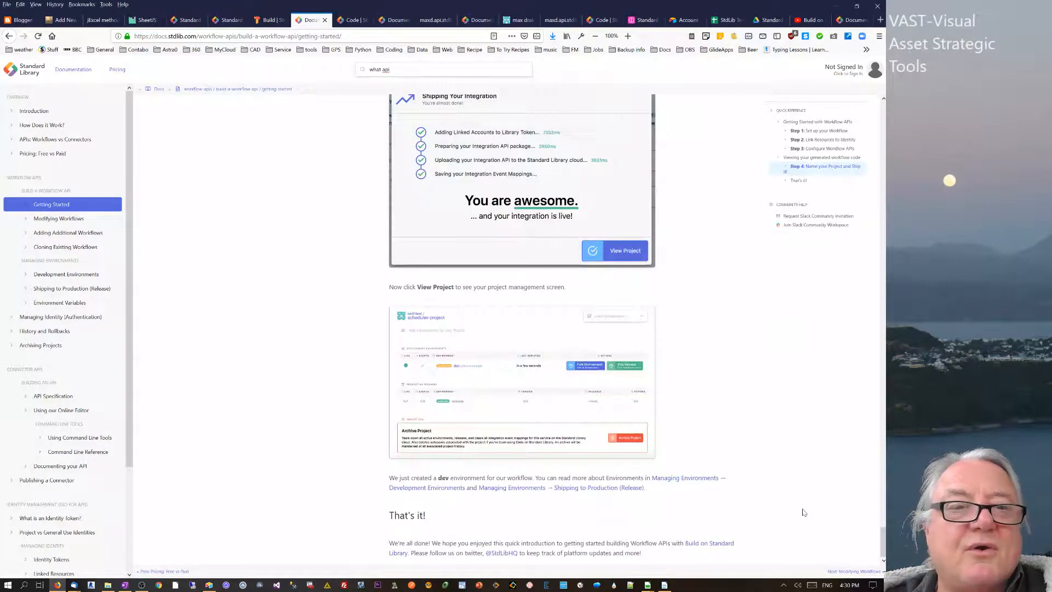
left_click(59, 218)
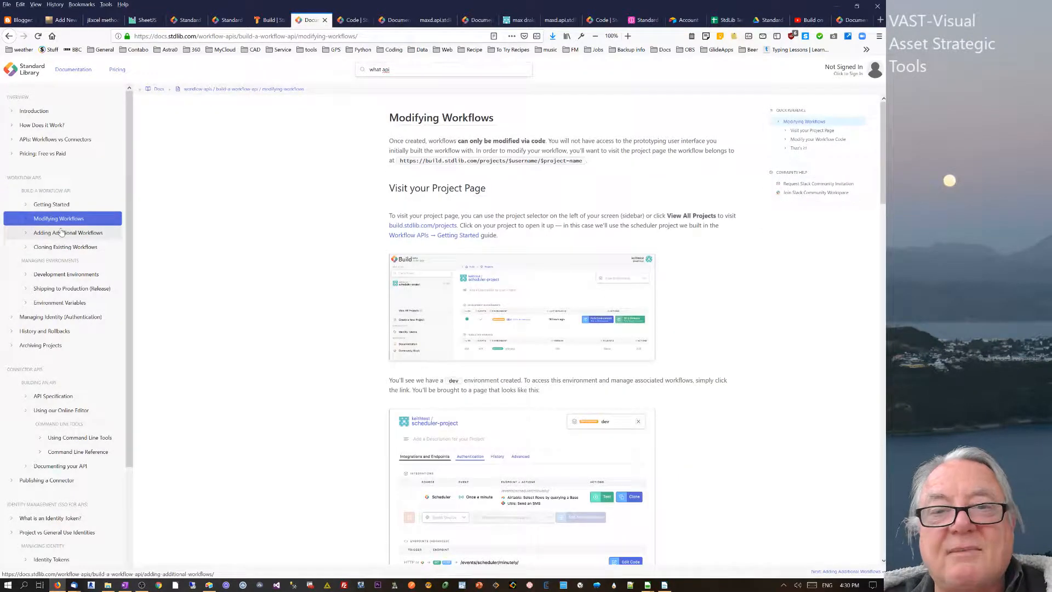
left_click(62, 232)
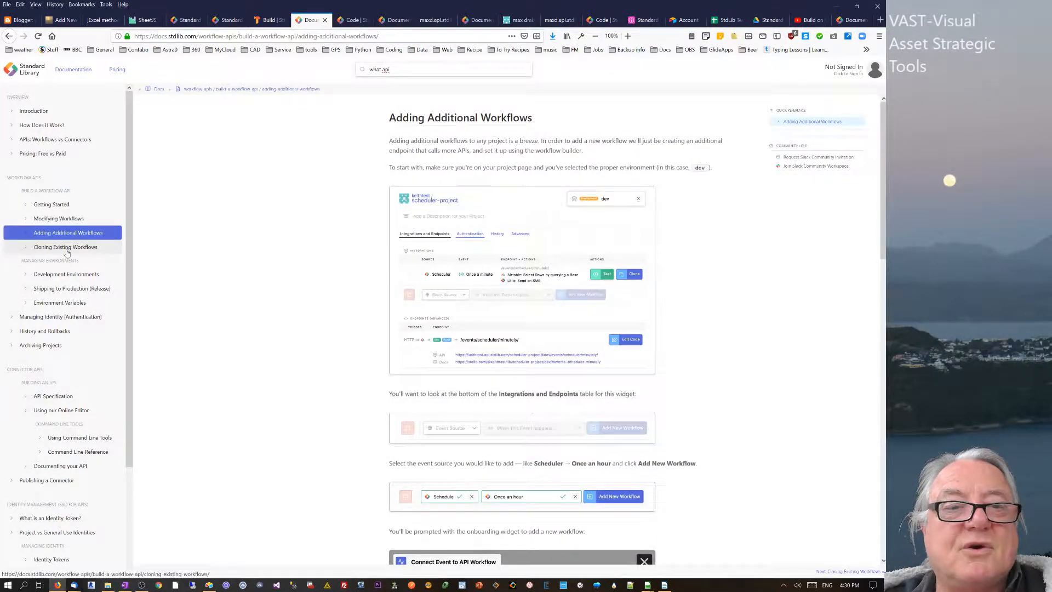
left_click(67, 251)
left_click(66, 274)
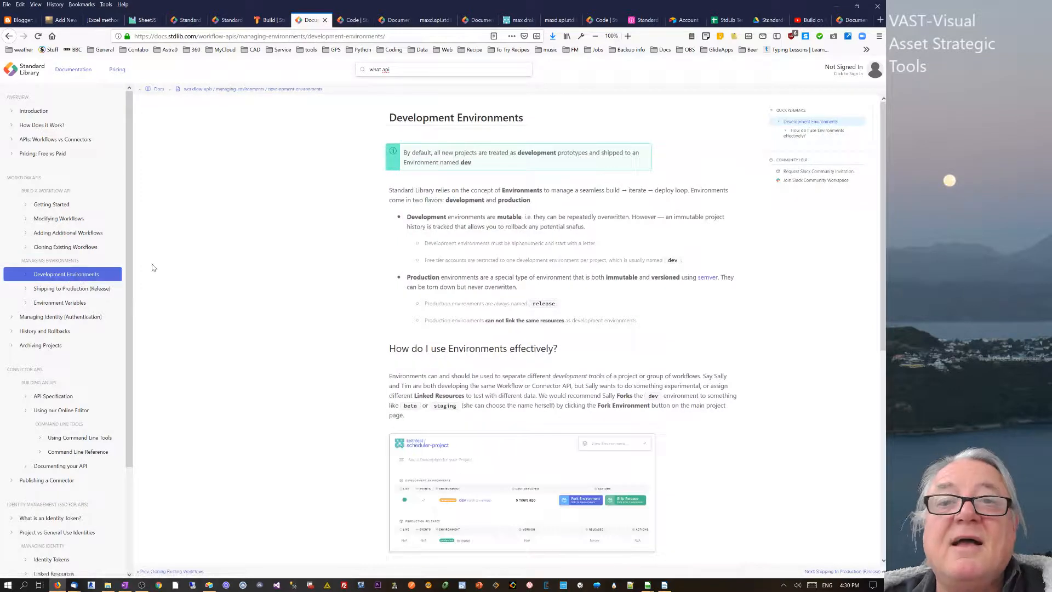
left_click(266, 20)
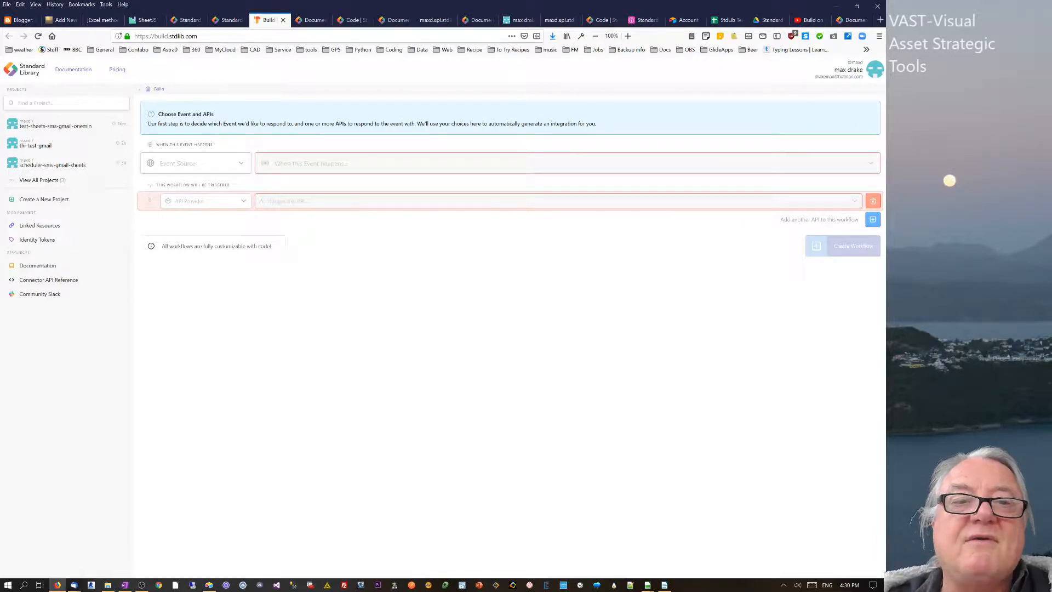
- Choose Scheduler as the triggering event, running once a minute
left_click(242, 163)
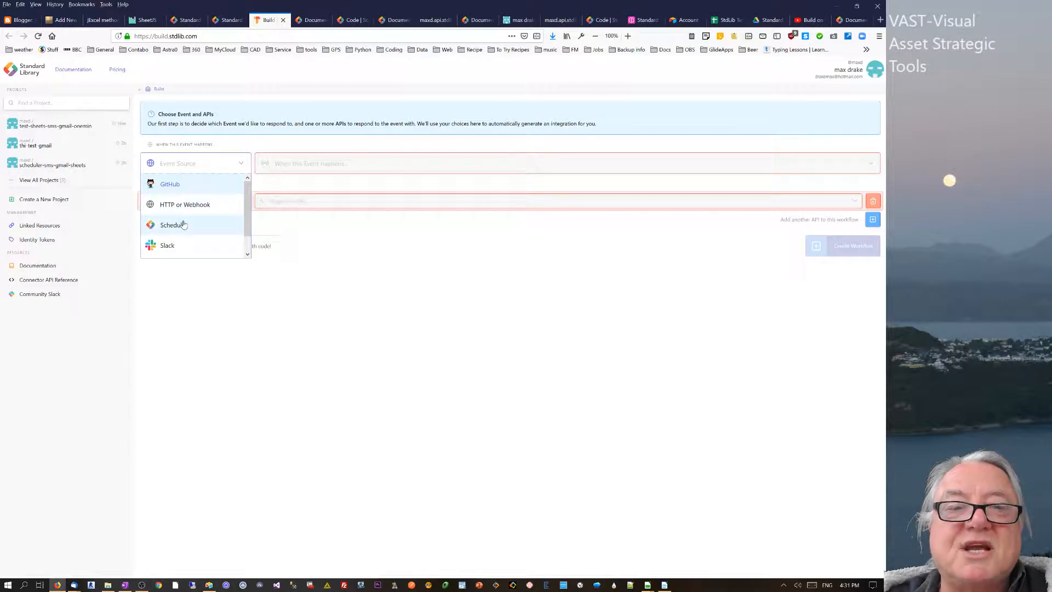
left_click(184, 225)
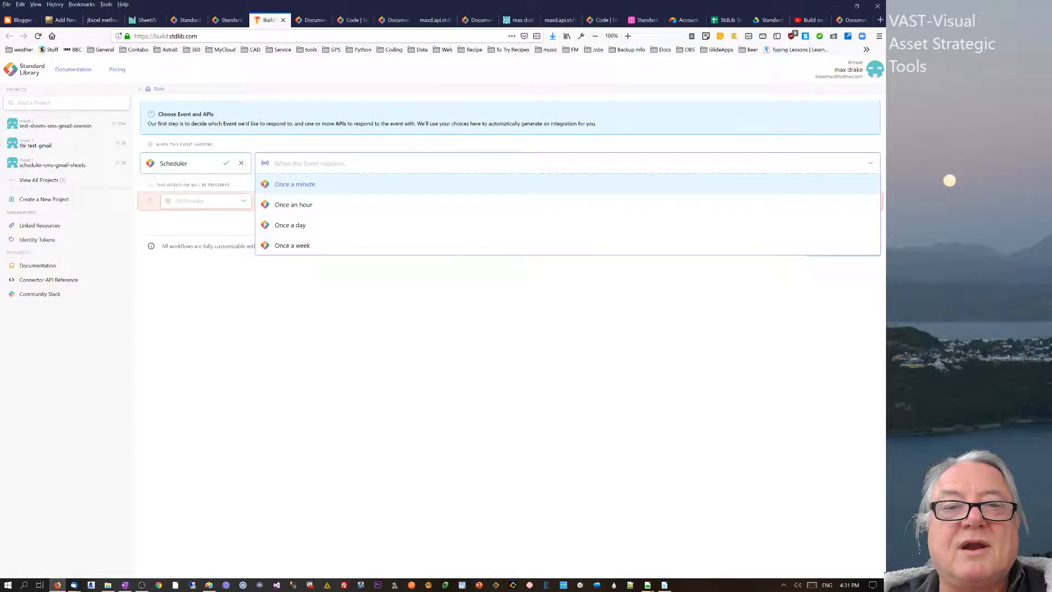
left_click(294, 186)
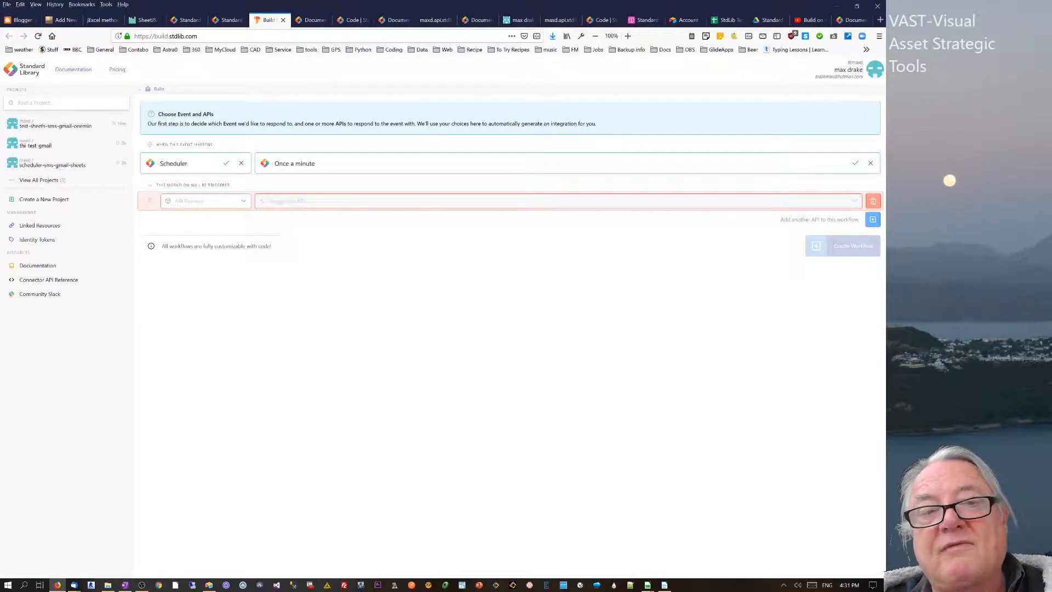
- Try 'Once a day' with its time and UTC offset options, then revert to 'Once a minute'
left_click(296, 164)
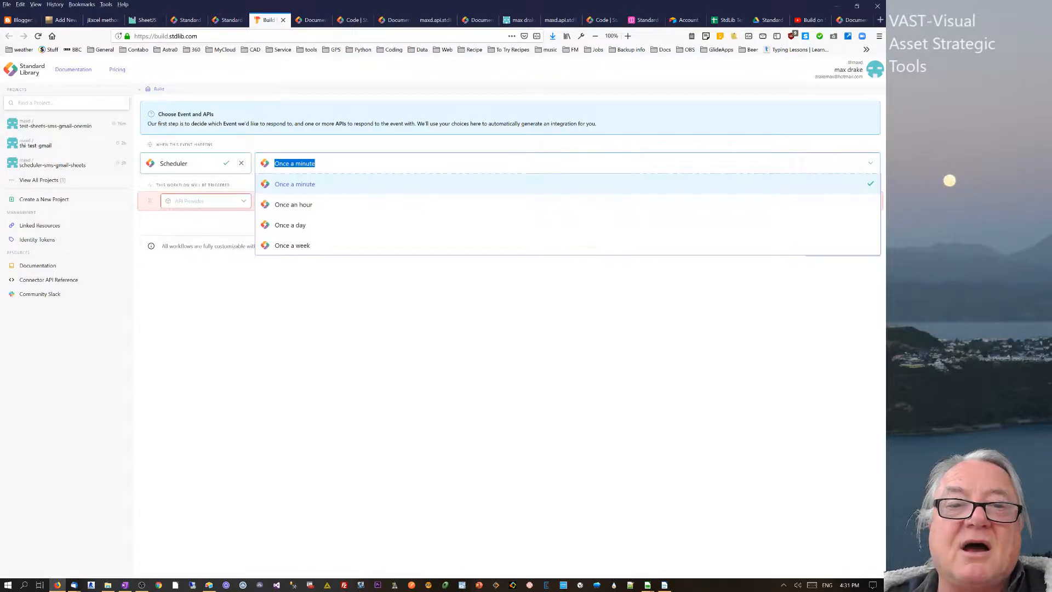
left_click(299, 227)
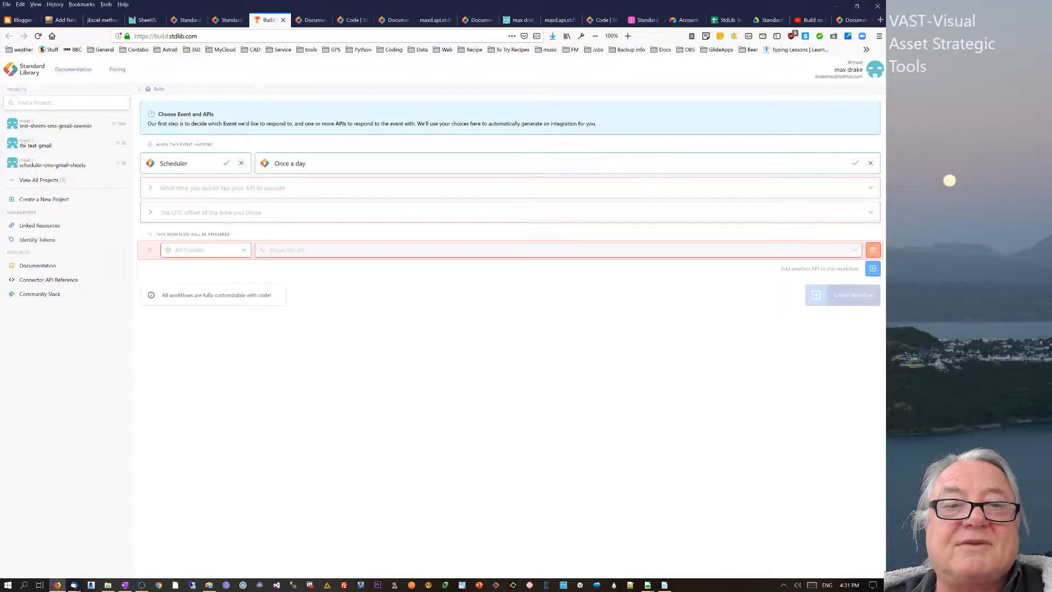
left_click(285, 188)
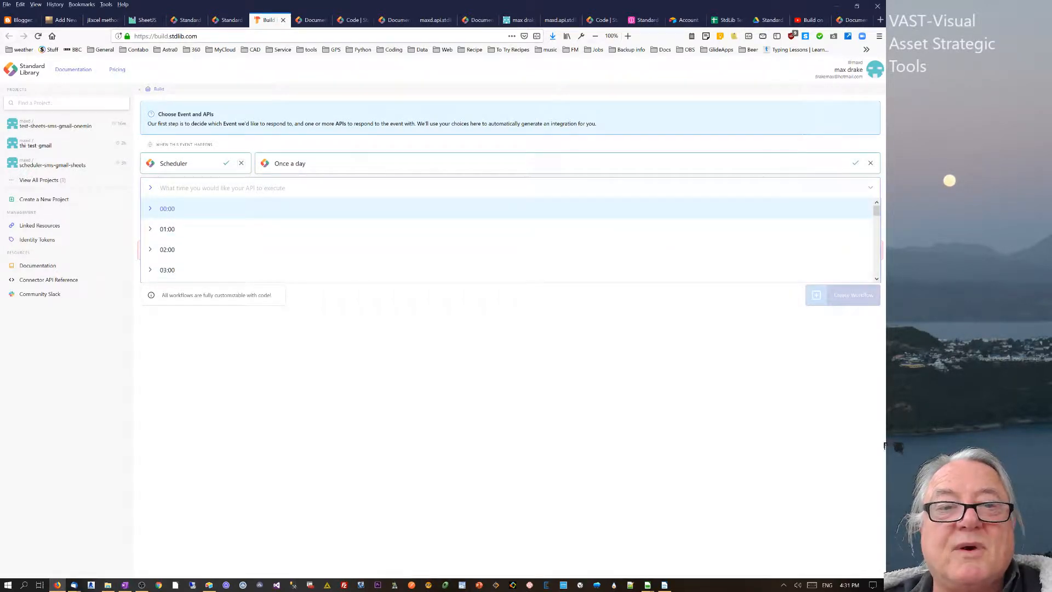
left_click(333, 327)
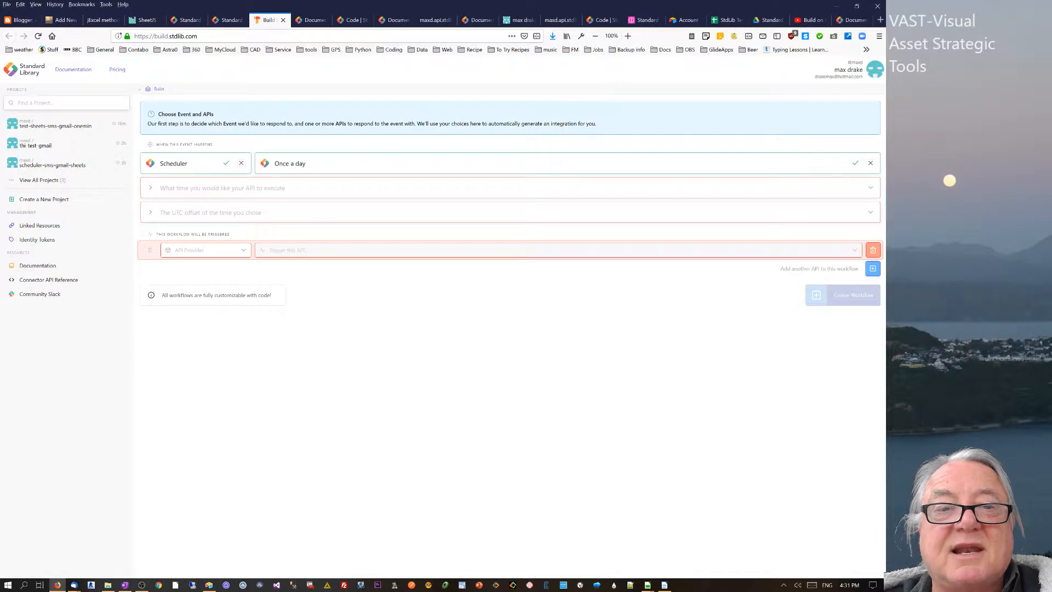
left_click(210, 213)
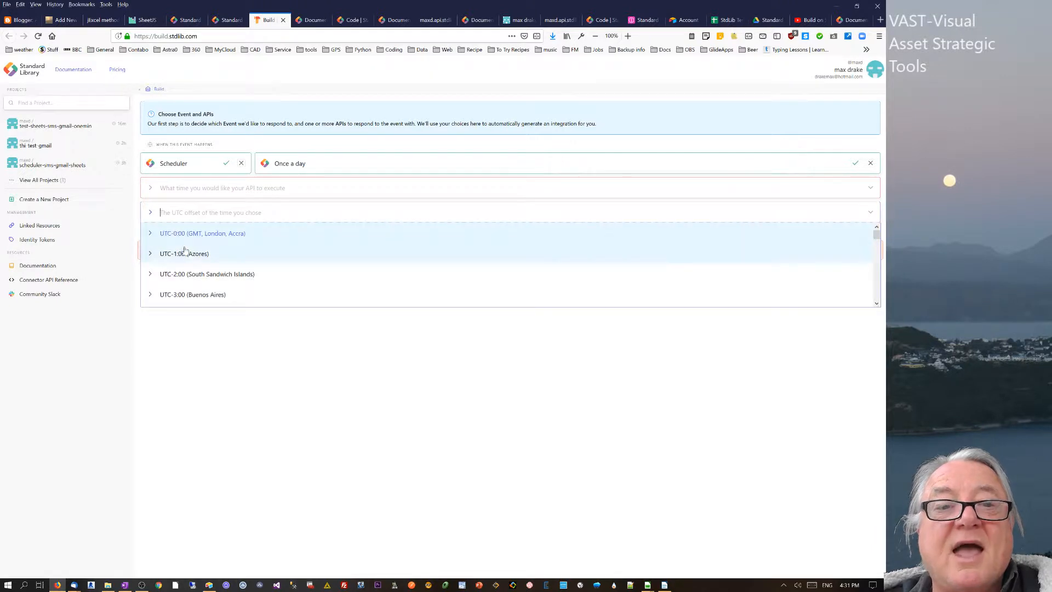
left_click(285, 353)
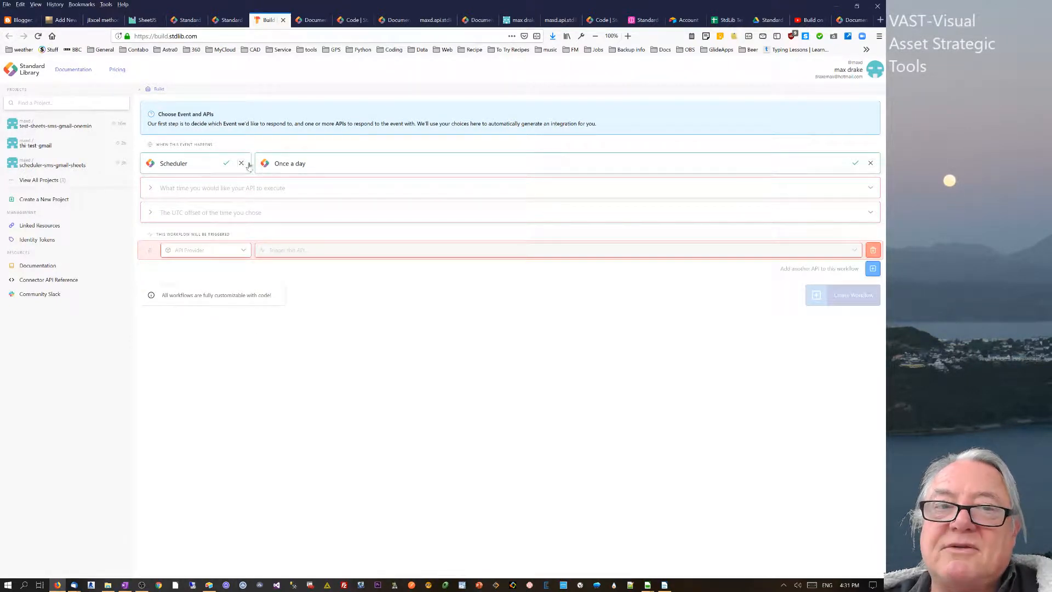
left_click(298, 164)
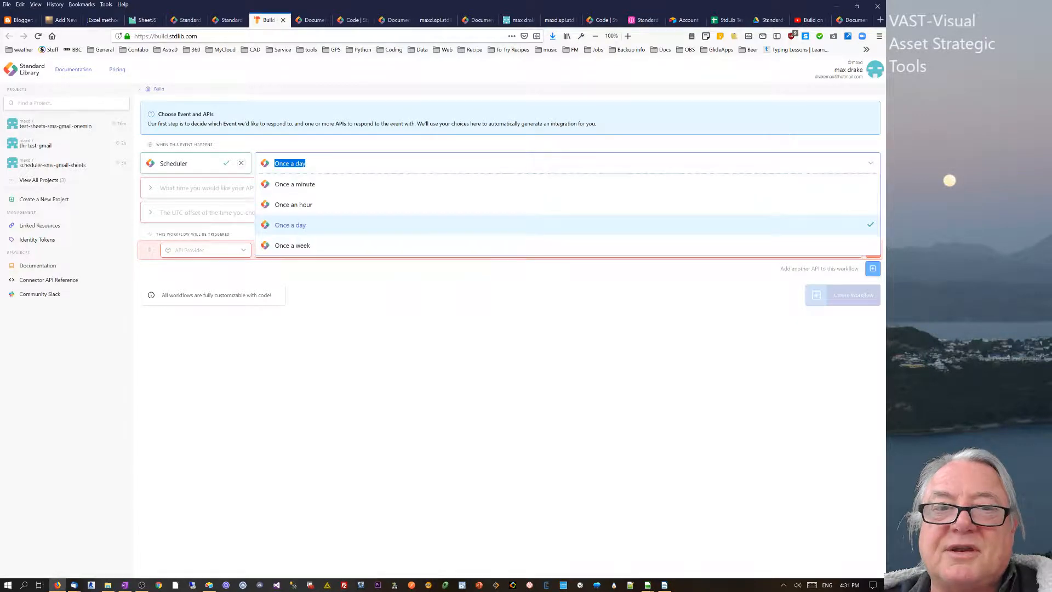
left_click(298, 183)
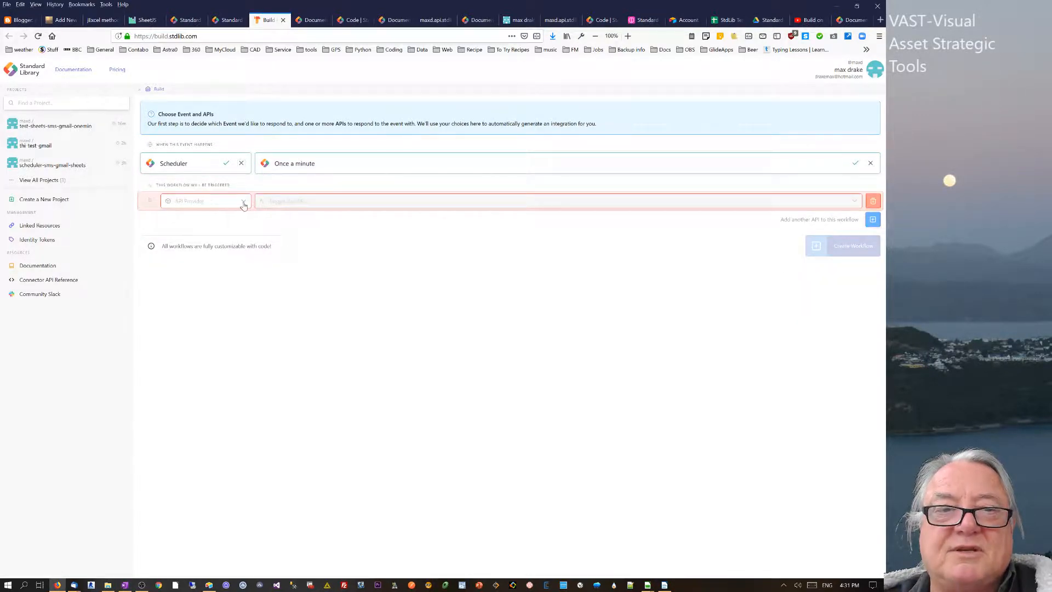
- Scroll through the API provider list, glance at stdlib.com, then reopen the provider list
left_click(241, 203)
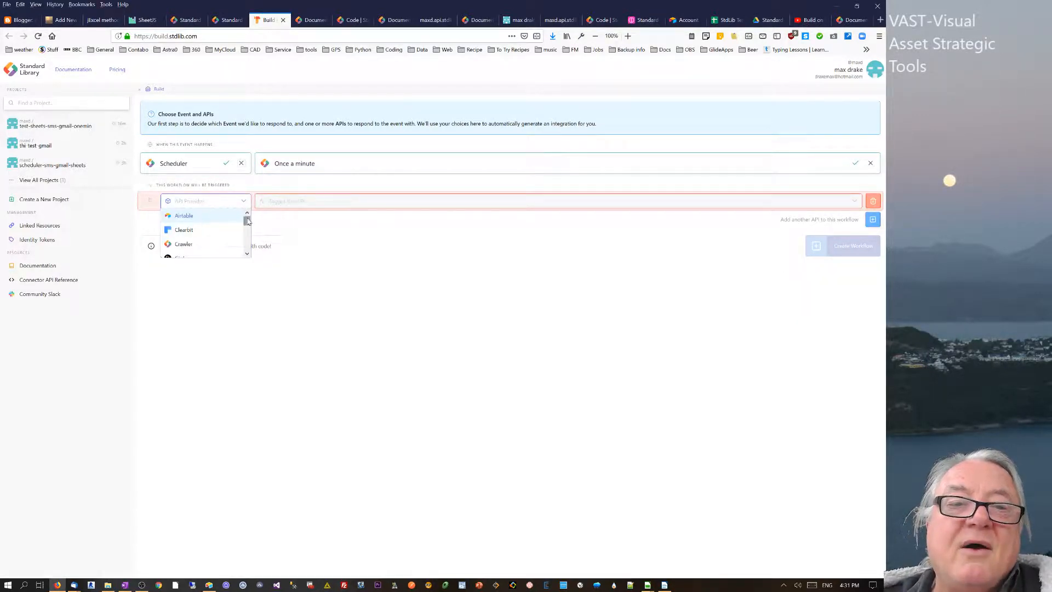
mouse_move(247, 220)
left_mouse_down()
mouse_move(246, 255)
mouse_move(247, 220)
left_mouse_up()
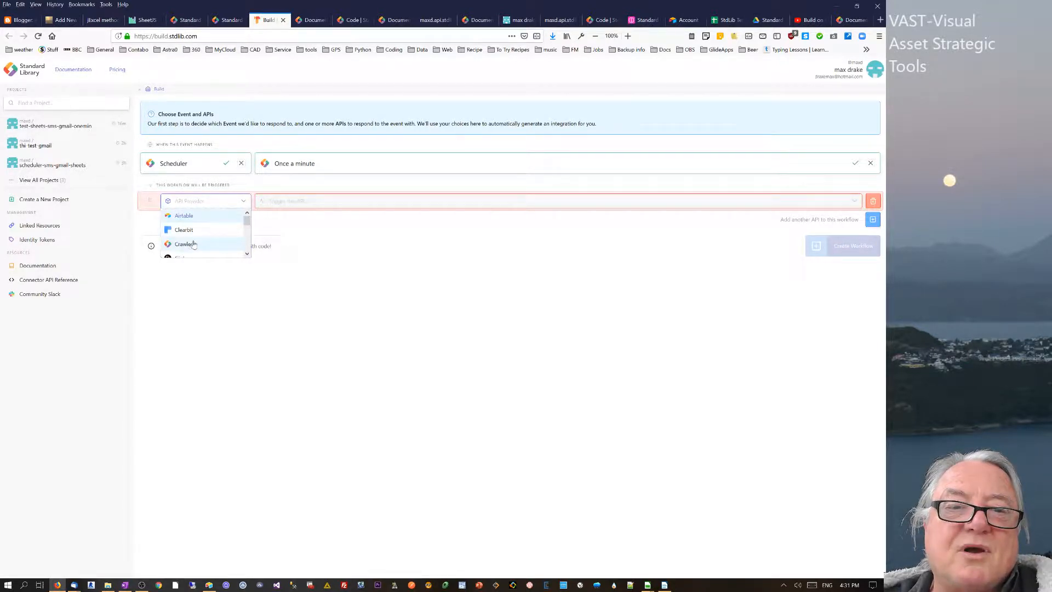
scroll(176, 235, "down", 2)
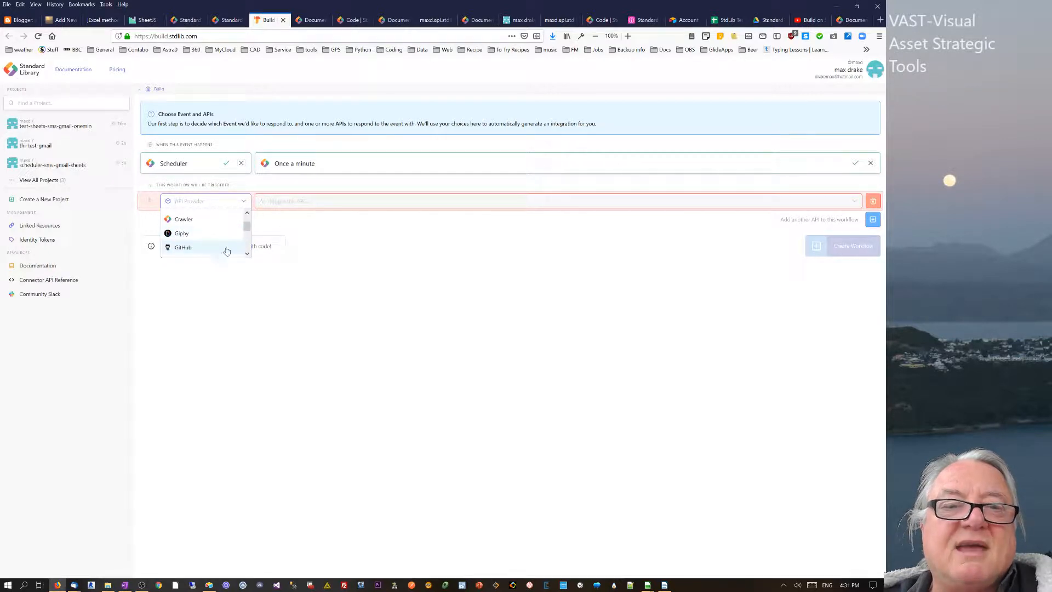
scroll(245, 249, "down", 3)
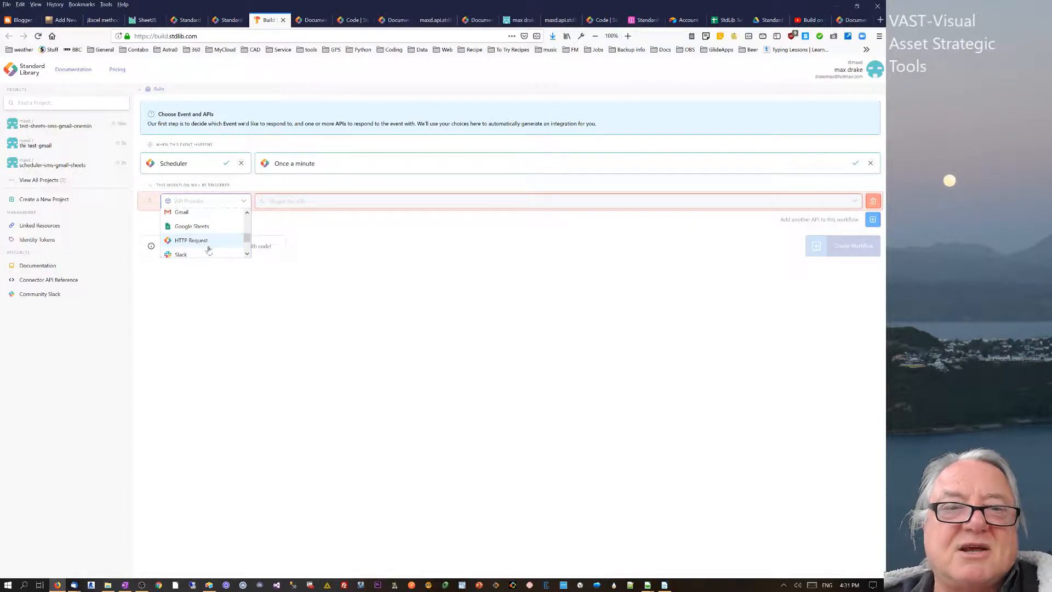
left_click_drag(246, 235, 247, 245)
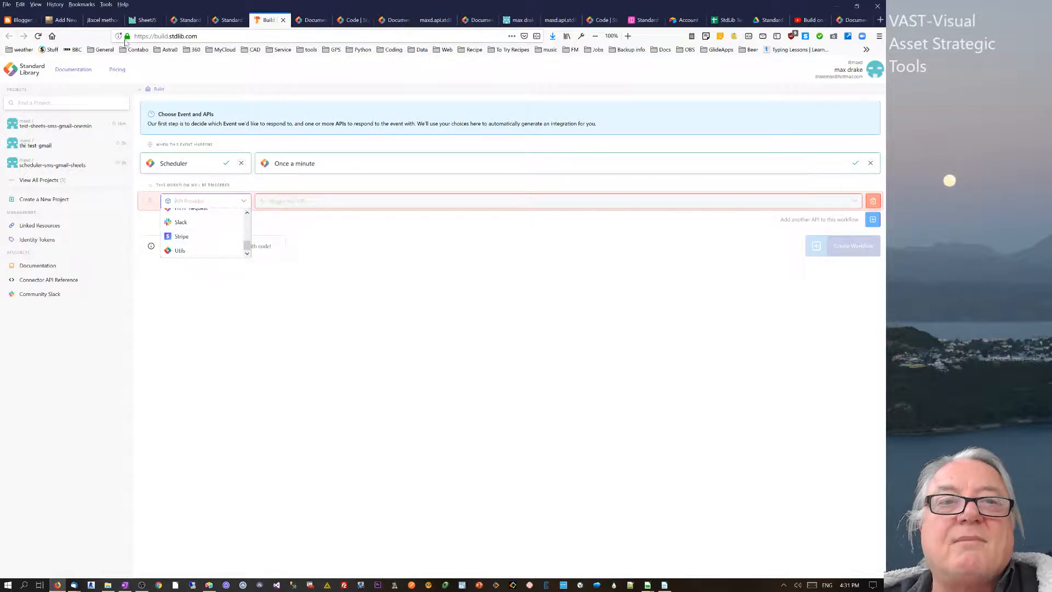
left_click(190, 19)
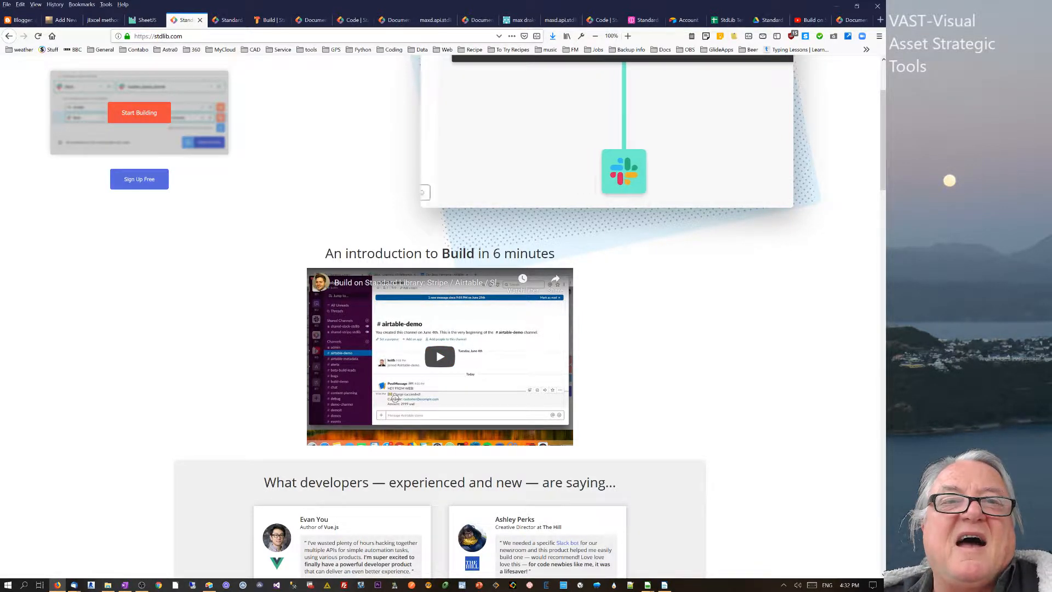
left_click(266, 21)
scroll(246, 241, "down", 5)
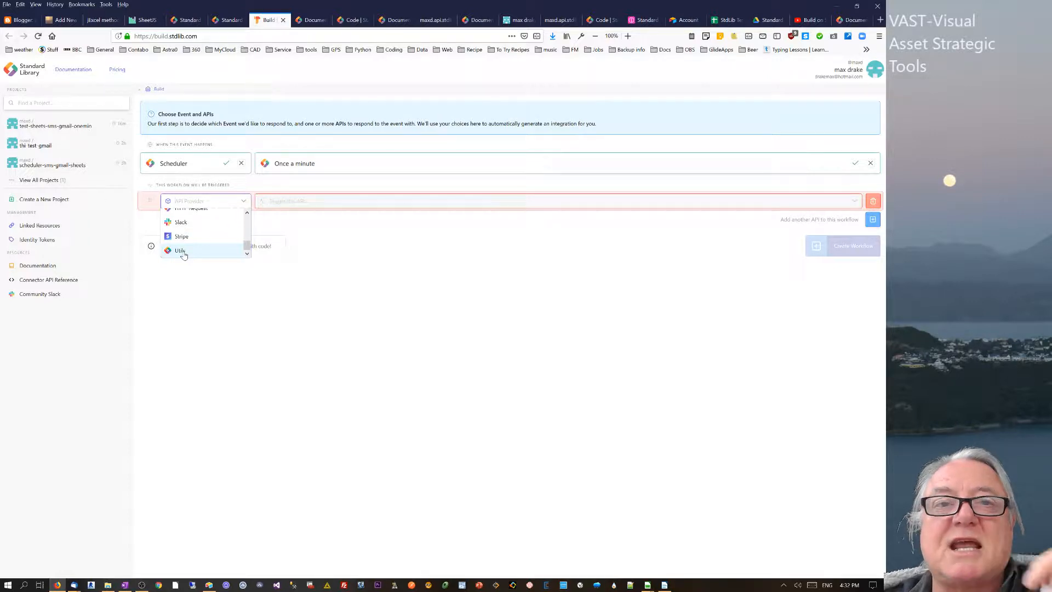
left_click(352, 267)
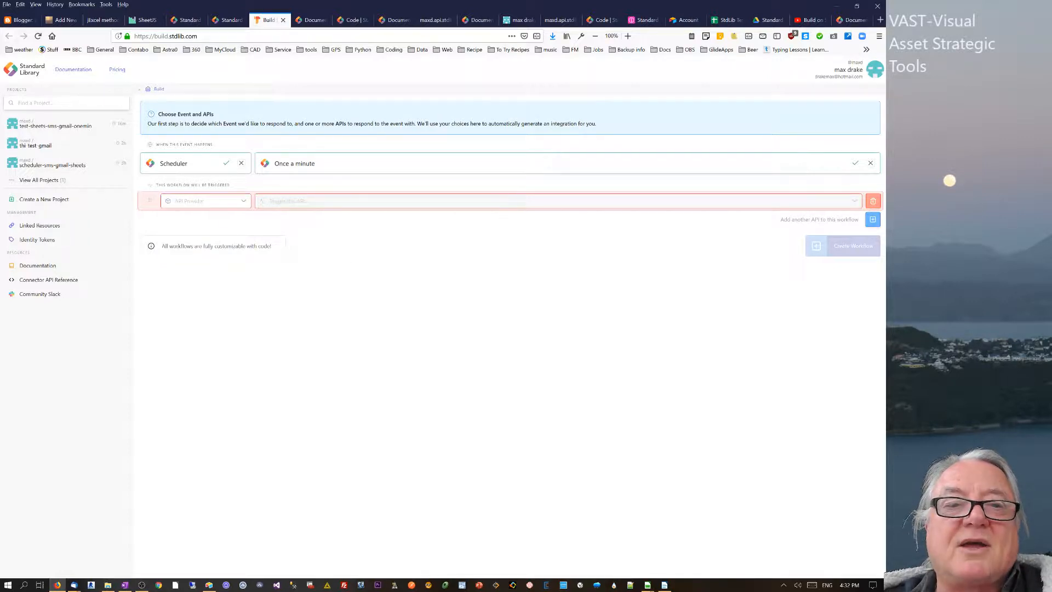
left_click(245, 202)
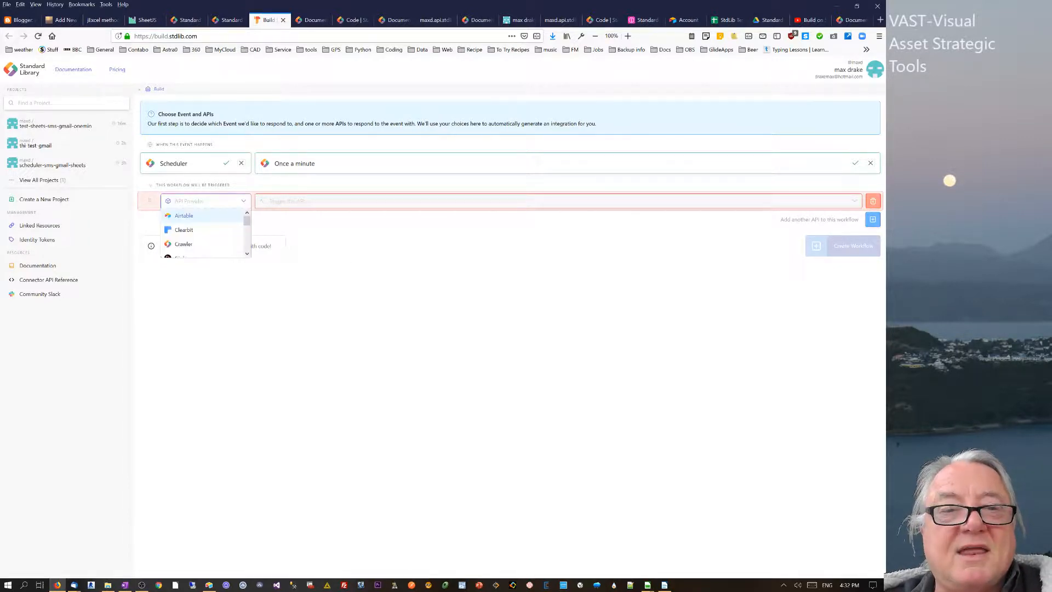
- Make the first API step Airtable 'Select Rows by querying a Base'
left_click(204, 219)
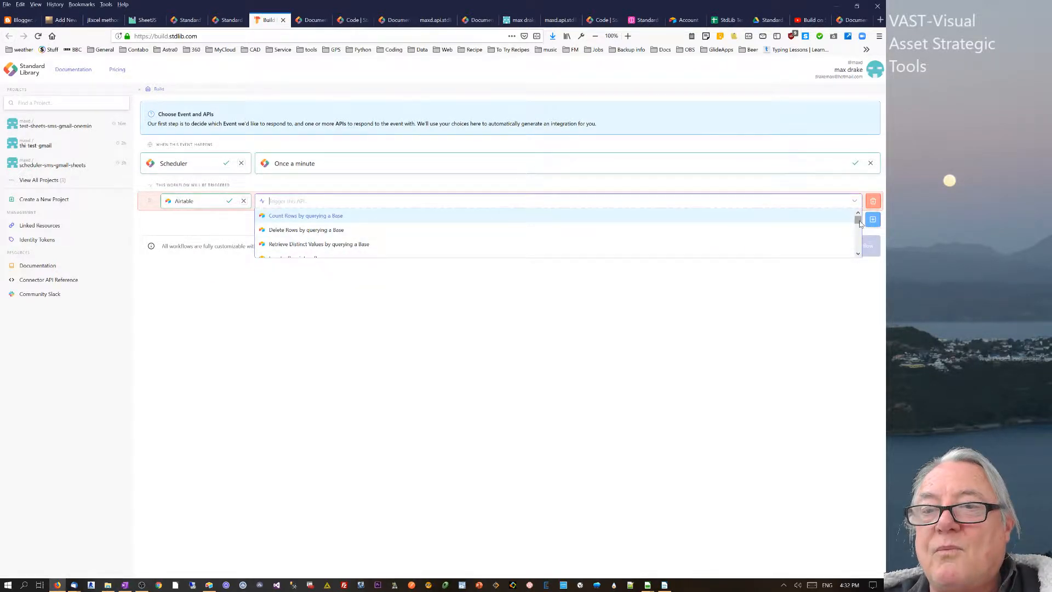
left_click_drag(858, 220, 858, 235)
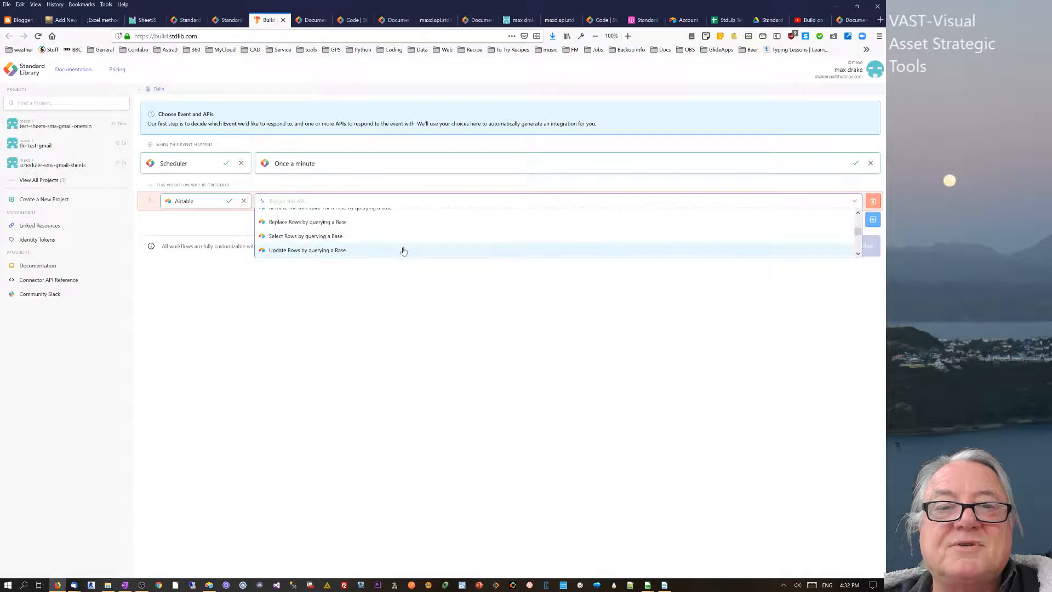
left_click(344, 238)
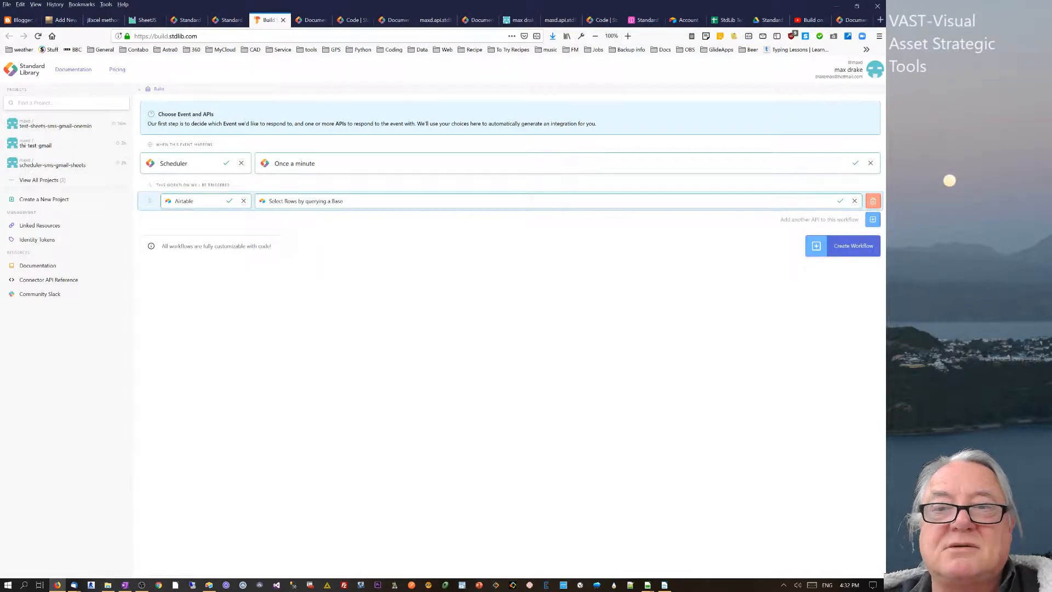
- Add a second step using Utils to send an SMS
left_click(873, 220)
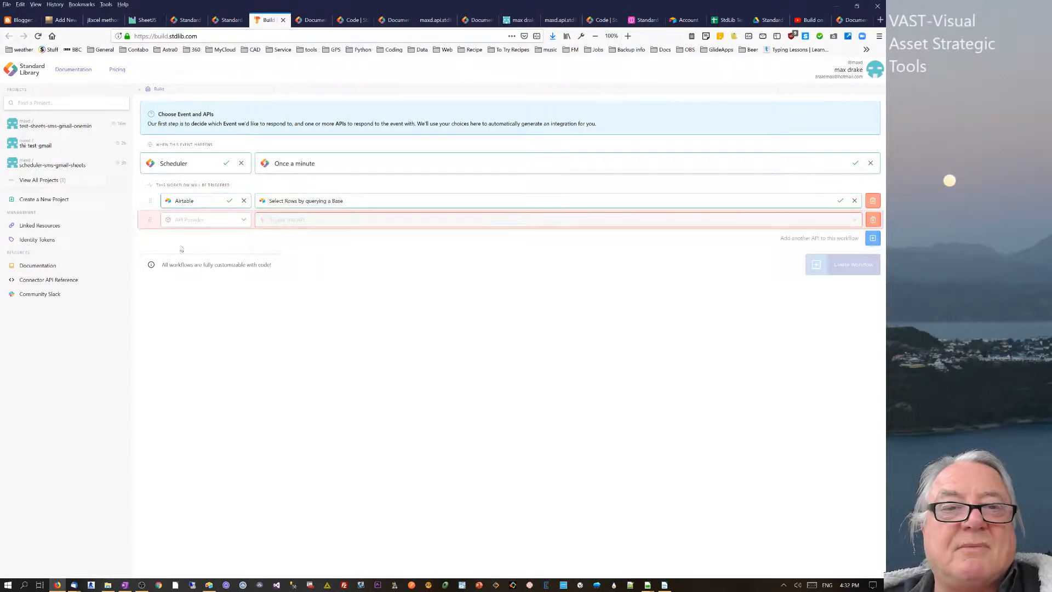
left_click(206, 220)
left_click_drag(247, 240, 247, 265)
left_click(181, 269)
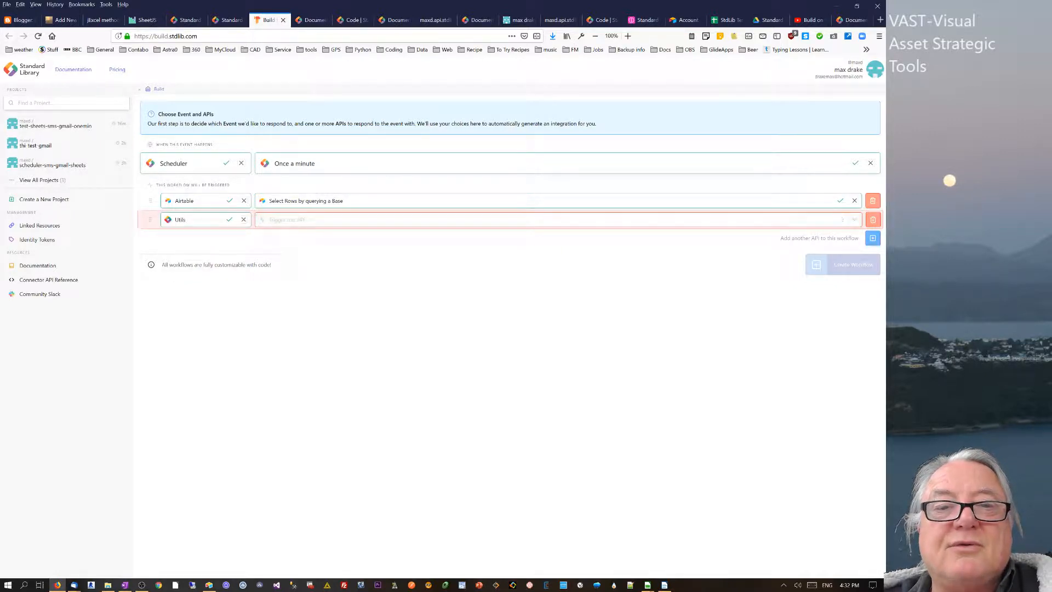
left_click_drag(858, 246, 858, 263)
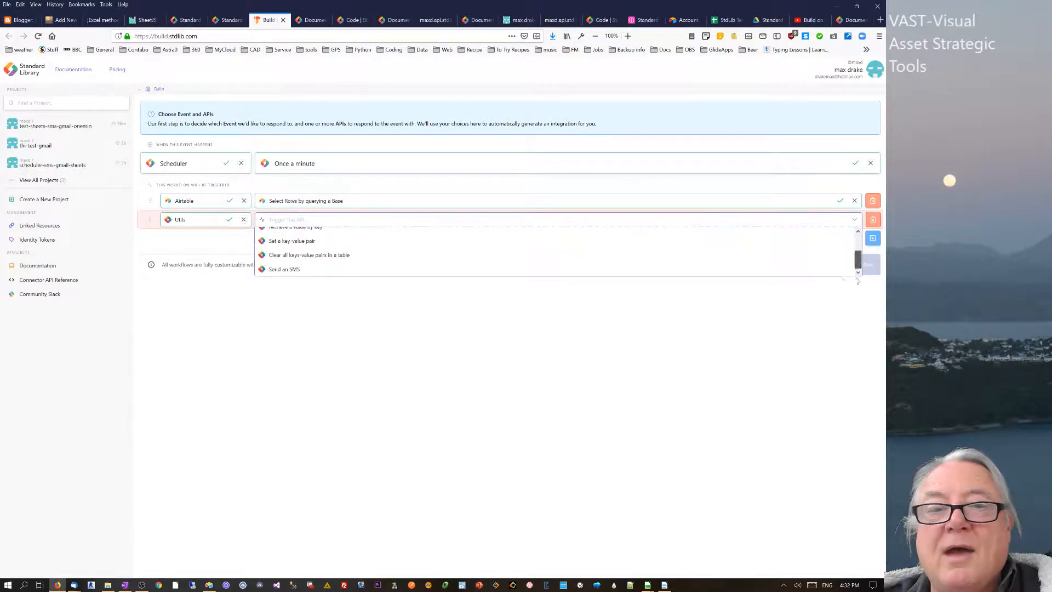
left_click(315, 272)
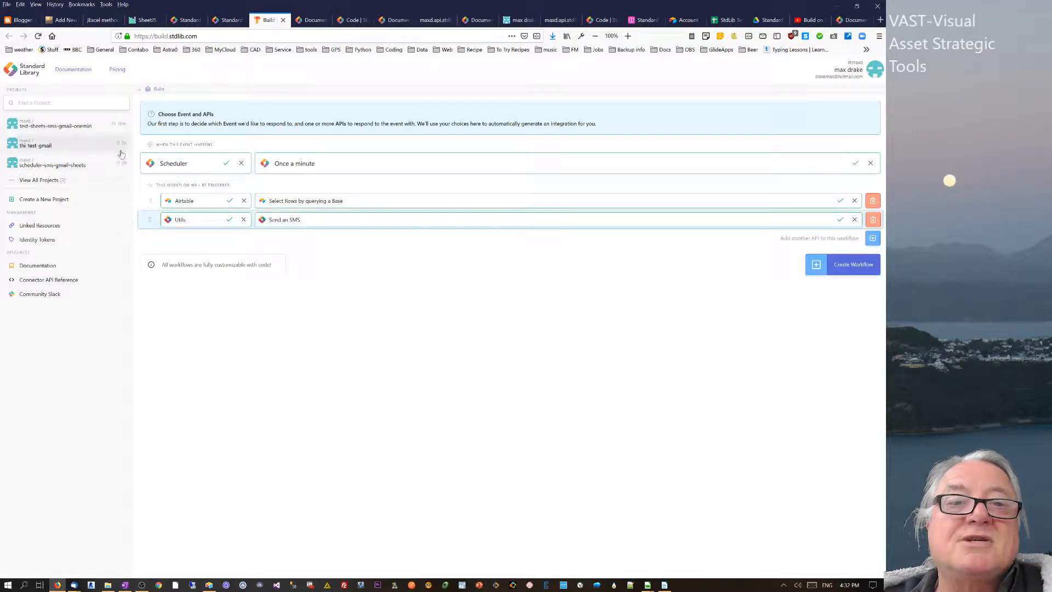
- Add a third step using Gmail to compose and send a message
left_click(872, 239)
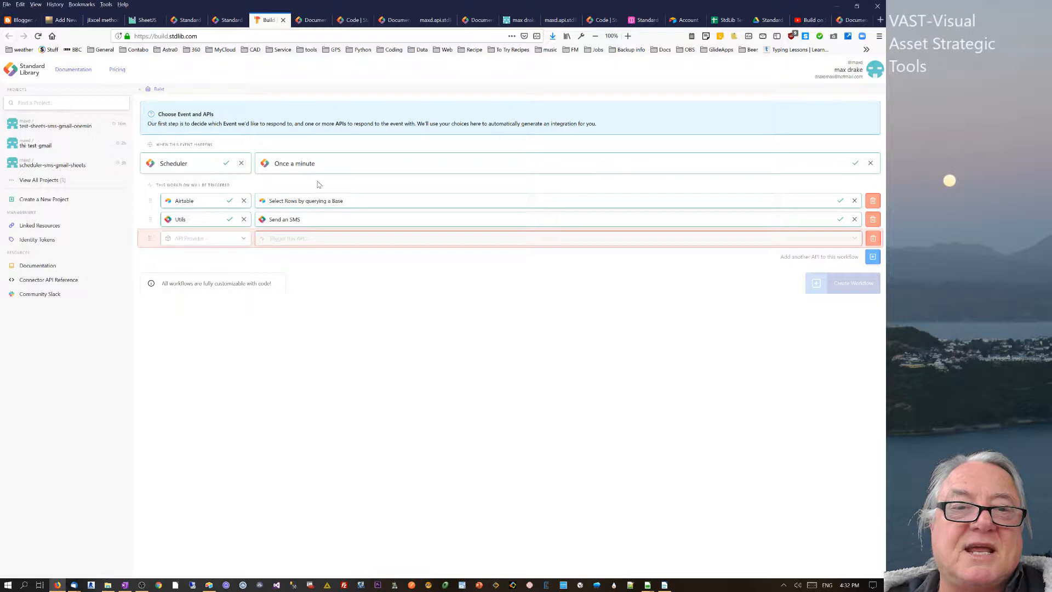
left_click(243, 239)
left_click_drag(246, 261, 244, 272)
left_click(202, 274)
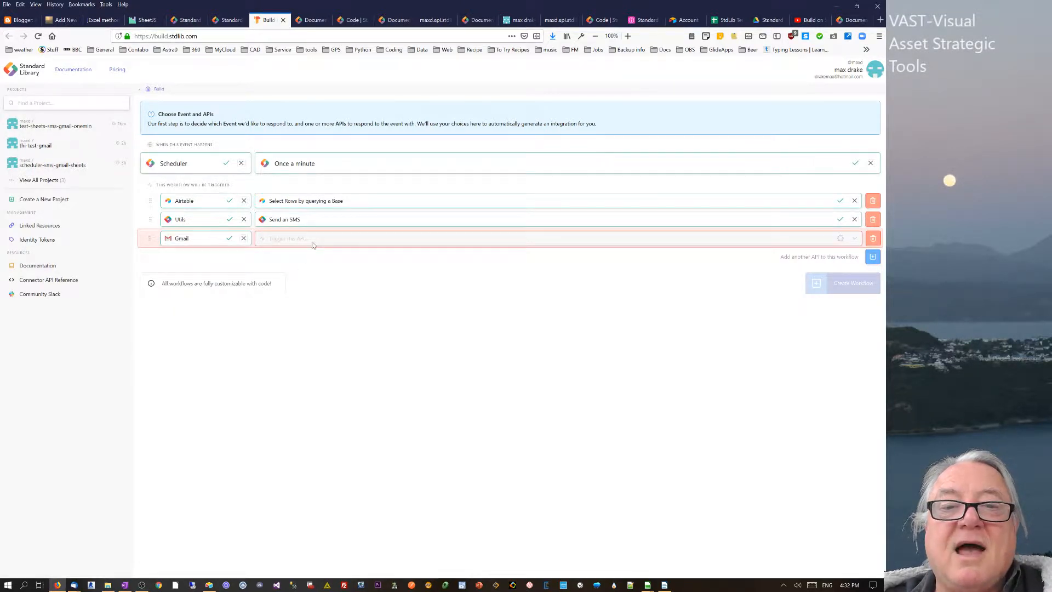
left_click(310, 241)
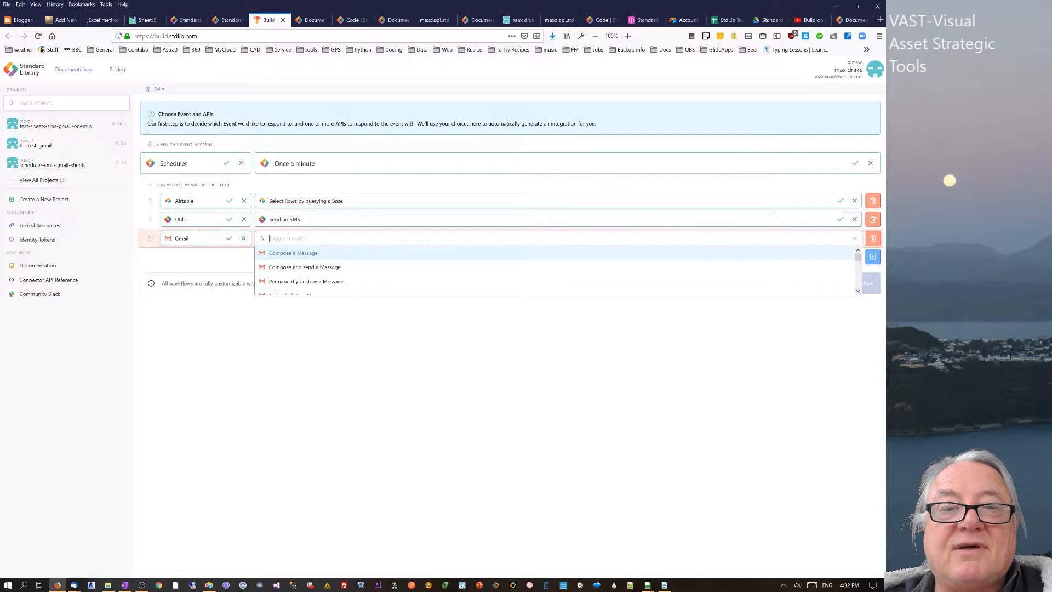
left_click(293, 268)
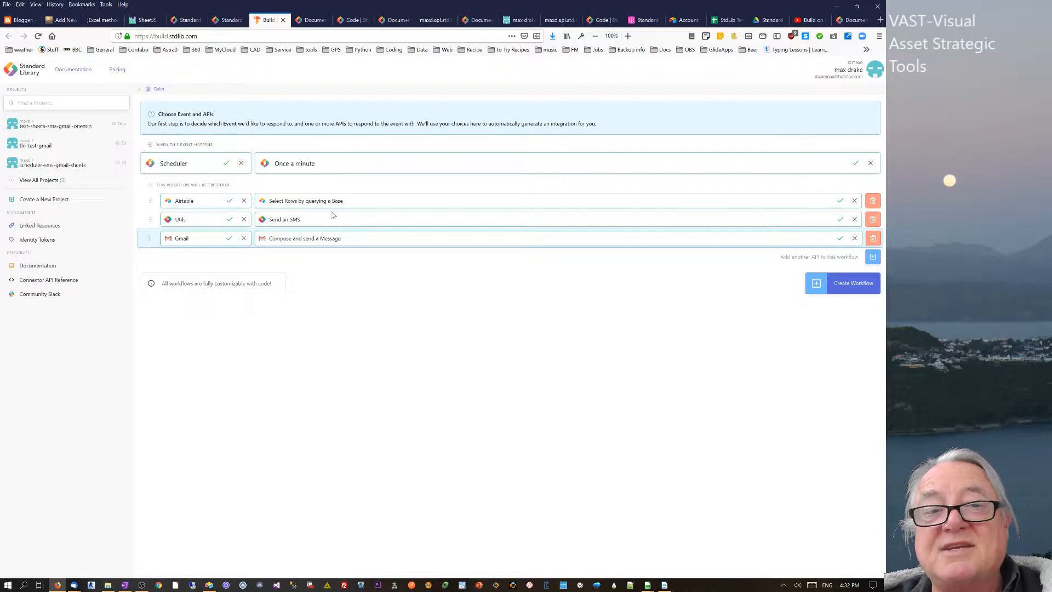
- Add a fourth step with Google Sheets as provider, leaving the Airtable step unchanged
left_click(873, 256)
left_click(243, 257)
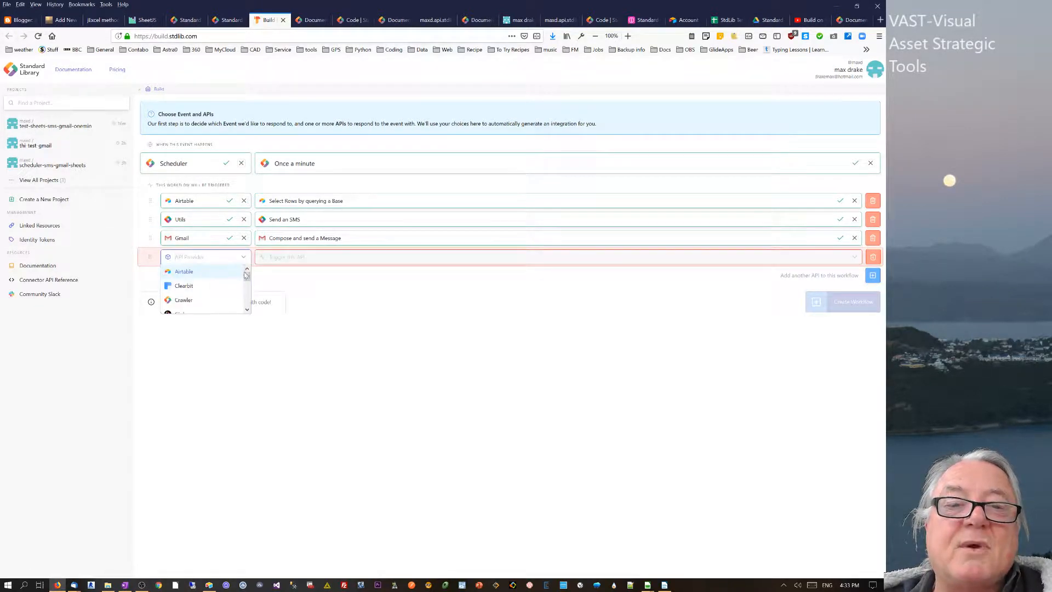
left_click_drag(246, 277, 245, 287)
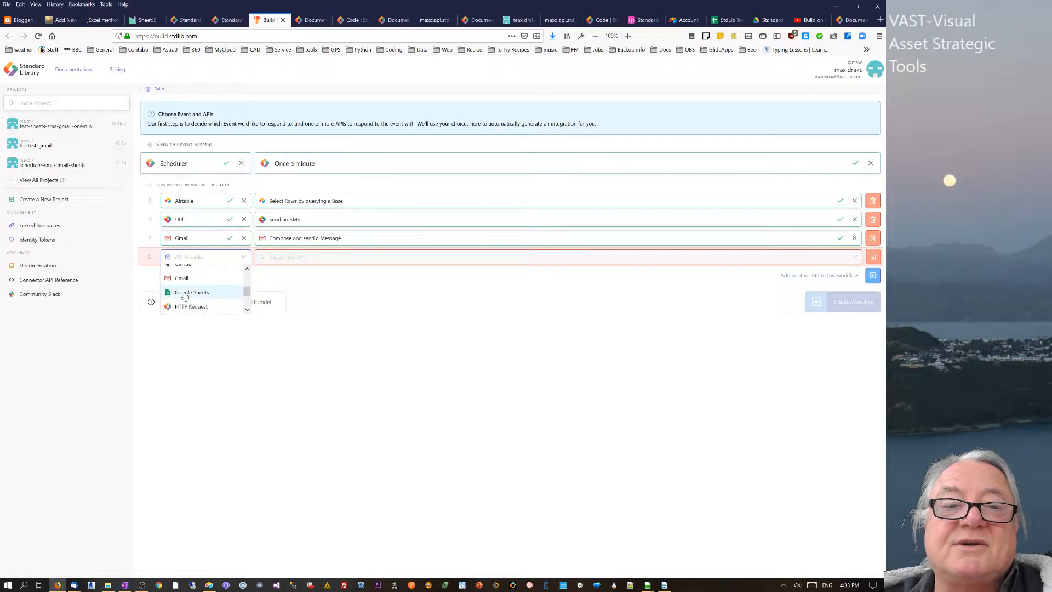
left_click(222, 292)
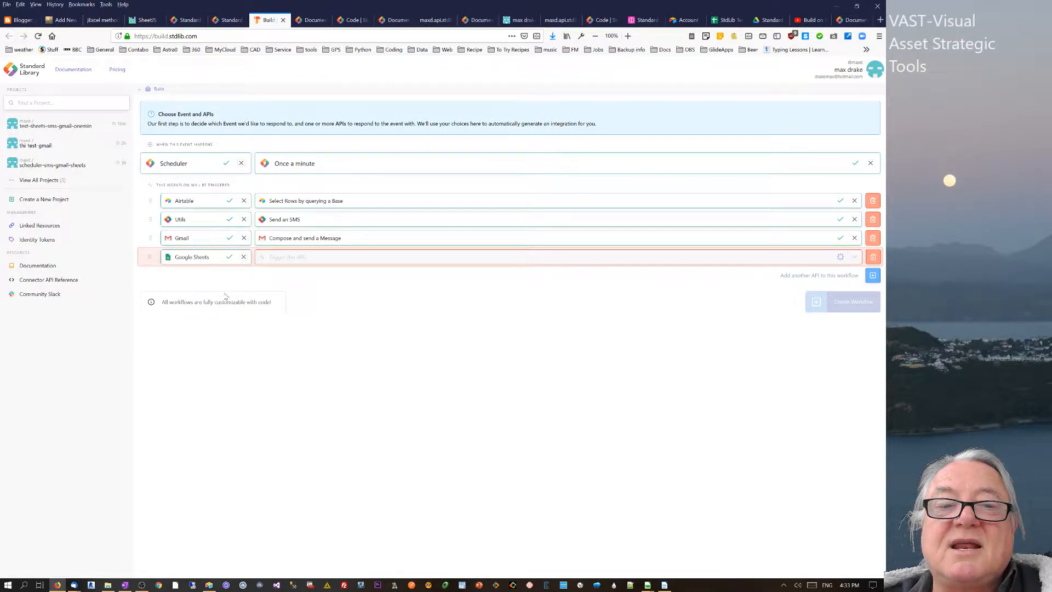
left_click(231, 202)
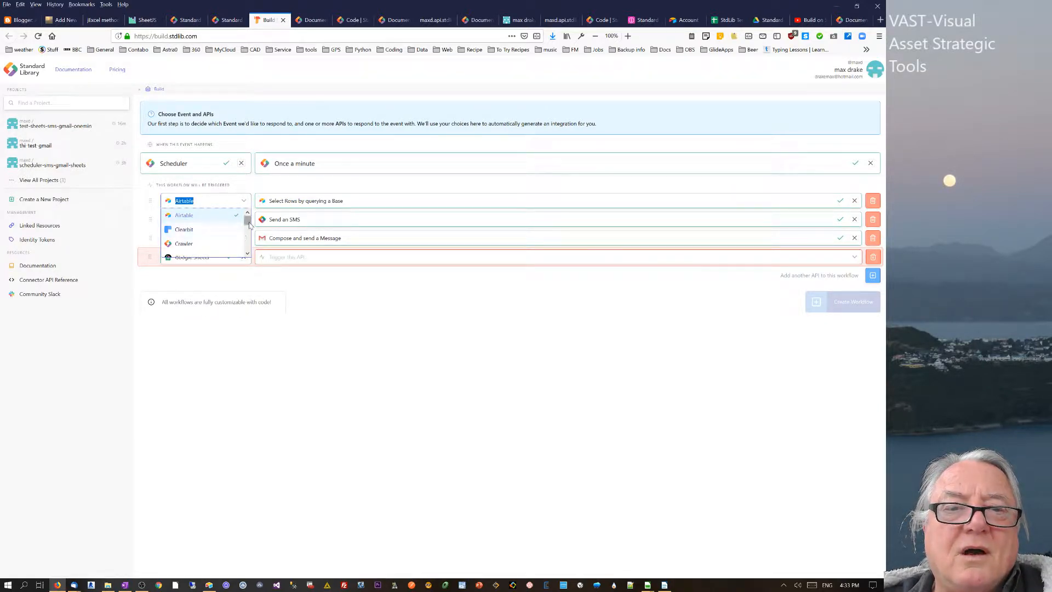
mouse_move(246, 223)
left_mouse_down()
mouse_move(244, 242)
mouse_move(246, 230)
left_mouse_up()
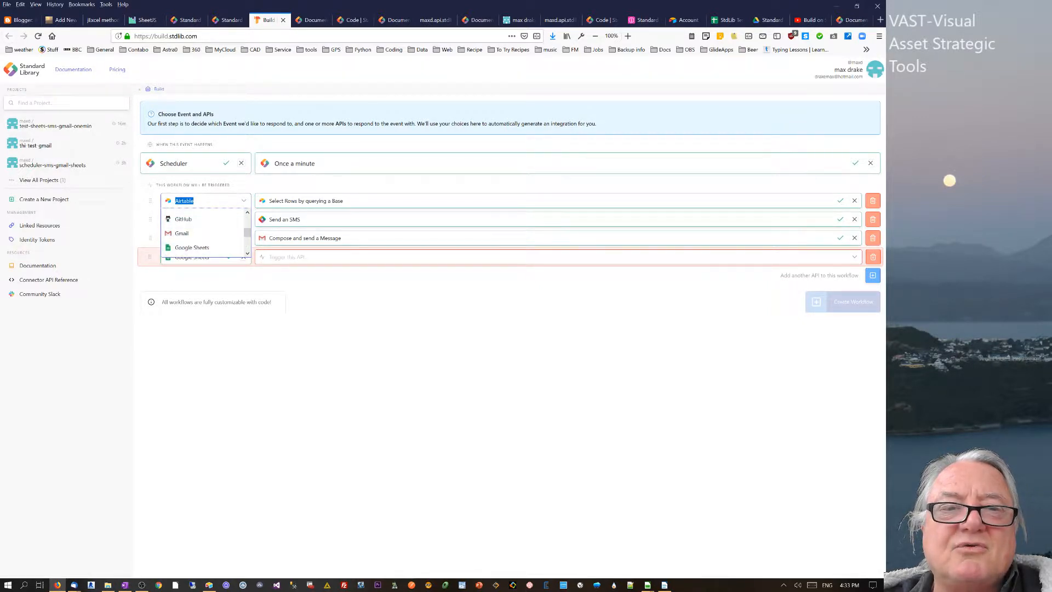
left_click(230, 201)
left_click(320, 301)
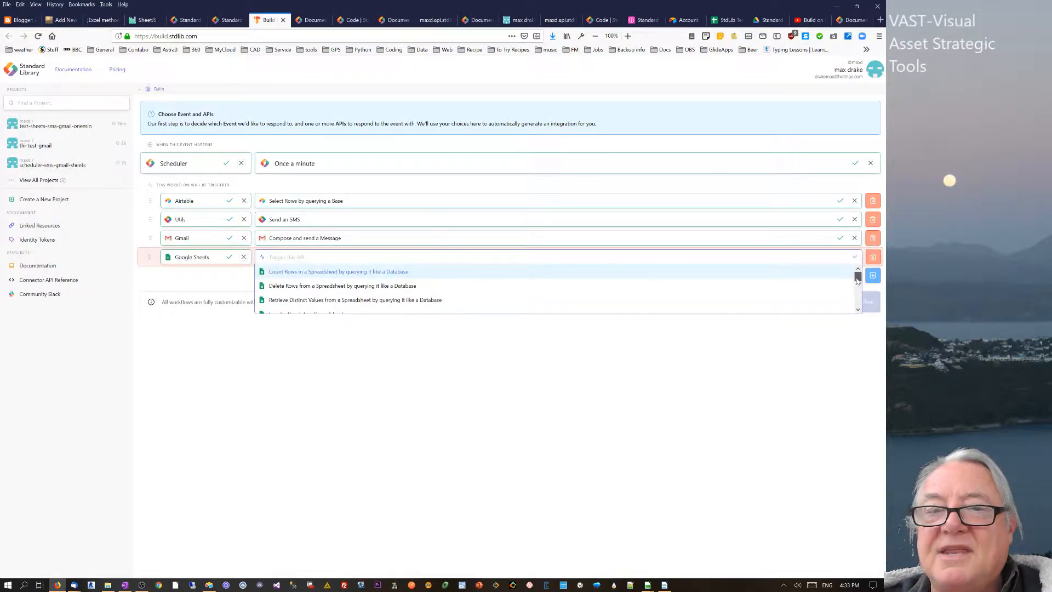
- Set the Sheets step to 'Insert a Row into a Spreadsheet' and create the workflow
left_click_drag(858, 281, 858, 288)
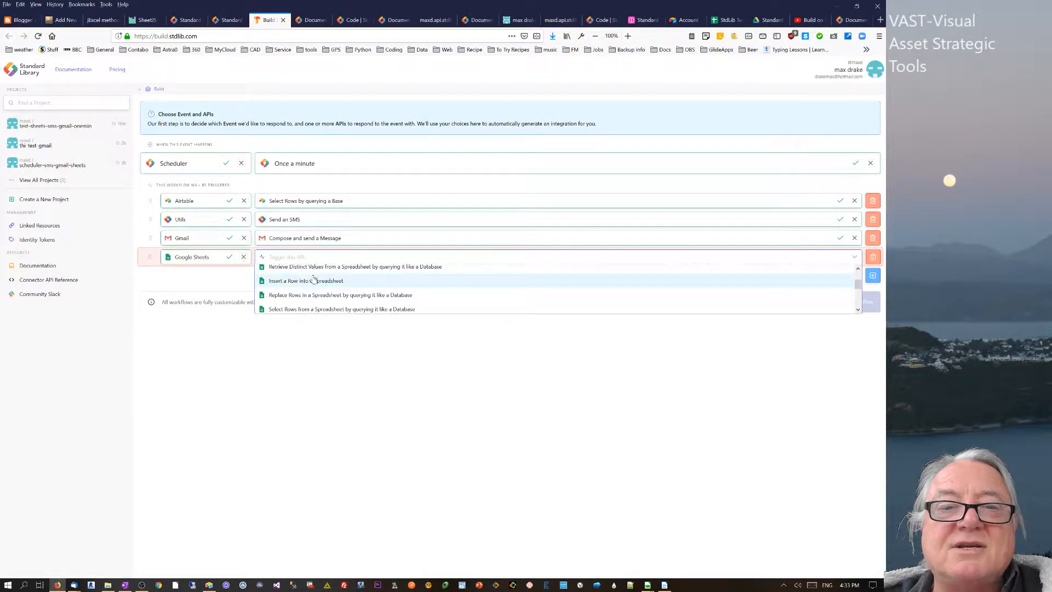
left_click(329, 281)
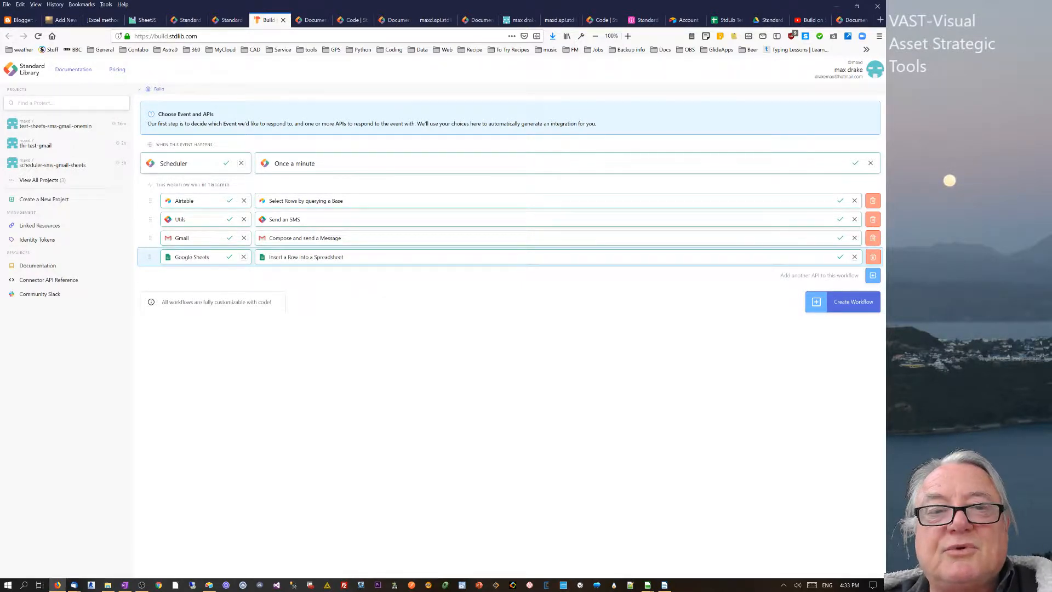
left_click(859, 307)
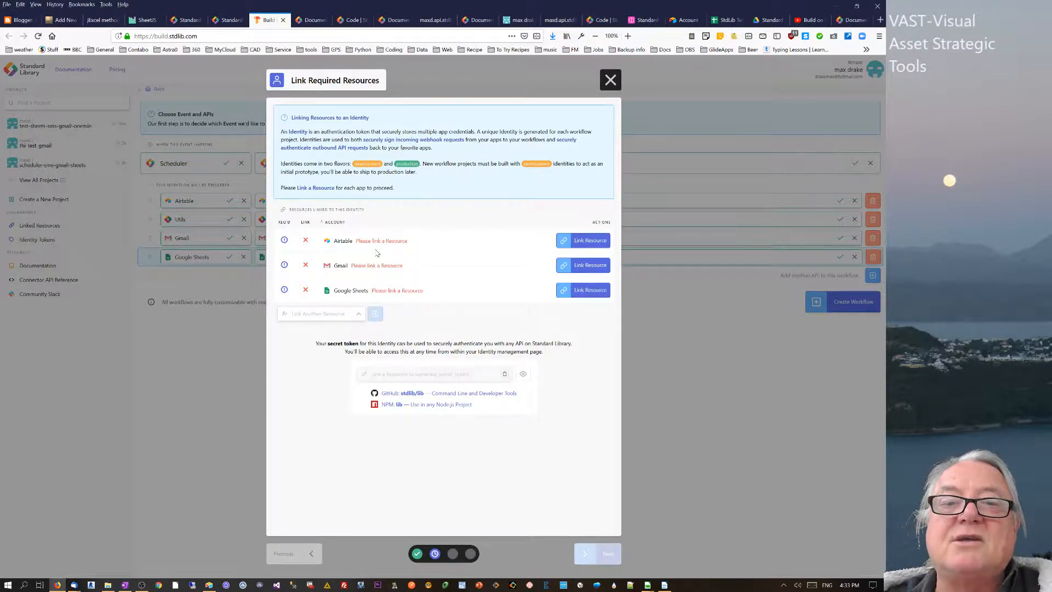
- Link the Airtable resource to the Standard Library Intro base, then open that base in Airtable
left_click(583, 241)
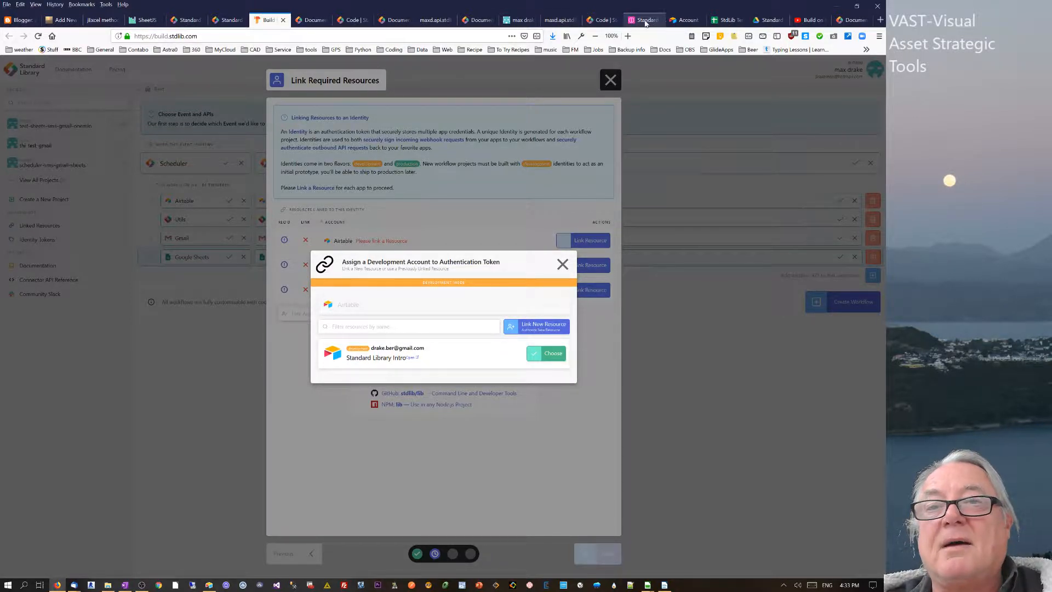
left_click(674, 21)
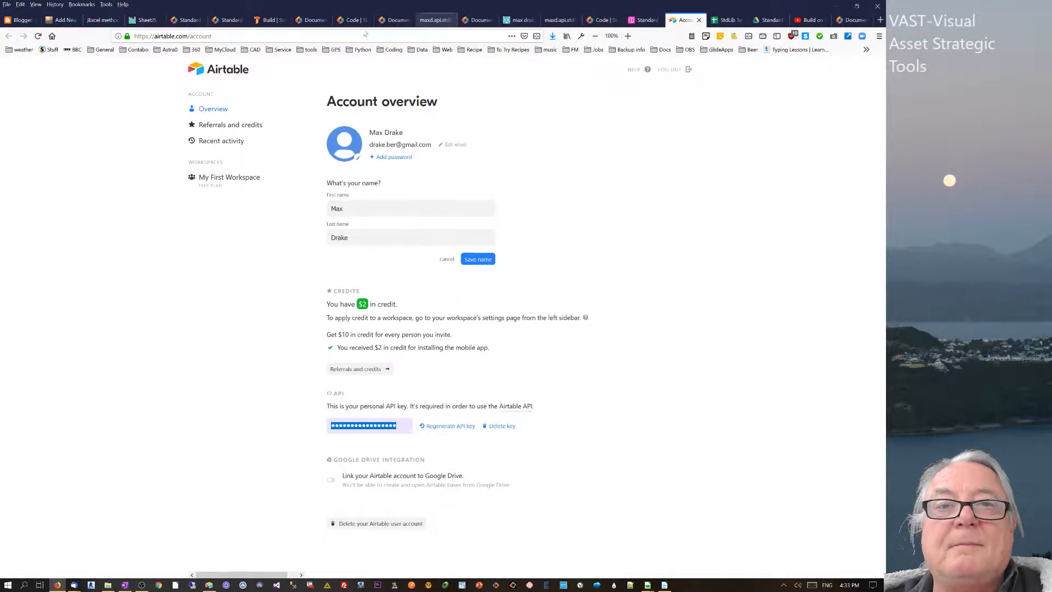
left_click(269, 20)
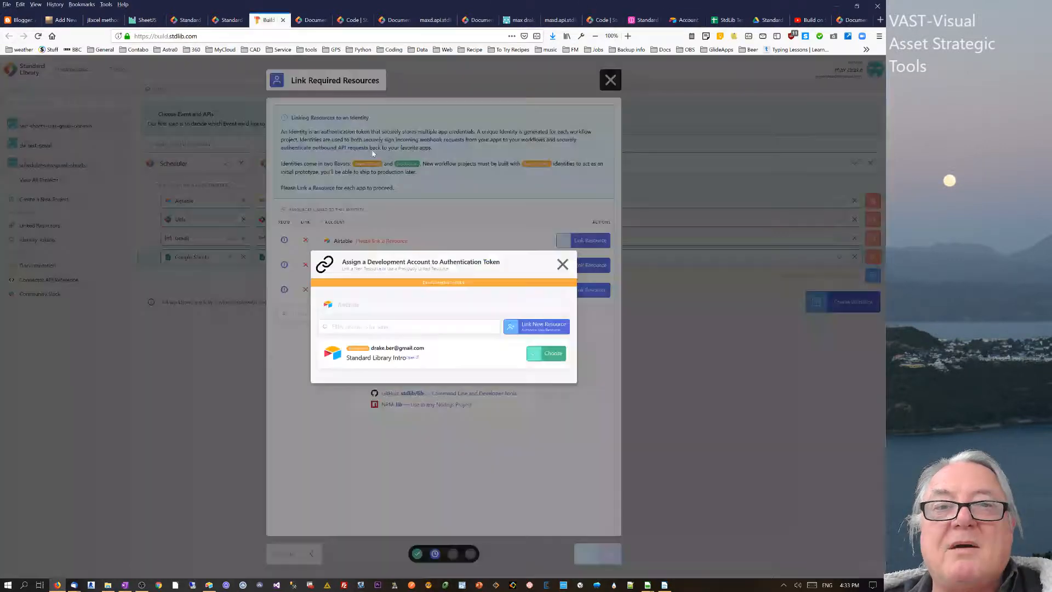
left_click(553, 353)
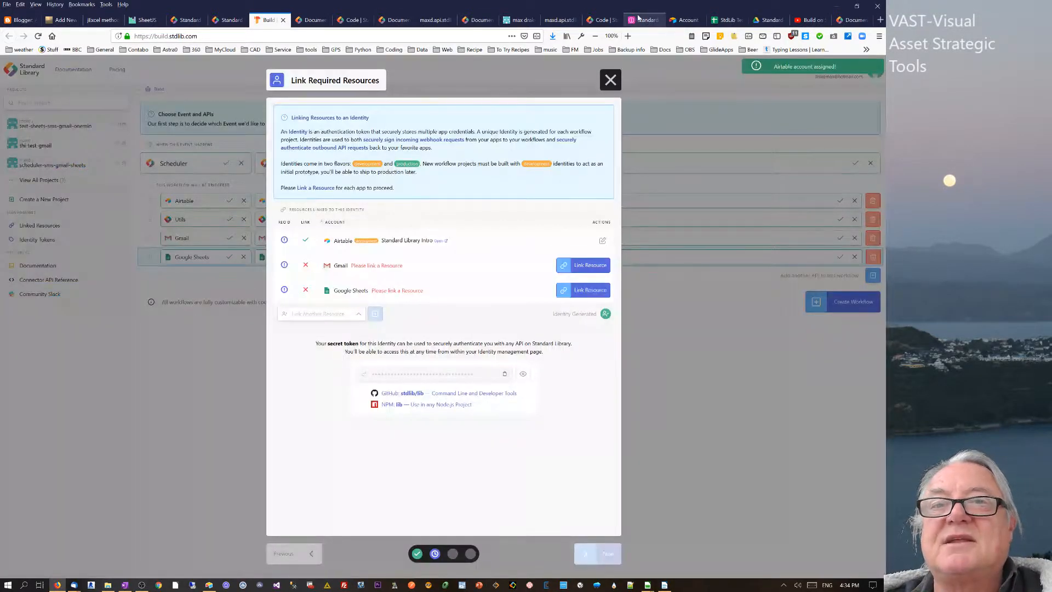
left_click(640, 20)
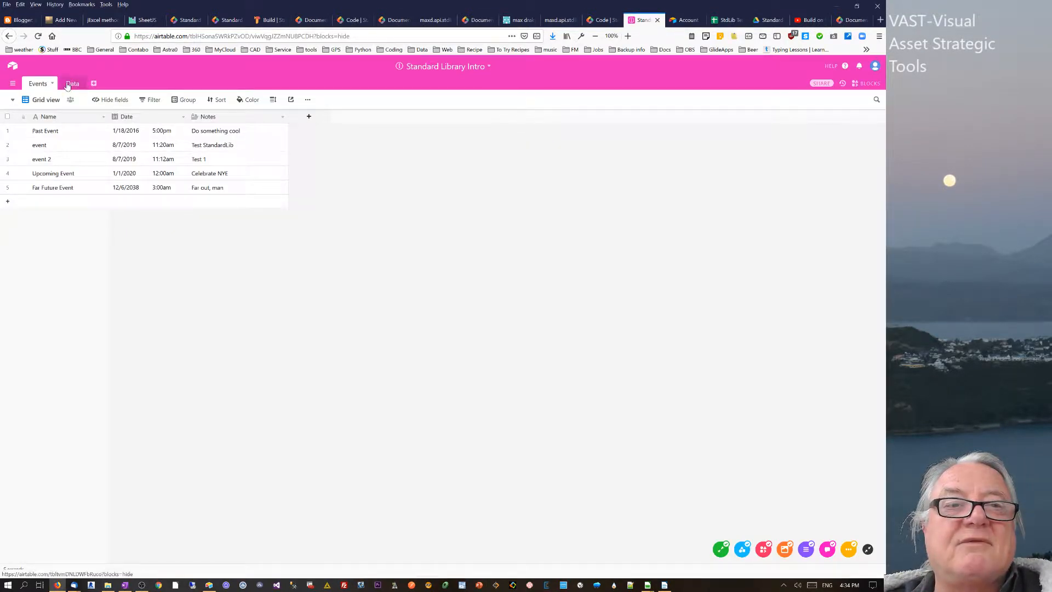
- View the base's Data table (ev1–ev3), then return to the Link Required Resources dialog
left_click(68, 84)
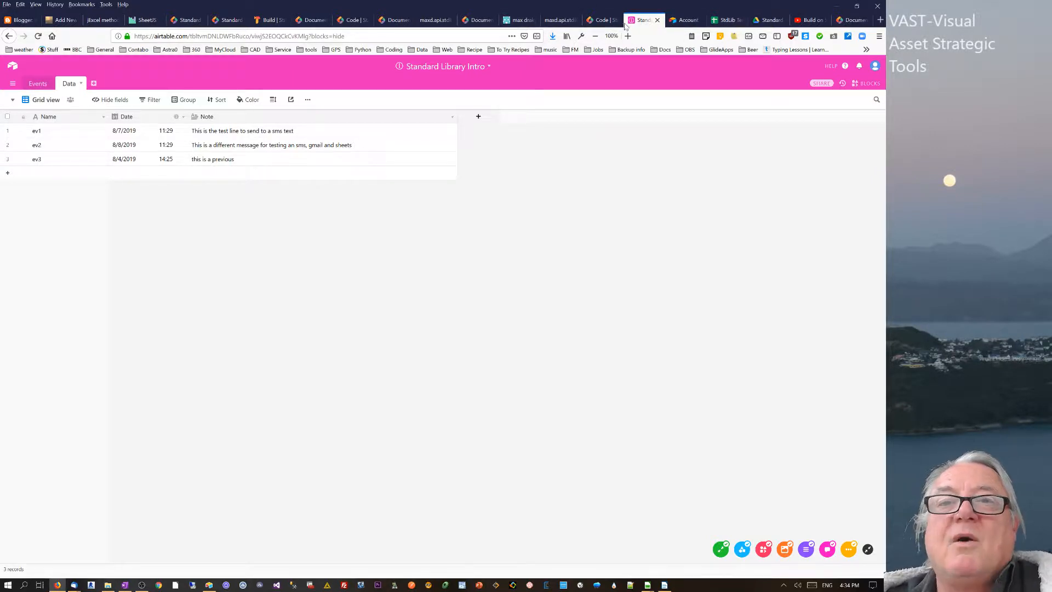
left_click(268, 20)
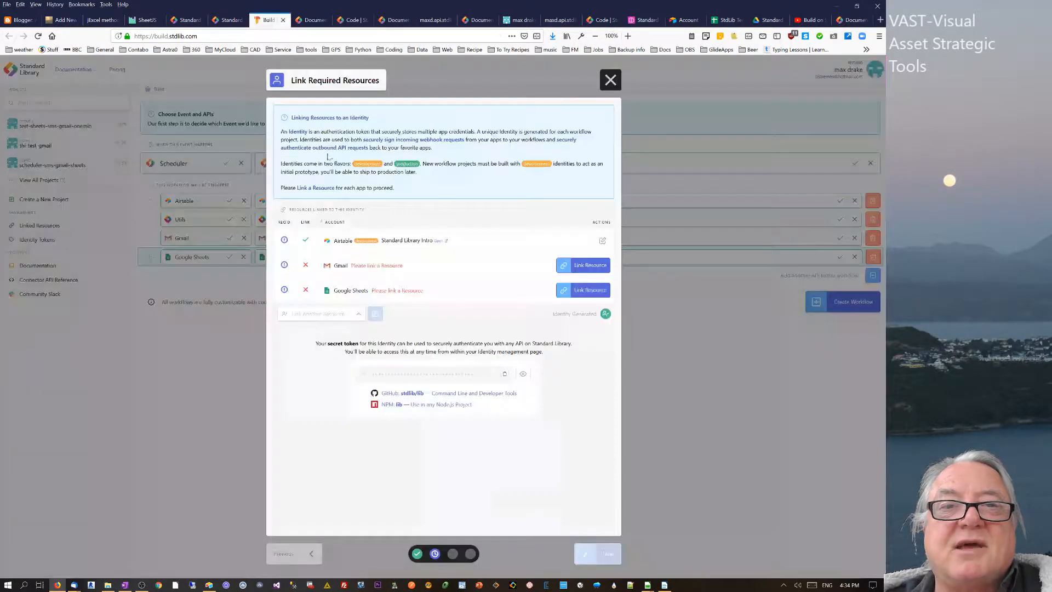
- Link the existing Gmail and Google Sheets accounts to the workflow, then bring up the StdLib Test sheet
left_click(585, 266)
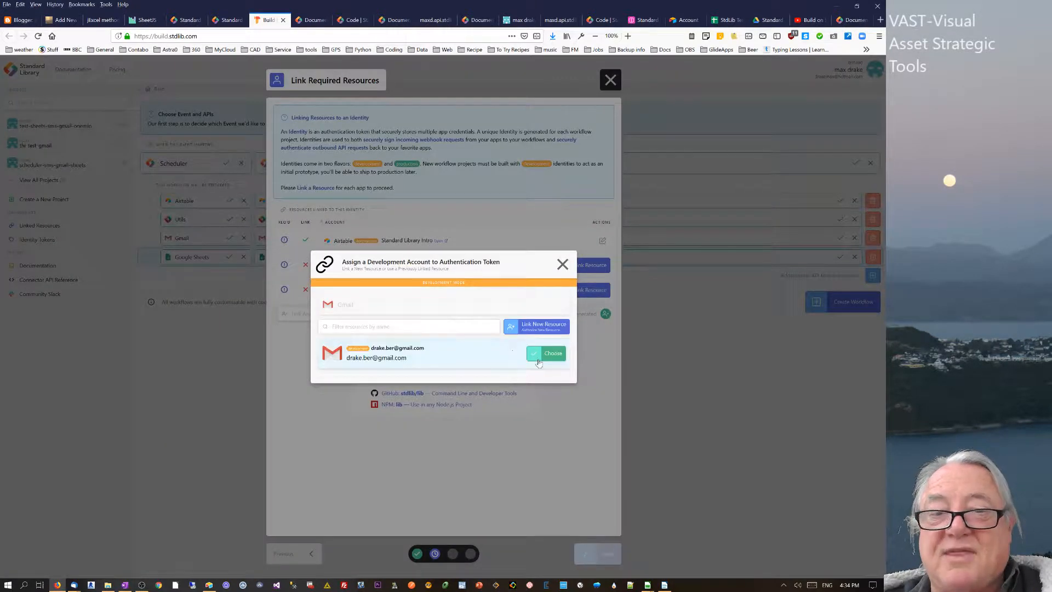
left_click(554, 354)
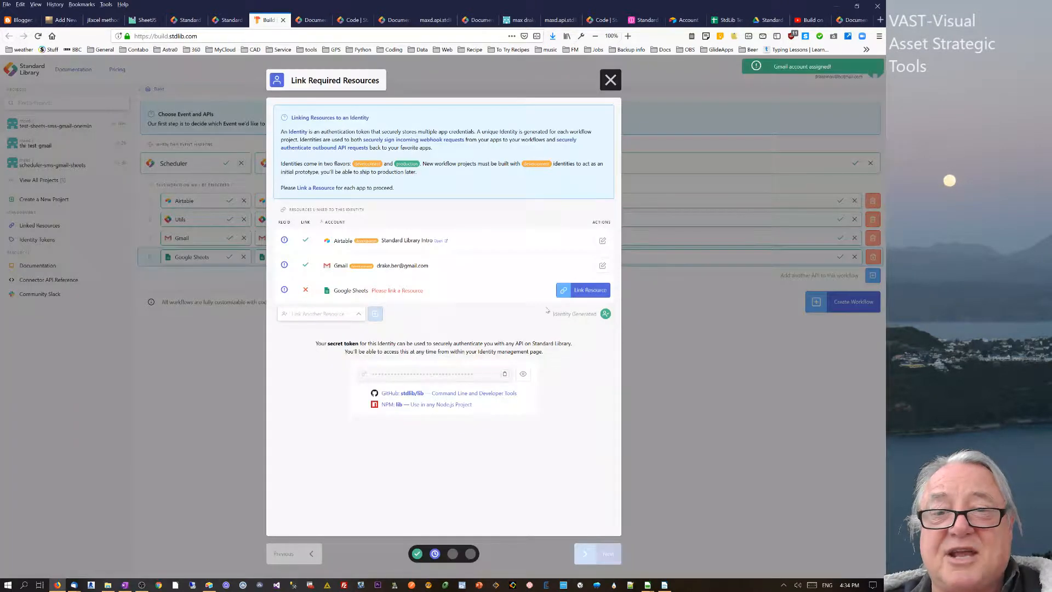
left_click(596, 293)
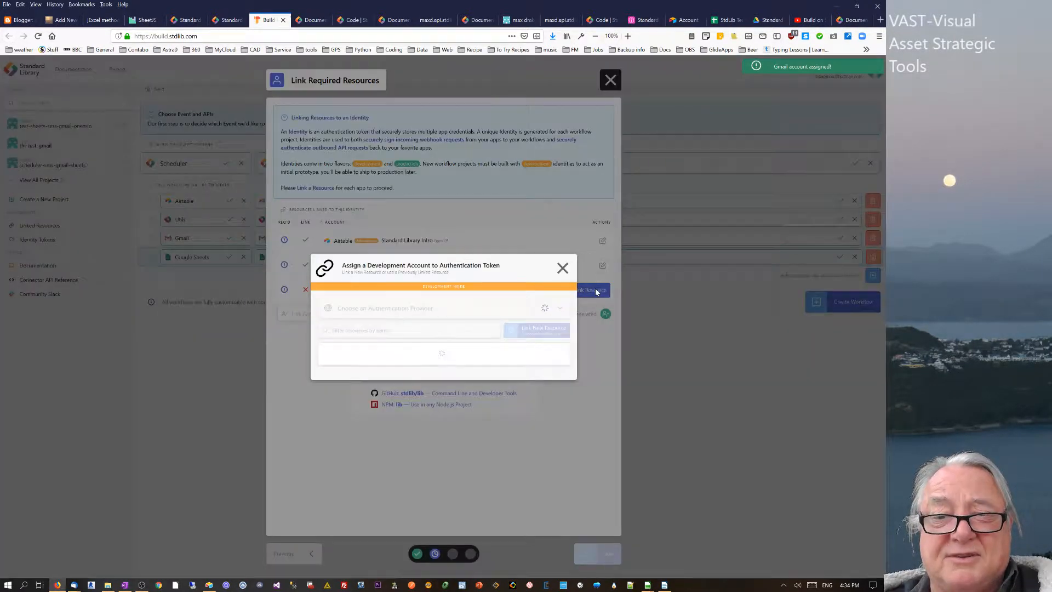
left_click(548, 353)
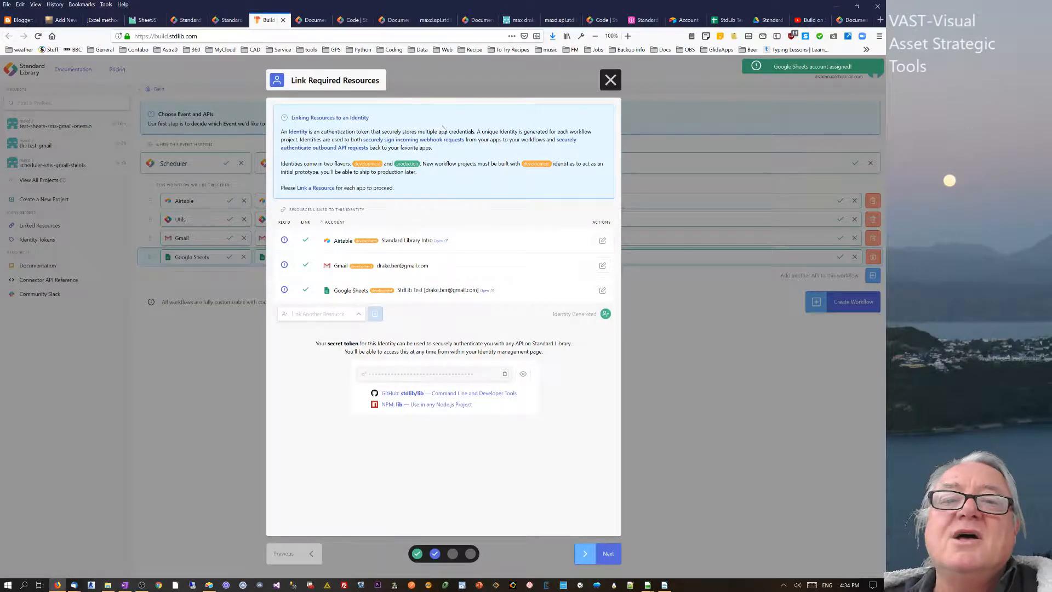
left_click(726, 19)
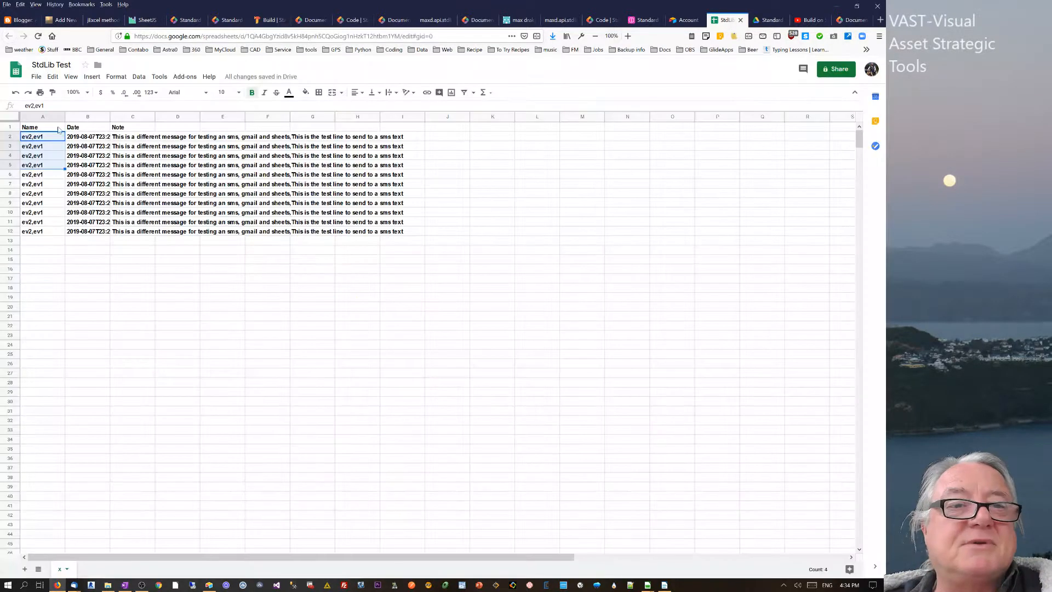
- Delete rows A2:G13 in StdLib Test, keeping only the Name, Date and Note headers
left_click_drag(33, 138, 333, 244)
key("Delete")
left_click(437, 222)
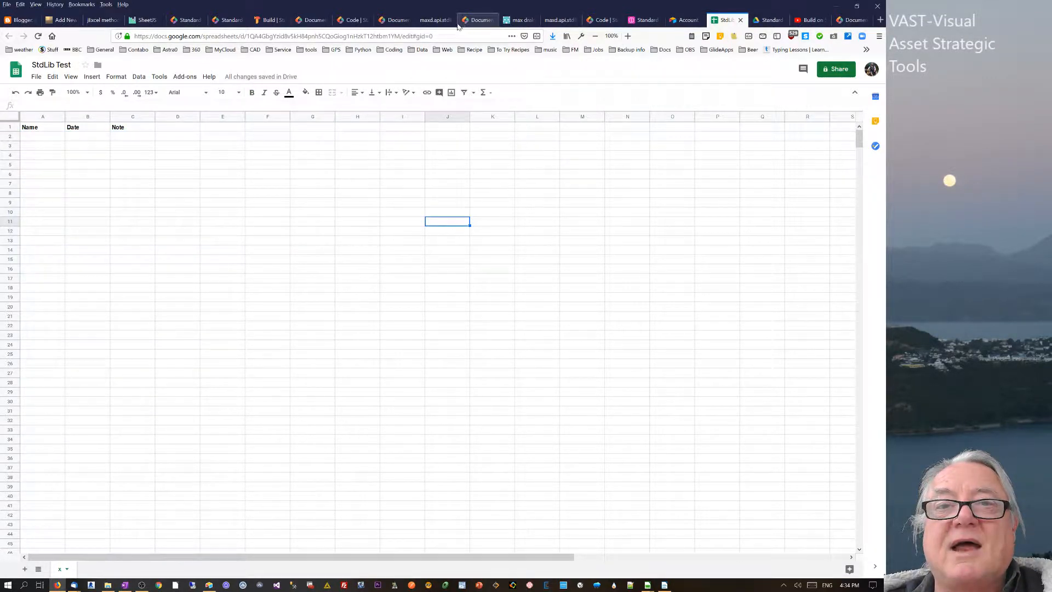
left_click(268, 20)
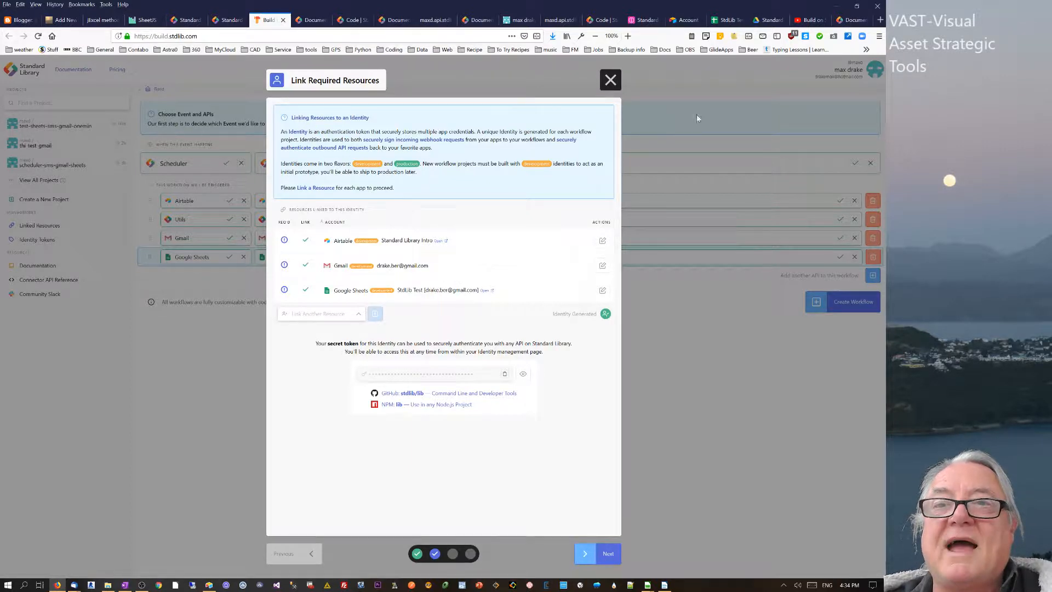
- Advance to API configuration and set the Airtable where-clause key to Date, checking the Data table
left_click(614, 553)
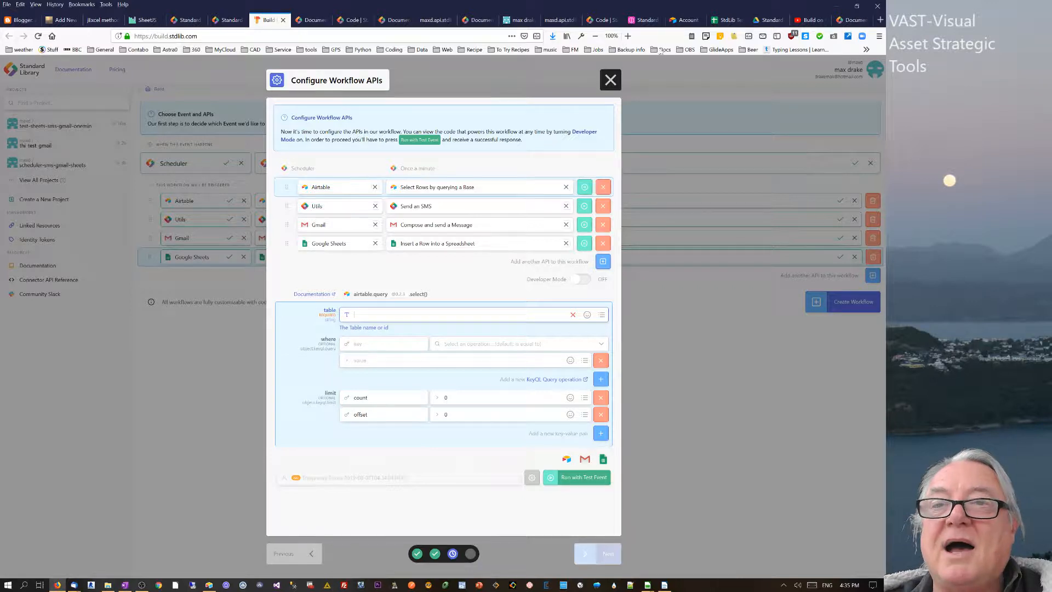
left_click(642, 19)
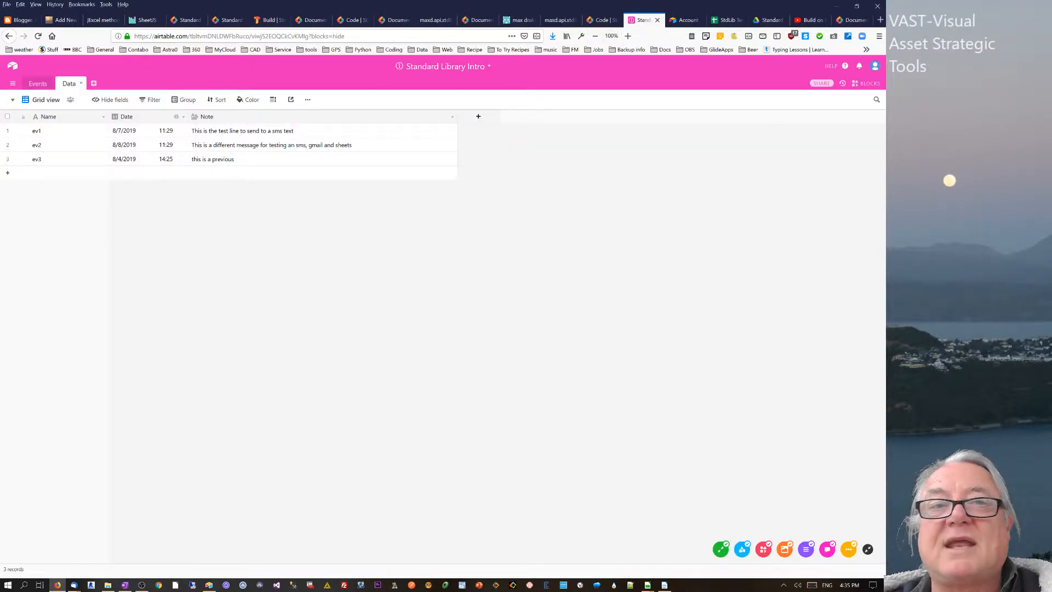
left_click(269, 19)
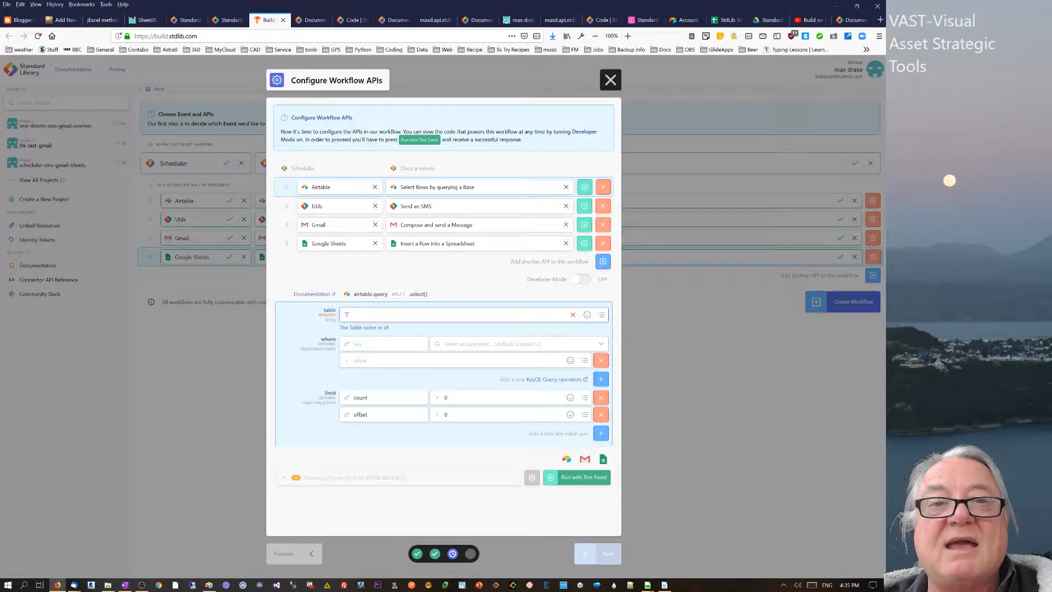
left_click(642, 20)
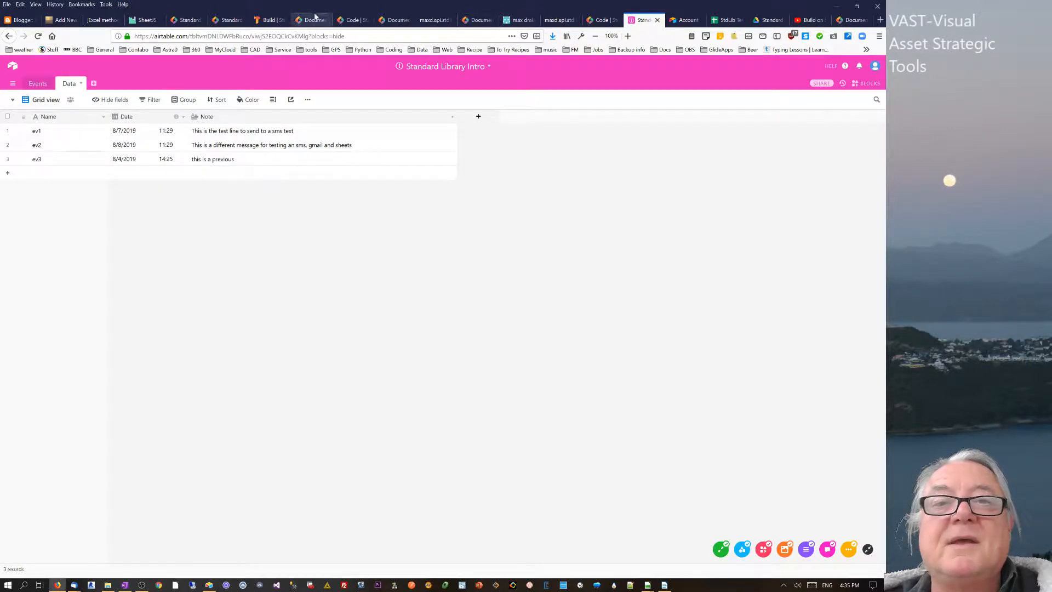
left_click_drag(271, 20, 600, 32)
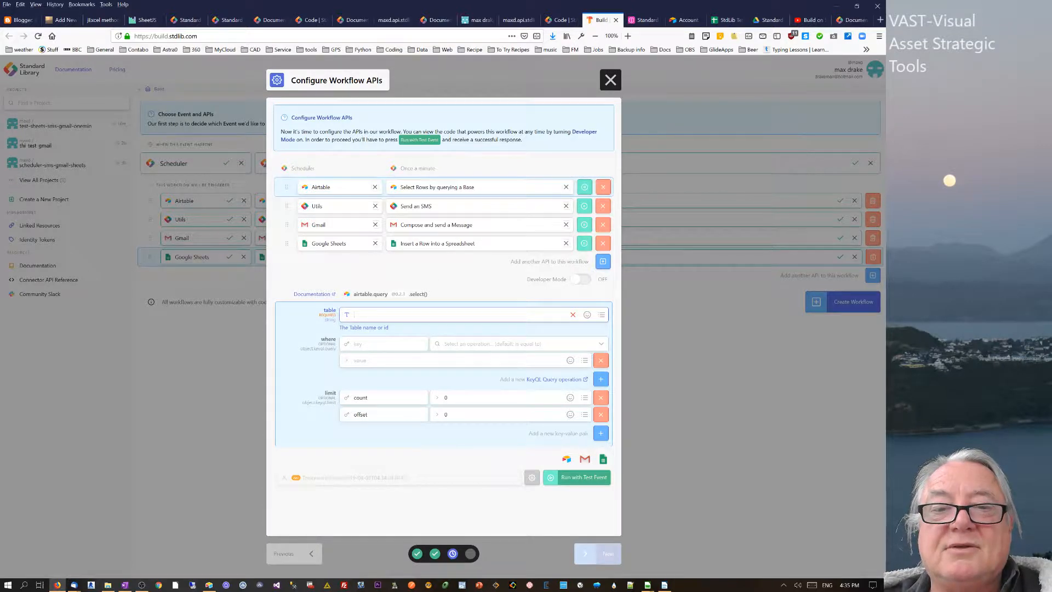
type("Data")
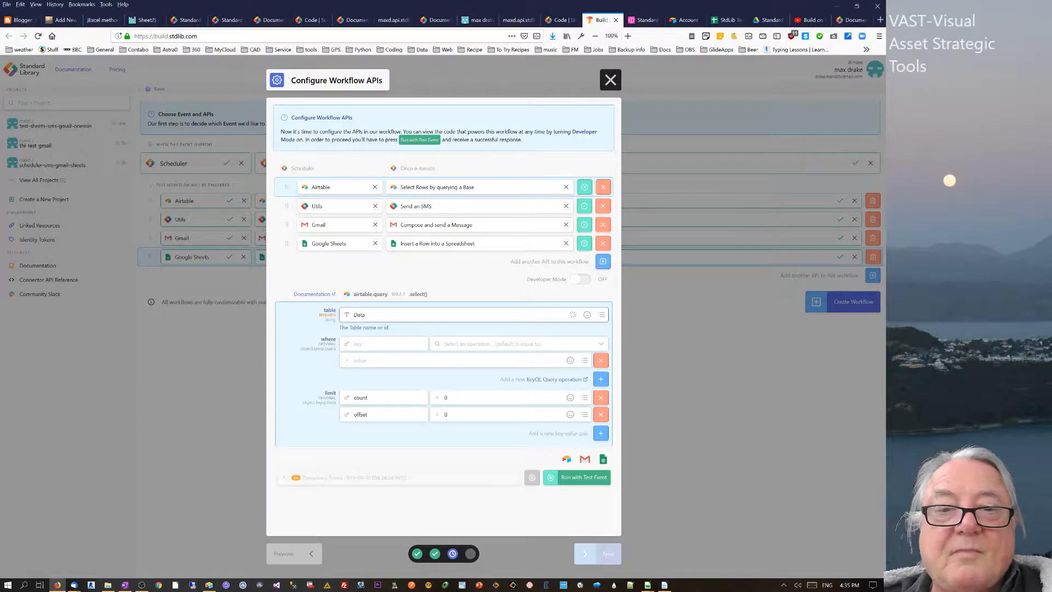
left_click(644, 20)
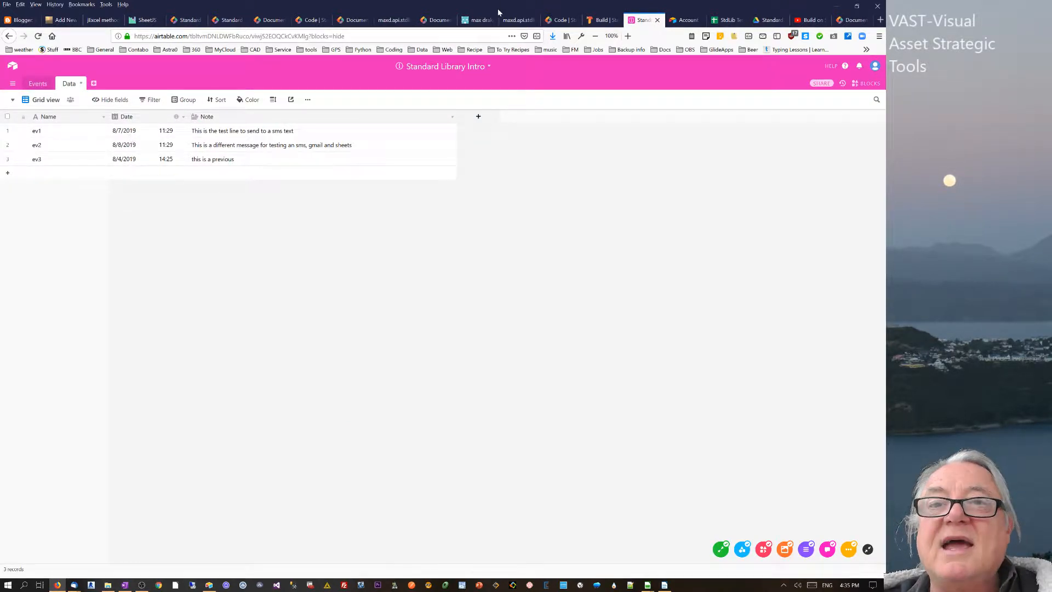
left_click(601, 19)
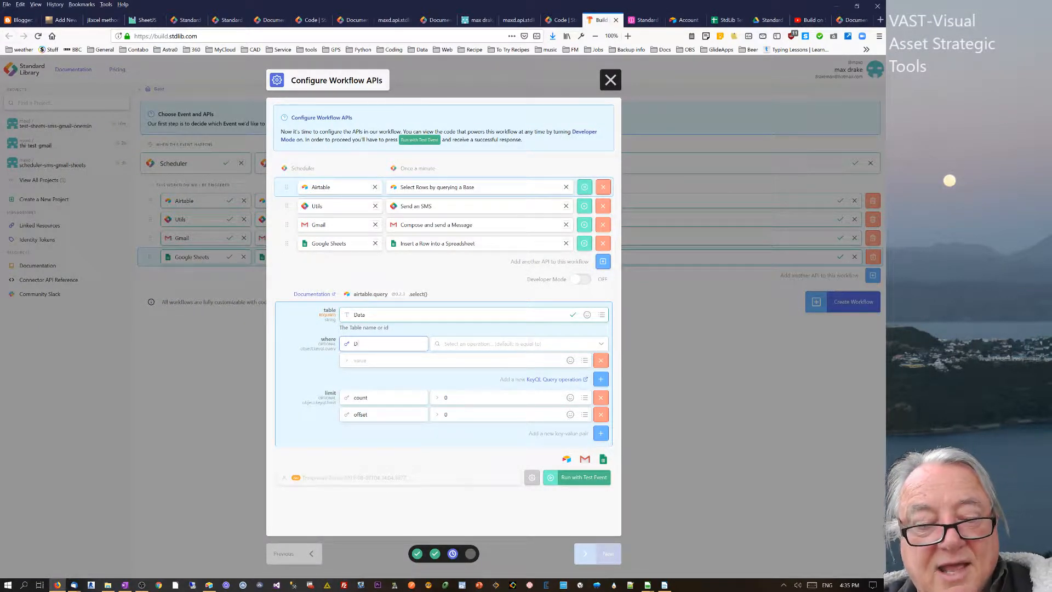
- Choose 'is after this datetime' and start entering 2019-08-05 as the comparison value
key("Tab")
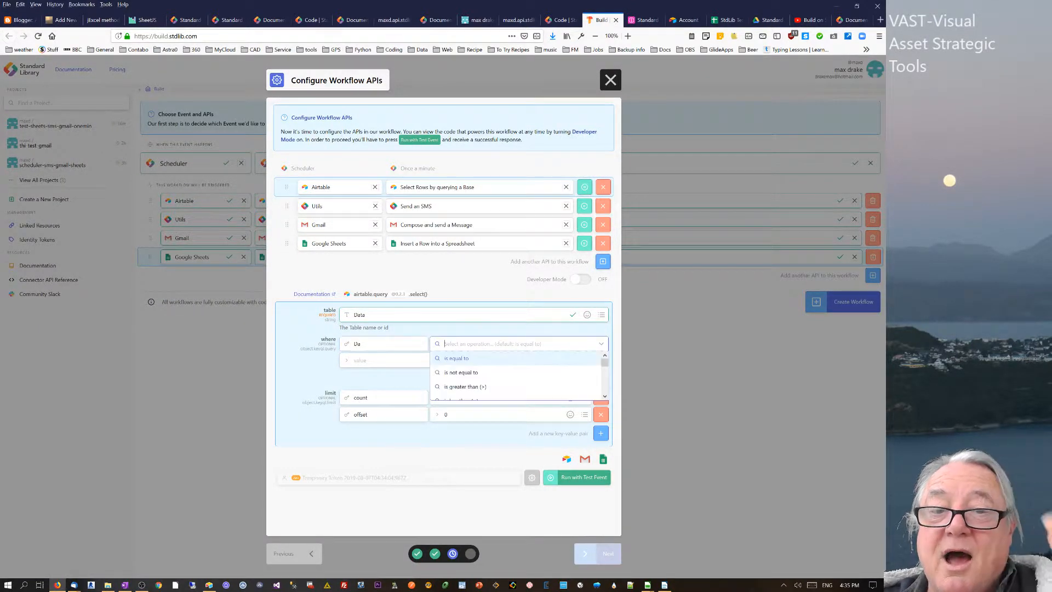
left_click_drag(603, 362, 598, 388)
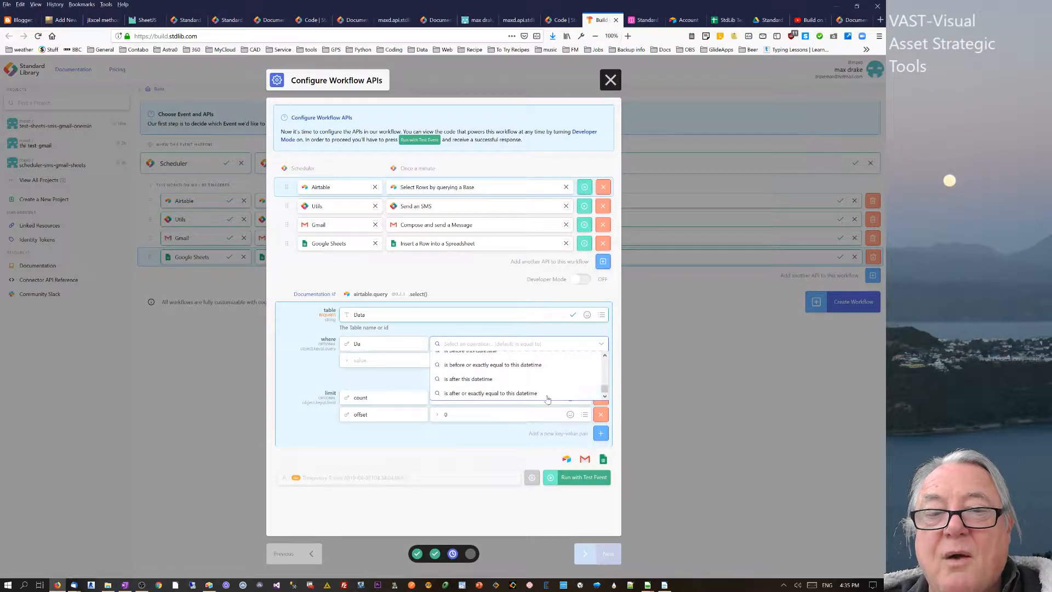
left_click(468, 379)
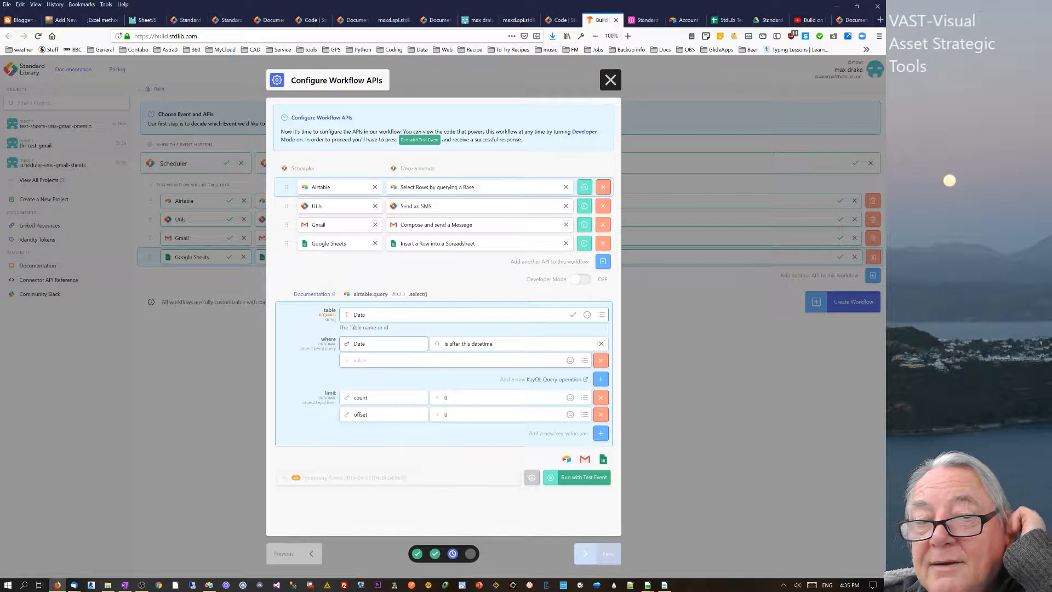
left_click(365, 362)
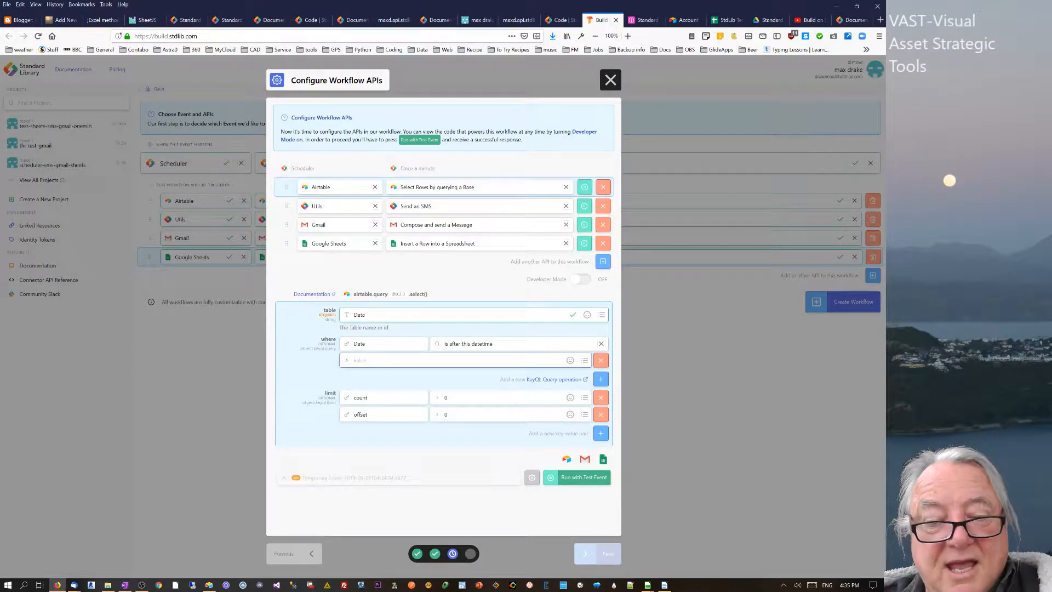
type("2019")
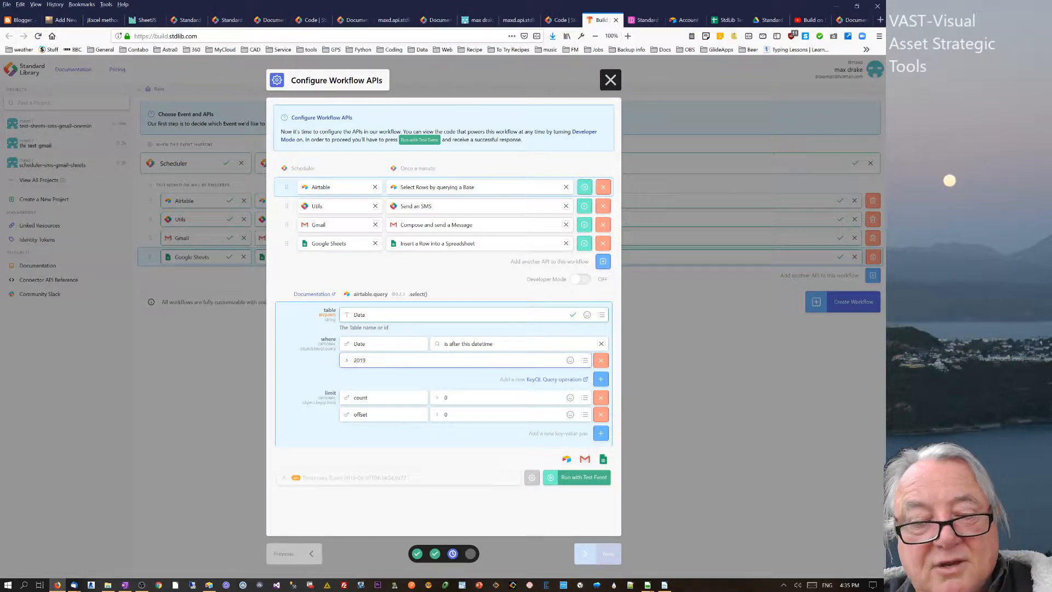
type(" 0")
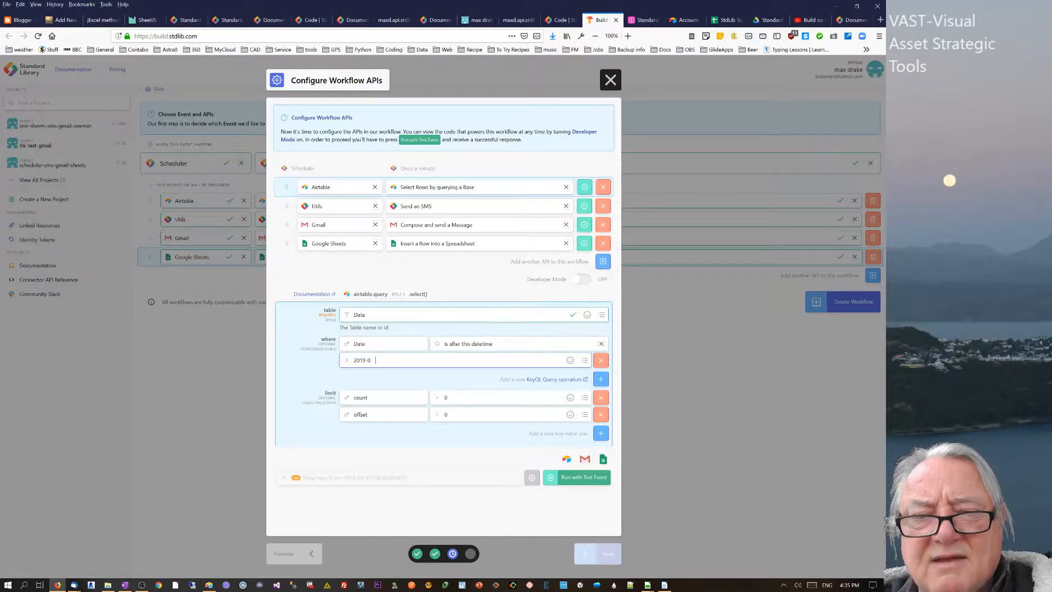
type("8 05")
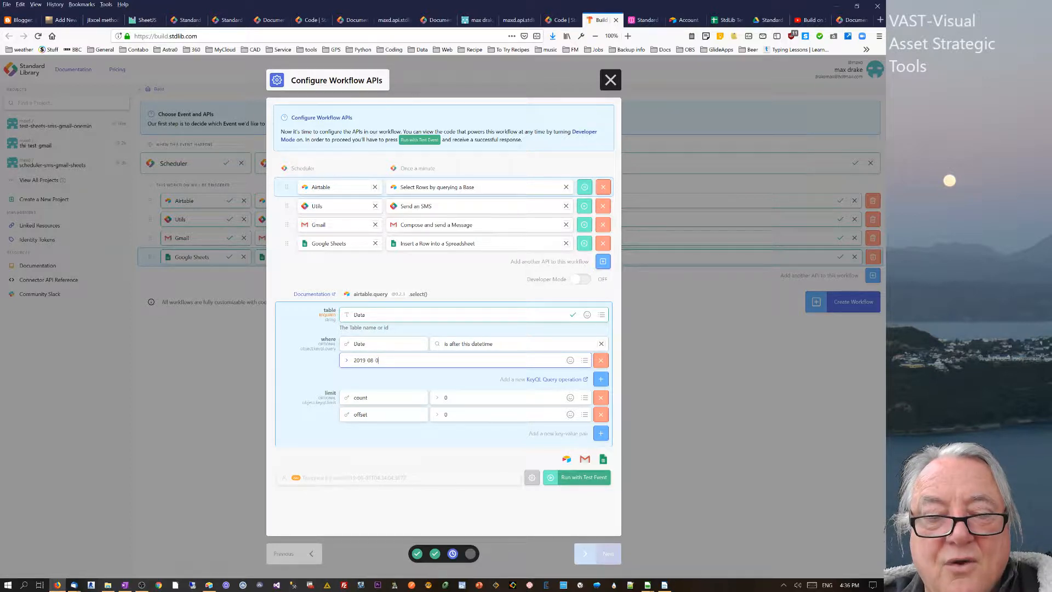
- Pause the Gmail and Google Sheets steps and run a test event
left_click(644, 20)
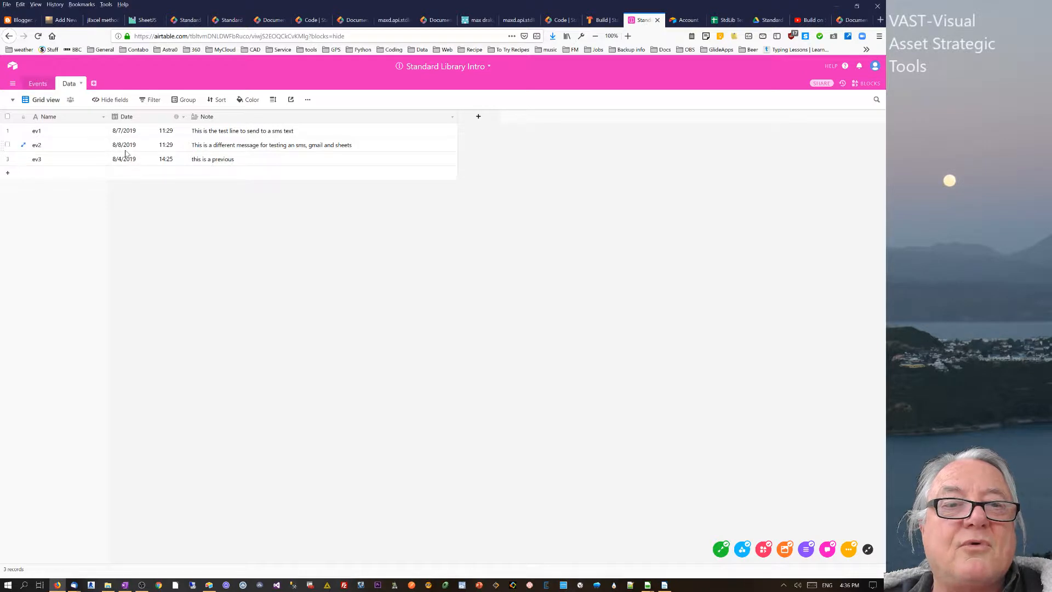
left_click(601, 20)
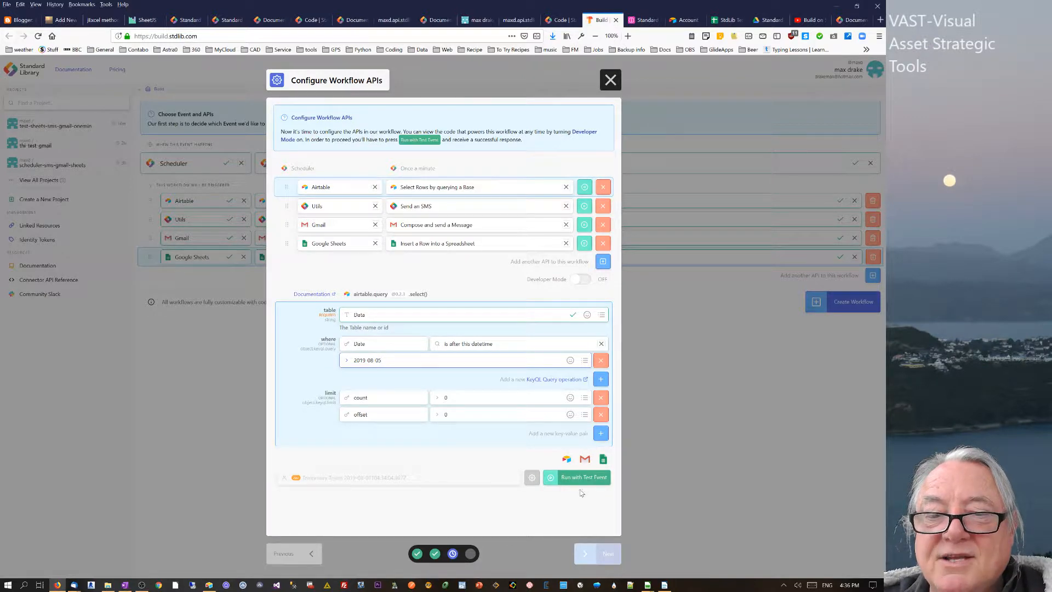
left_click(584, 225)
left_click(584, 243)
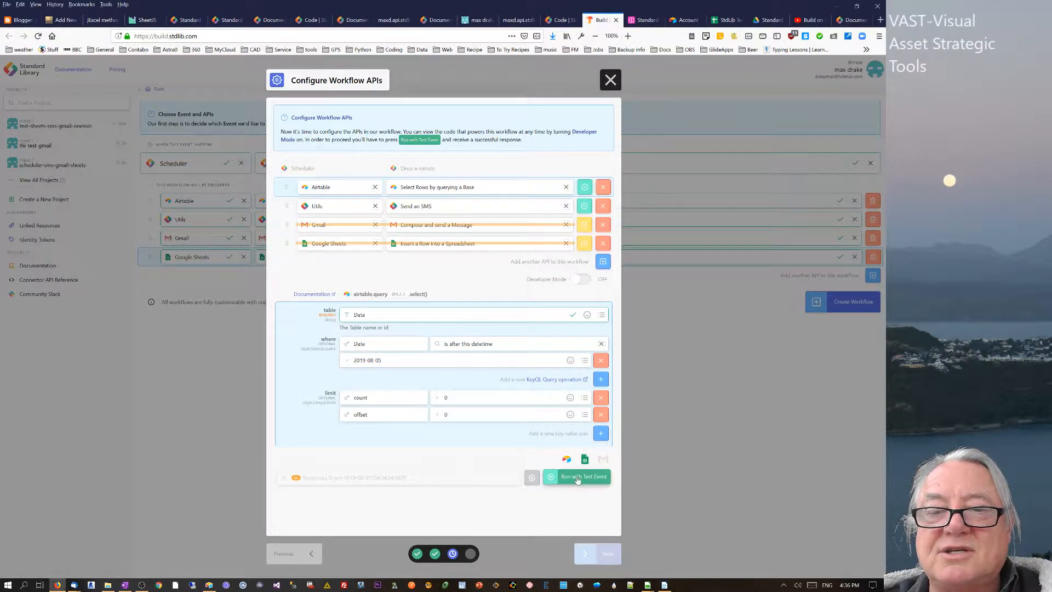
left_click(576, 478)
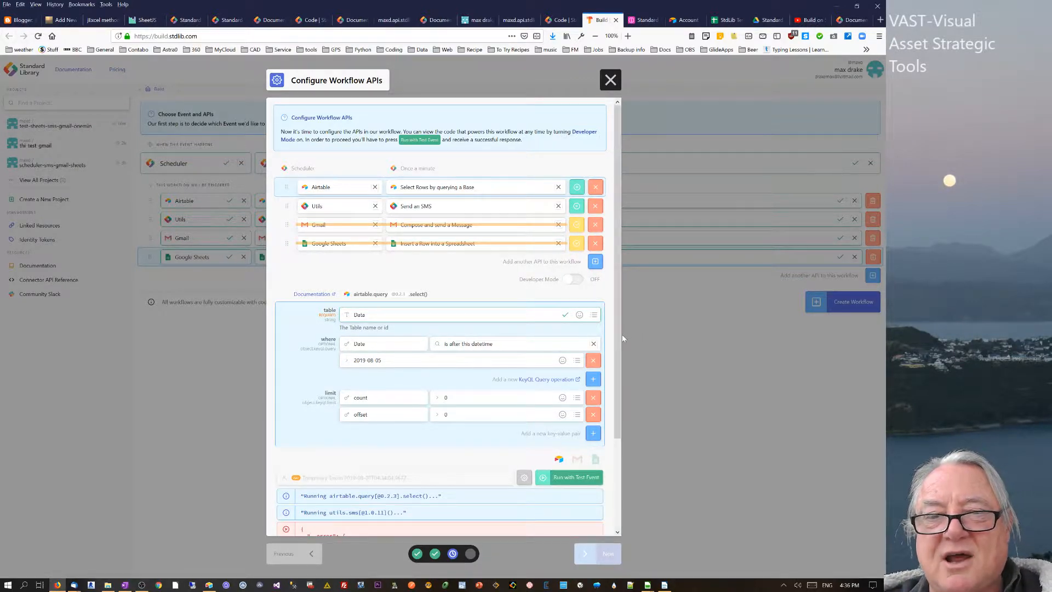
- Pause the Send an SMS step after it errors on missing 'to' and 'body'
left_click_drag(618, 343, 606, 428)
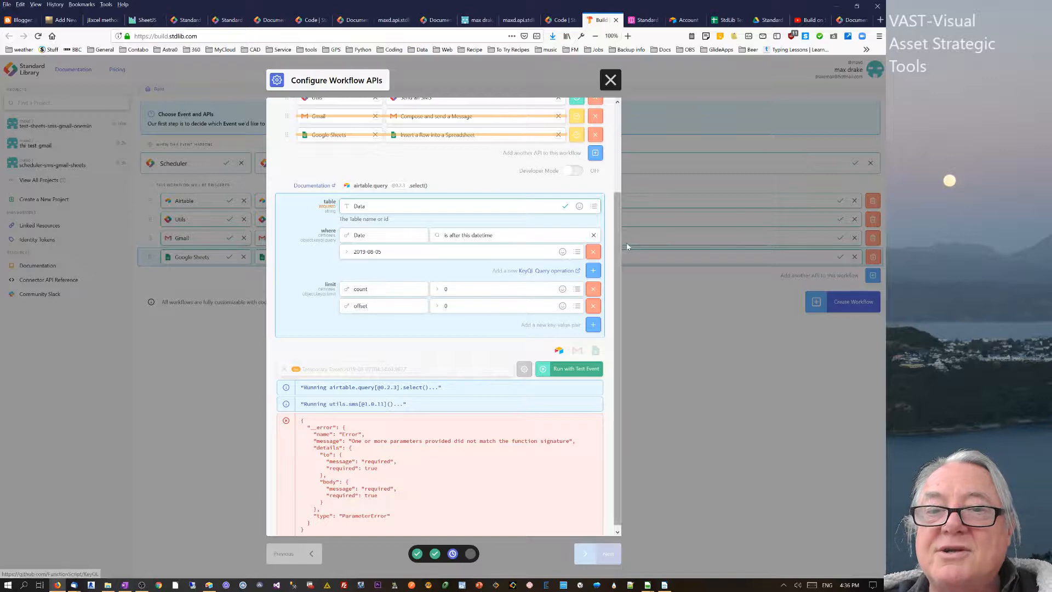
left_click_drag(617, 251, 626, 160)
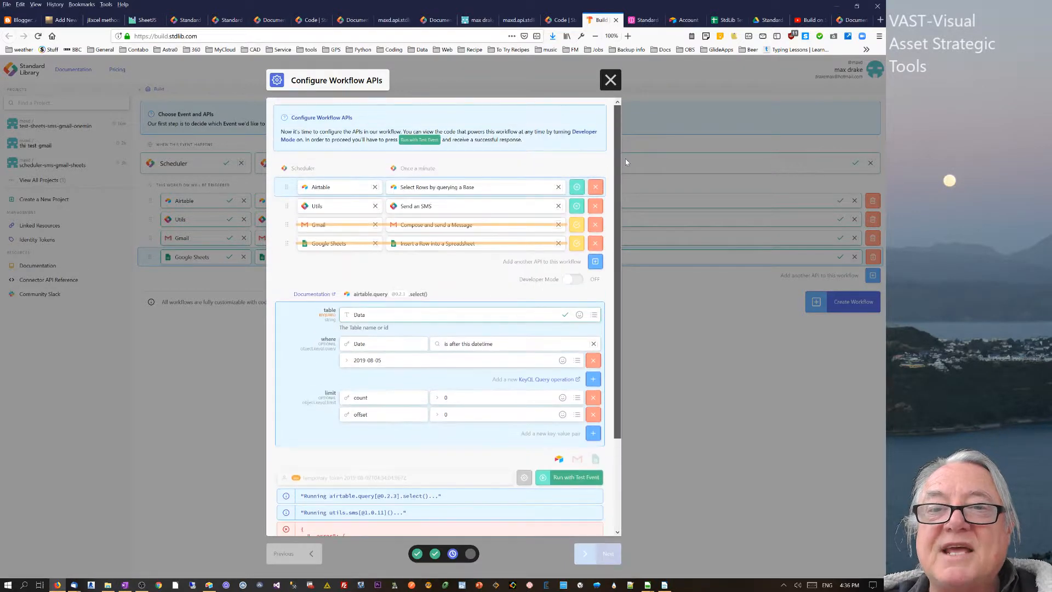
left_click(576, 207)
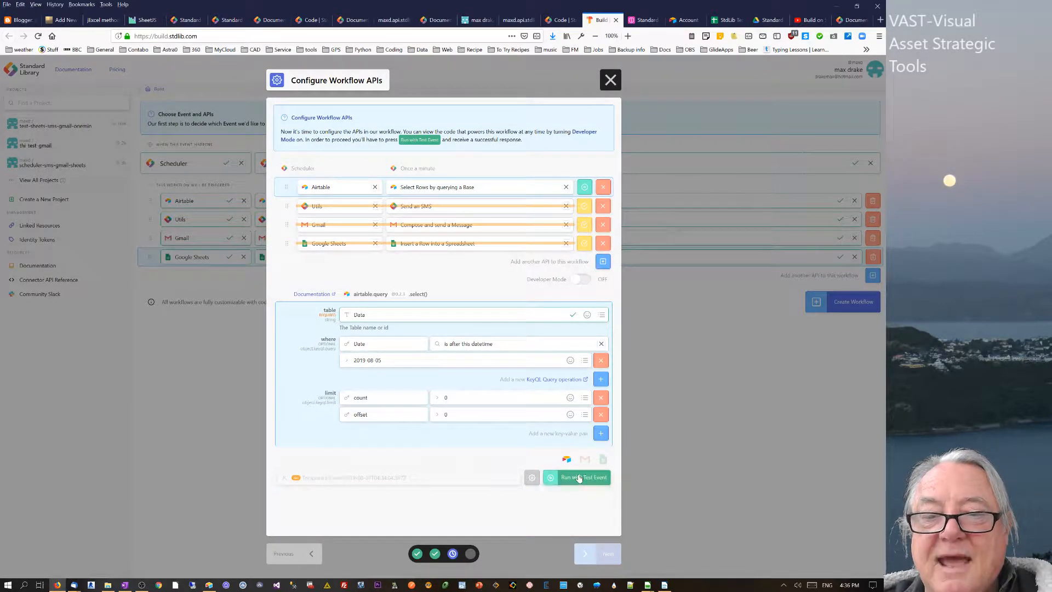
- Rerun the test and inspect the returned records ev2 and ev1 and their dates
left_click(579, 477)
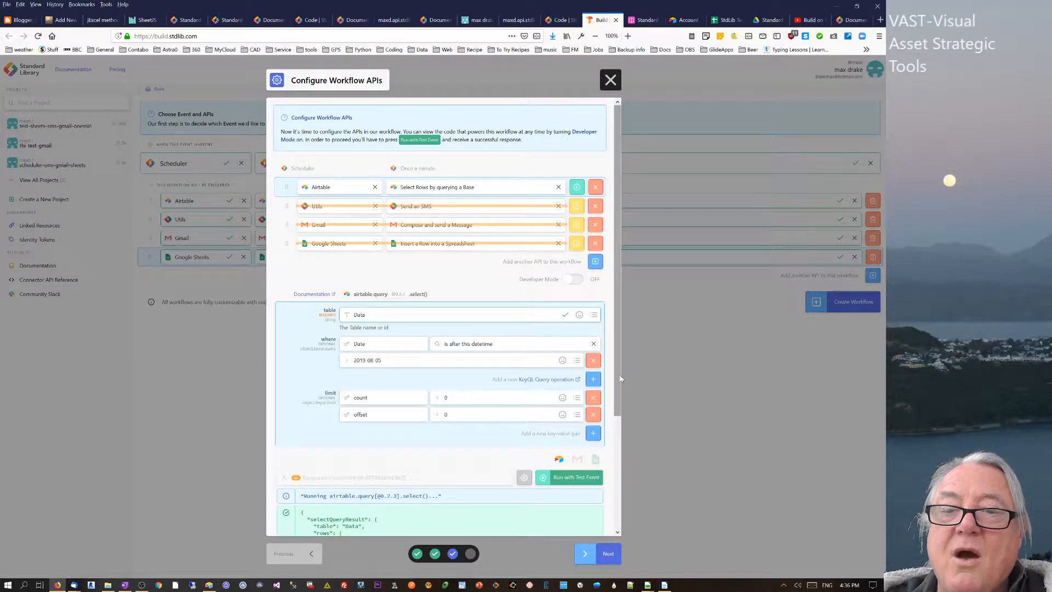
left_click_drag(619, 374, 614, 487)
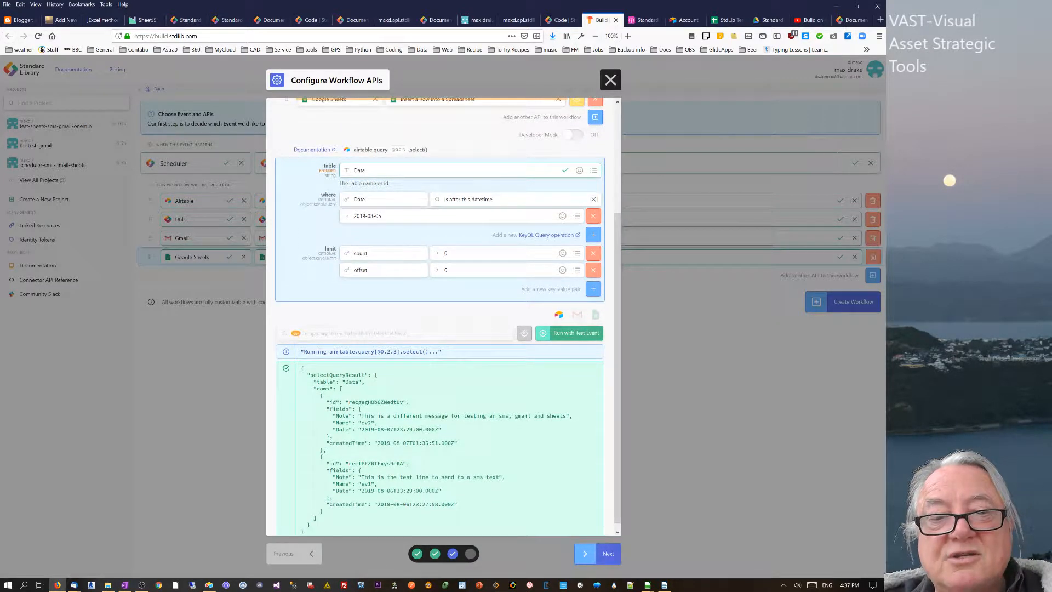
left_click_drag(377, 429, 406, 429)
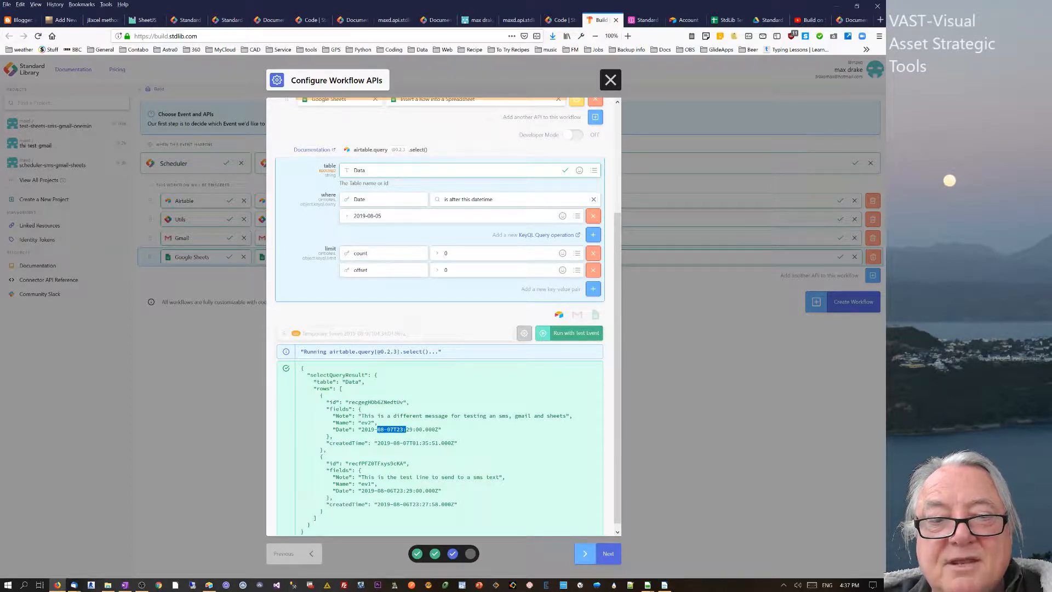
left_click_drag(384, 491, 389, 491)
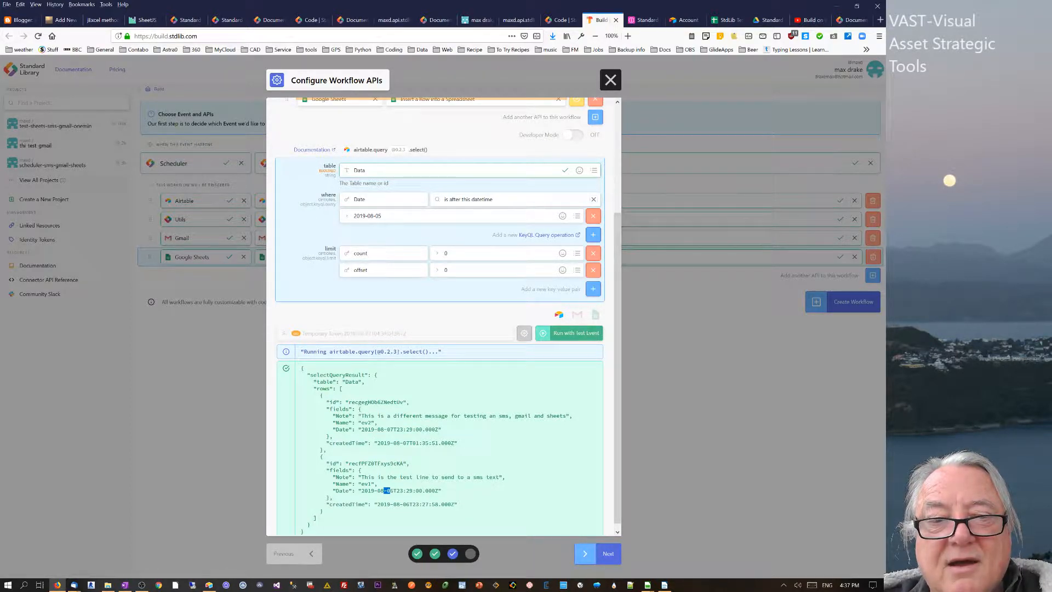
double_click(367, 423)
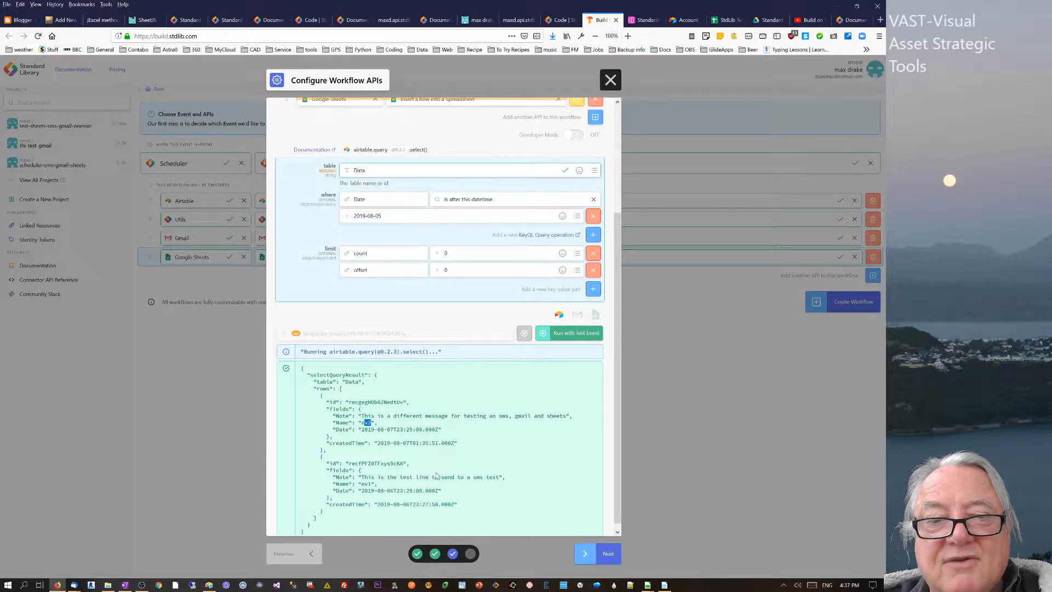
left_click(366, 422)
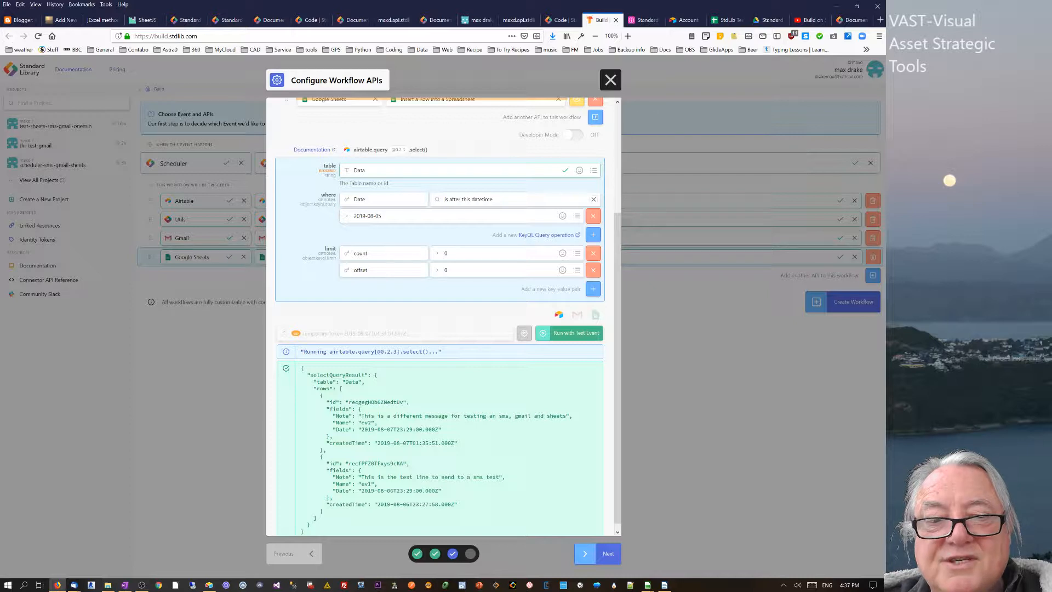
left_click_drag(379, 491, 395, 490)
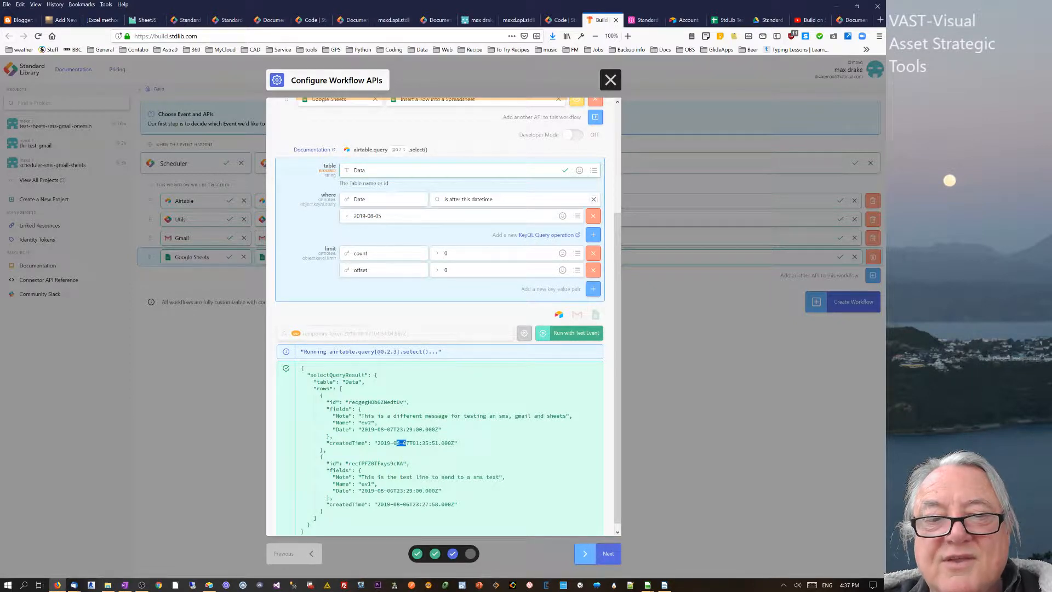
- Compare the returned records against the Airtable Data table
left_click(643, 20)
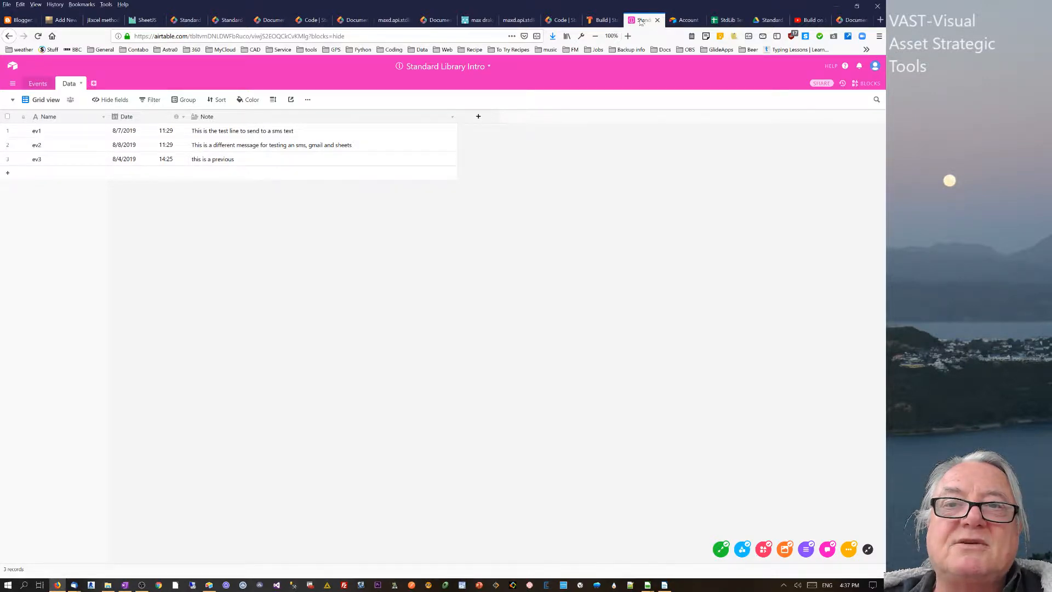
left_click(605, 22)
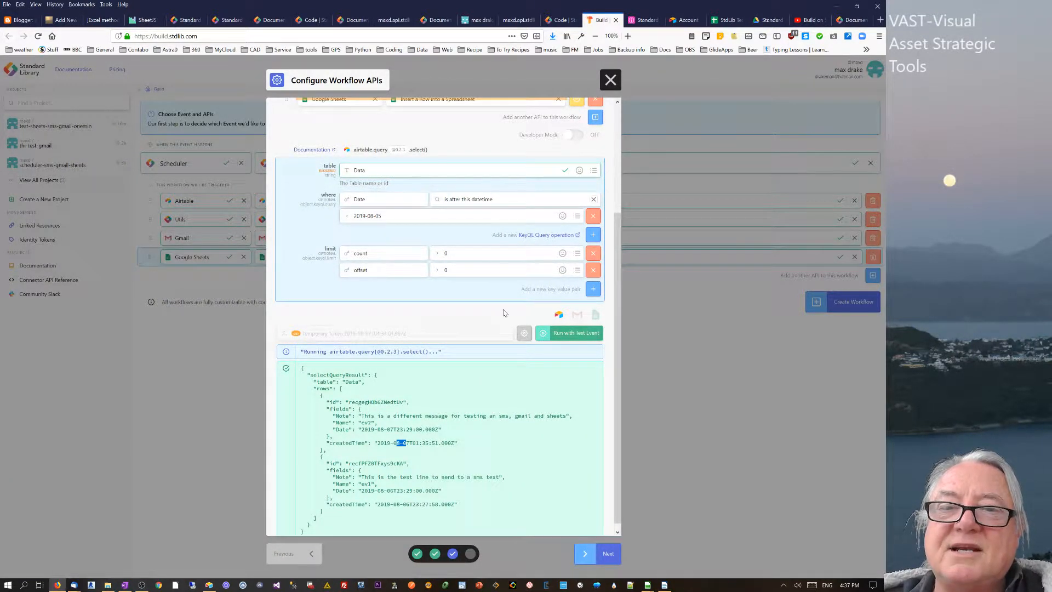
left_click(441, 436)
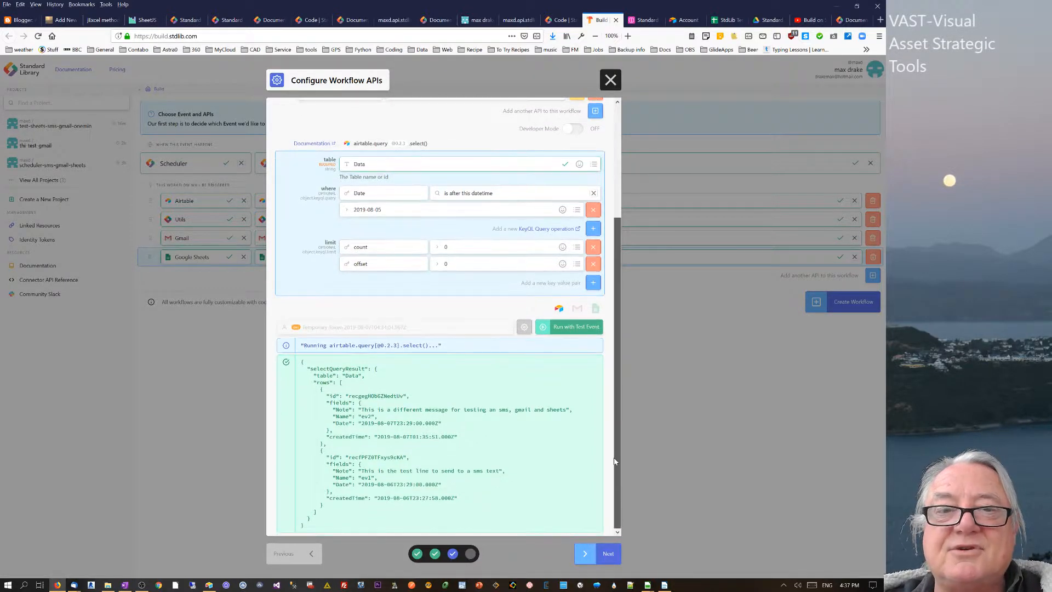
scroll(511, 171, "up", 3)
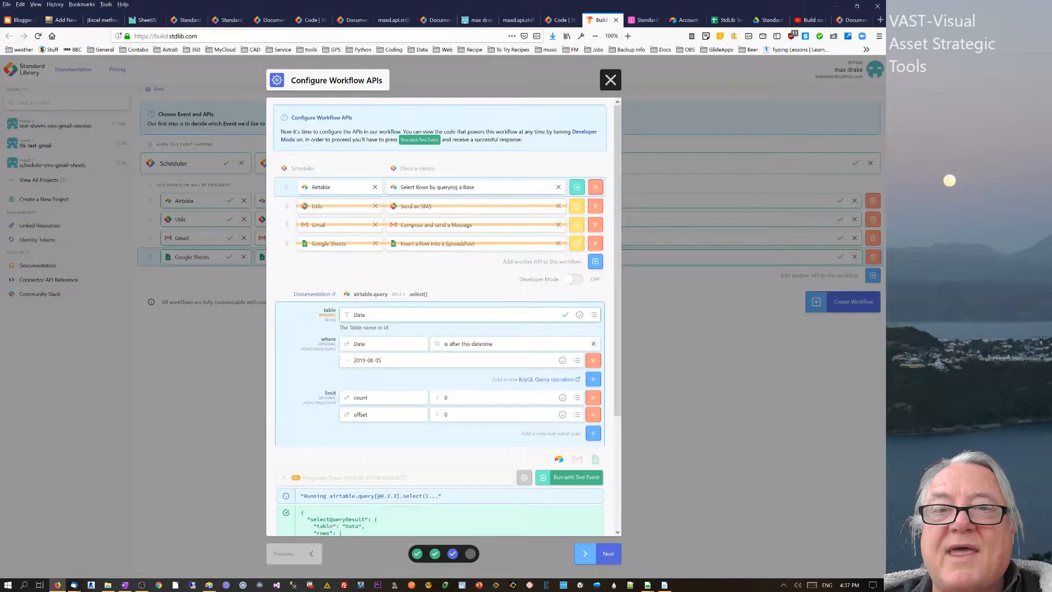
left_click(577, 205)
left_click(285, 206)
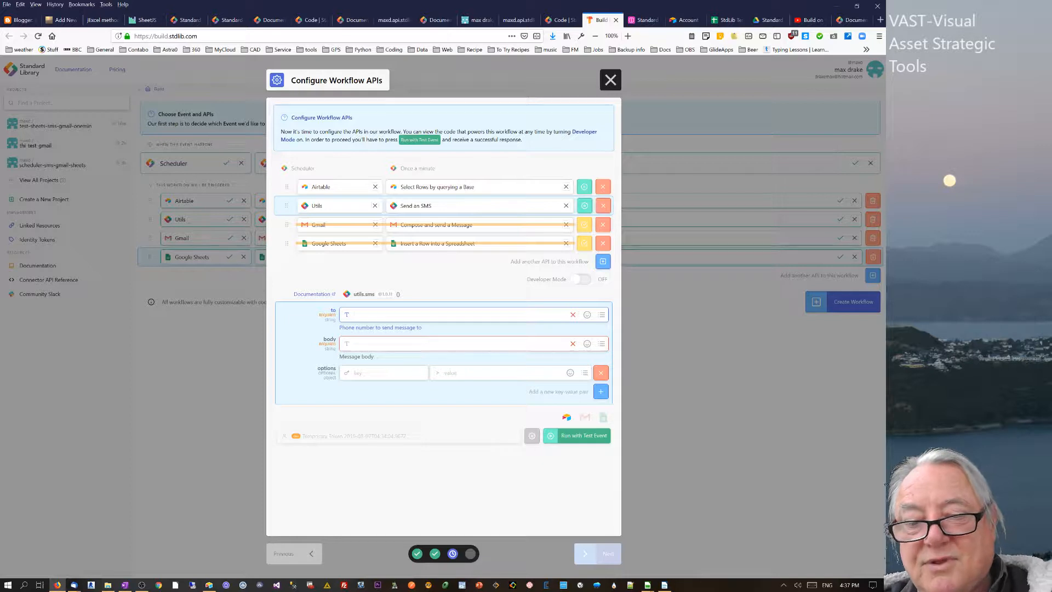
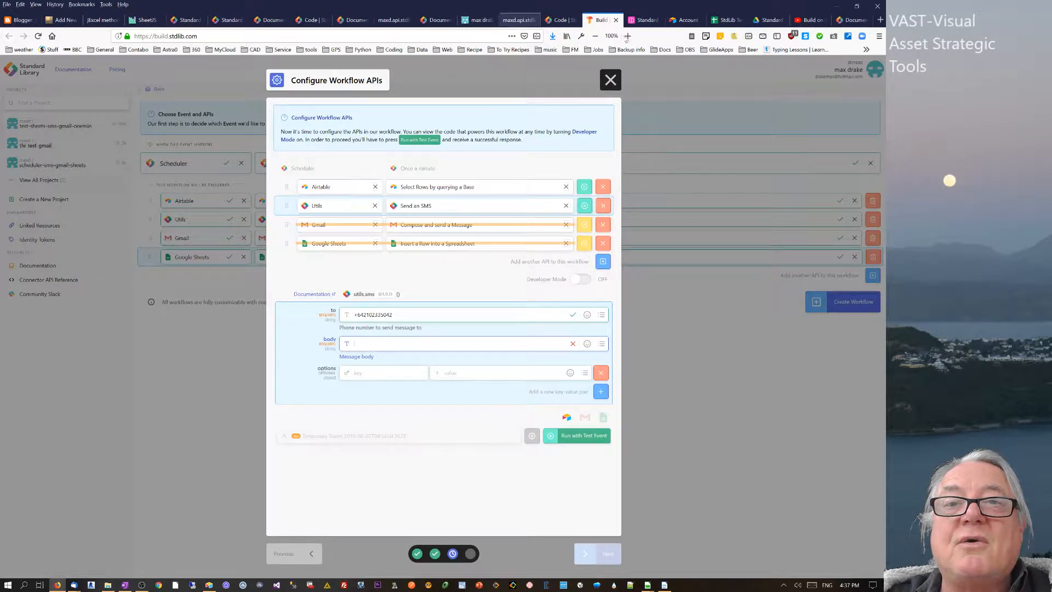
- Open the Getting Started with Workflow APIs guide in the Standard Library docs
left_click(352, 20)
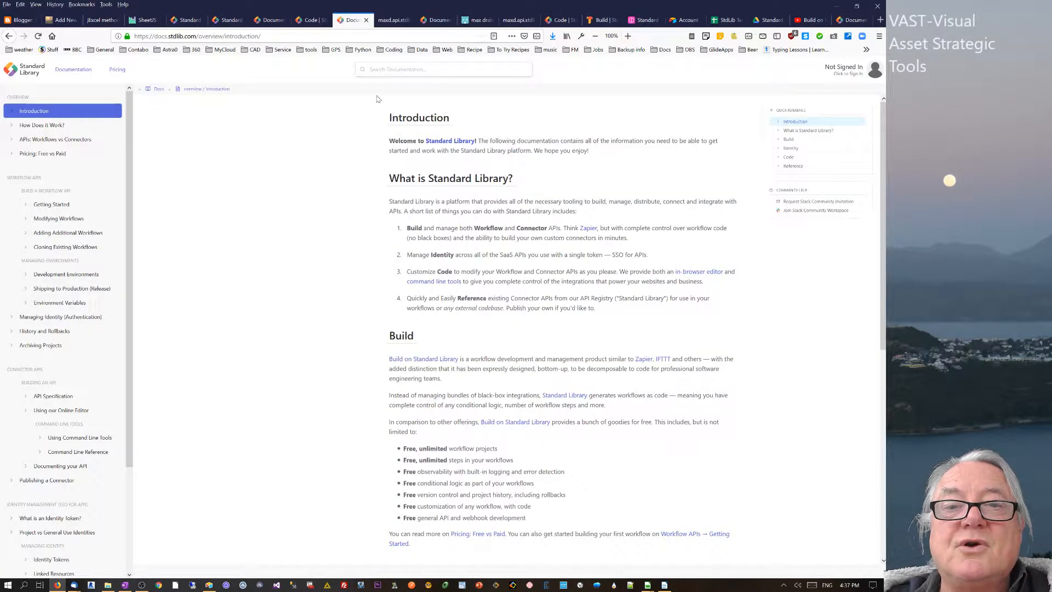
left_click(263, 21)
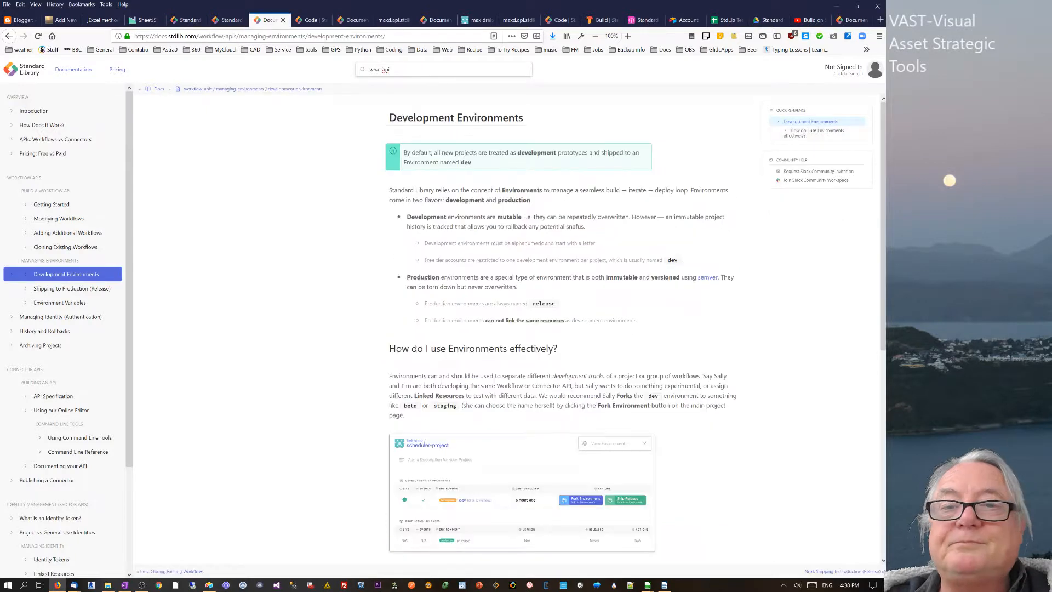
scroll(883, 491, "down", 8)
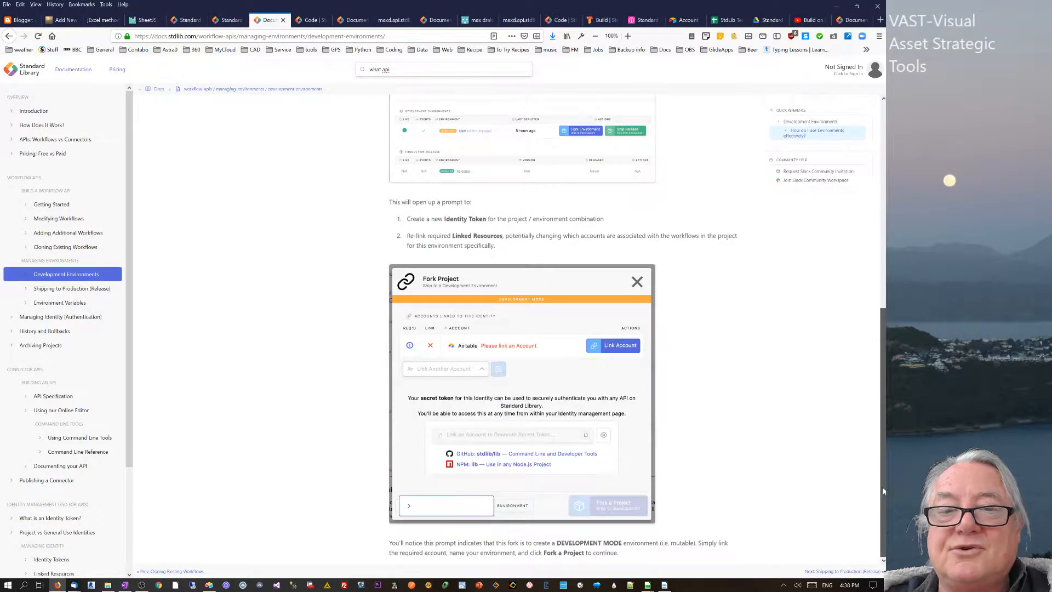
scroll(883, 491, "up", 10)
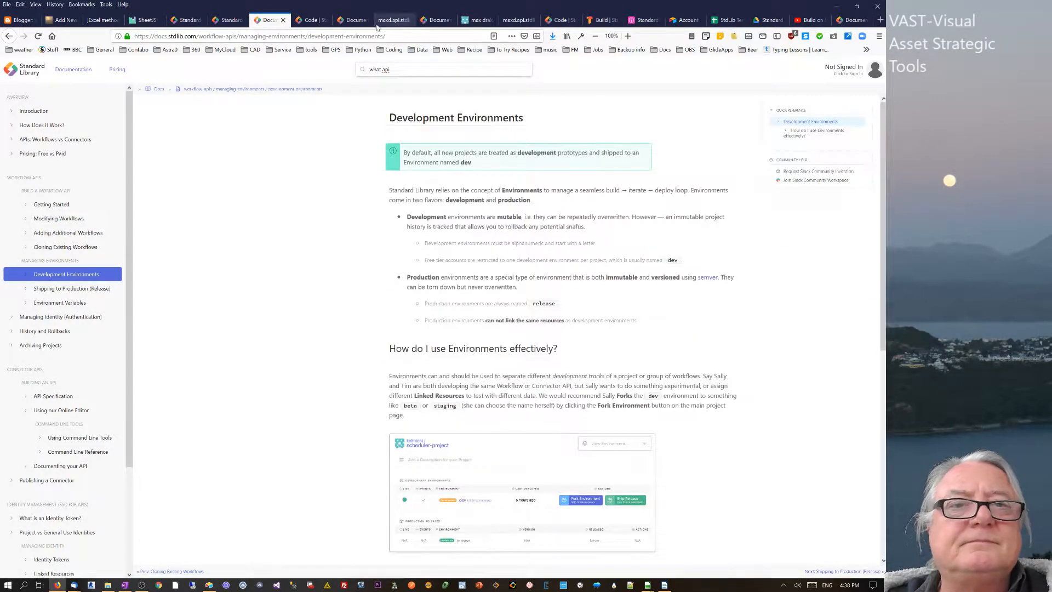
left_click(51, 203)
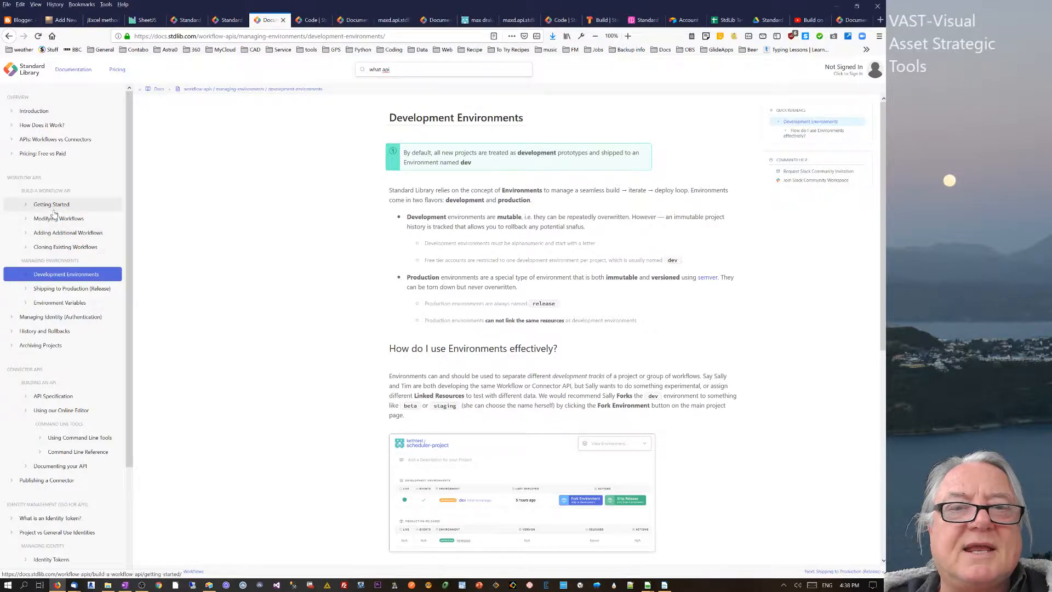
left_click_drag(882, 142, 859, 395)
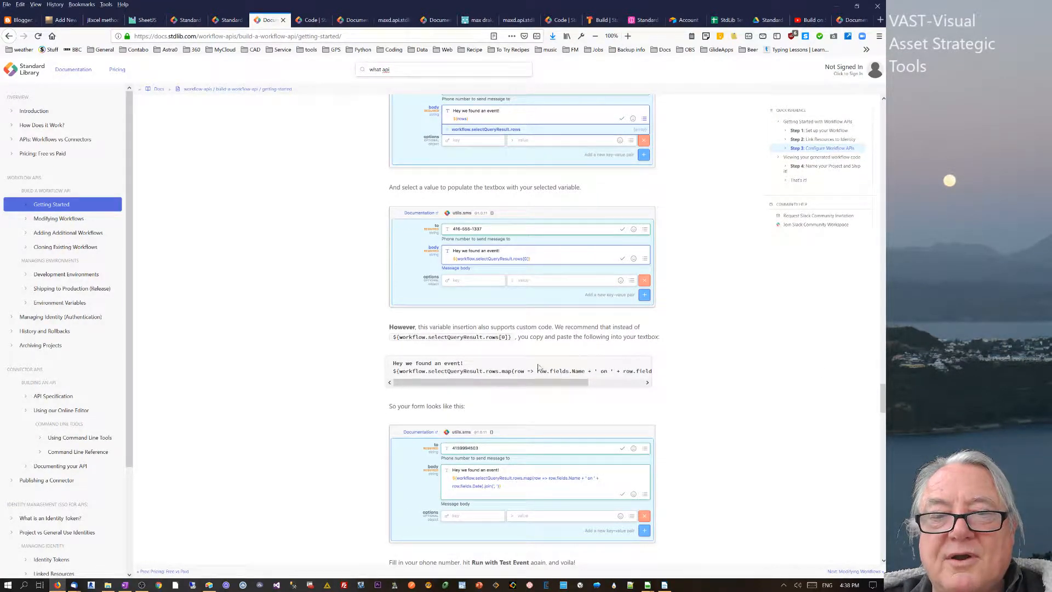
- Select the custom rows.map code sample and compare it with the earlier JSON result
left_click_drag(391, 363, 653, 375)
key("ctrl+c")
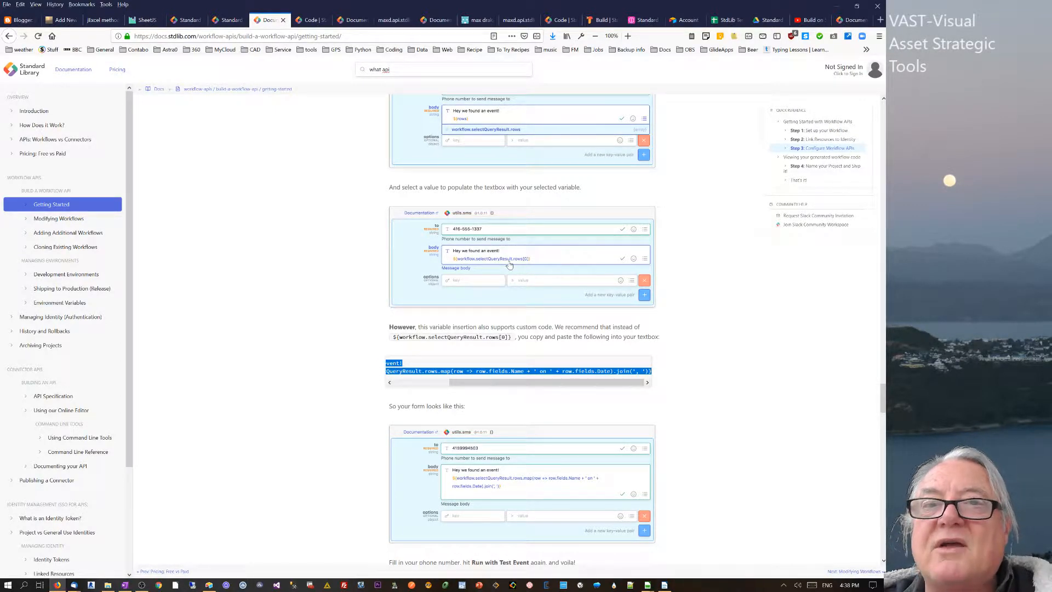
left_click(390, 19)
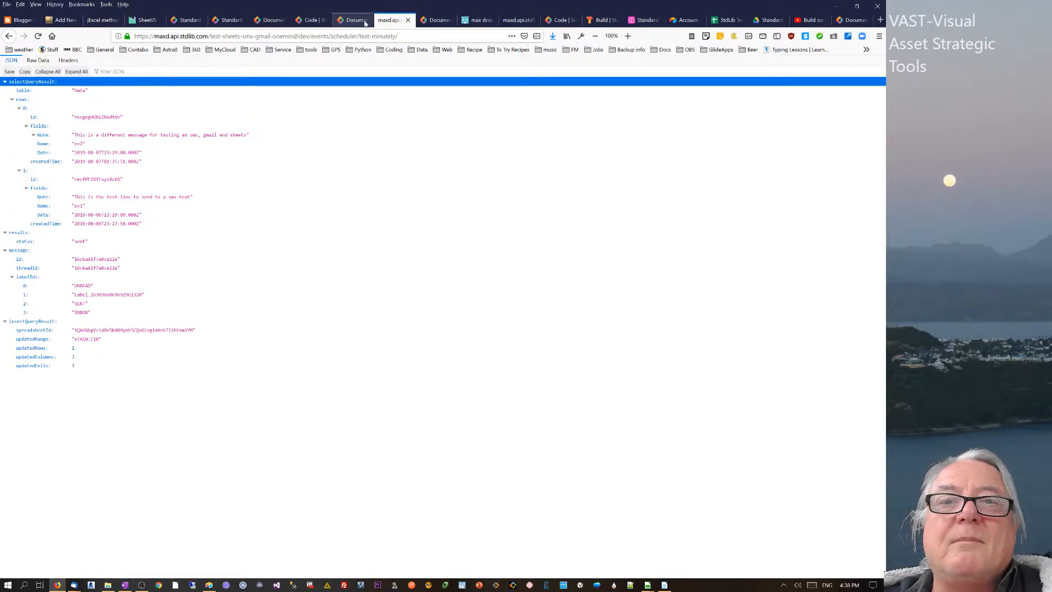
left_click(603, 20)
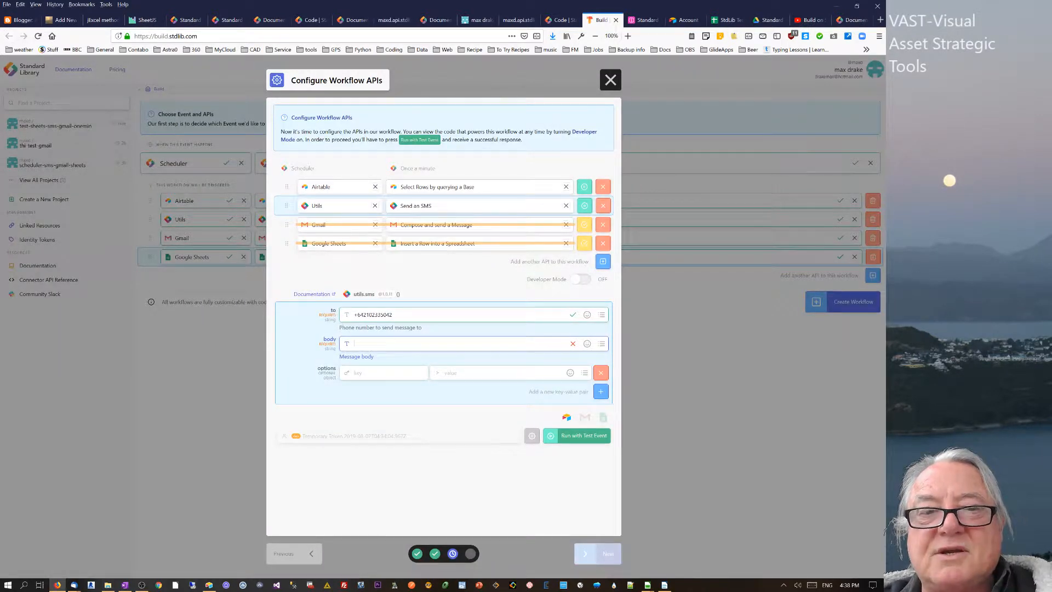
- Replace the SMS body with the pasted 'Hey we found an event!' rows.map template listing Name and Date
left_click(603, 345)
left_click(421, 403)
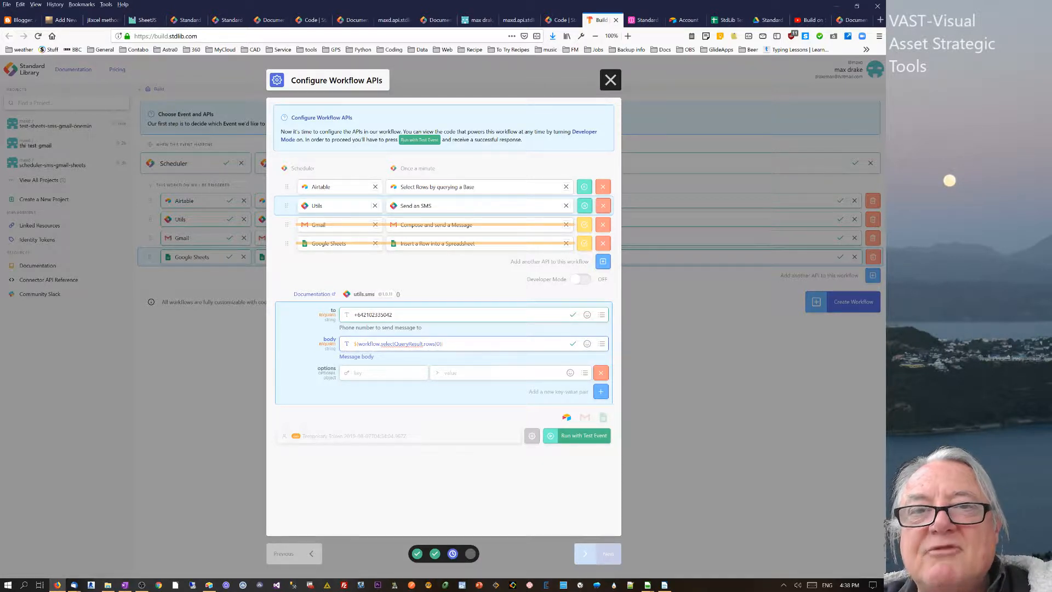
left_click(515, 20)
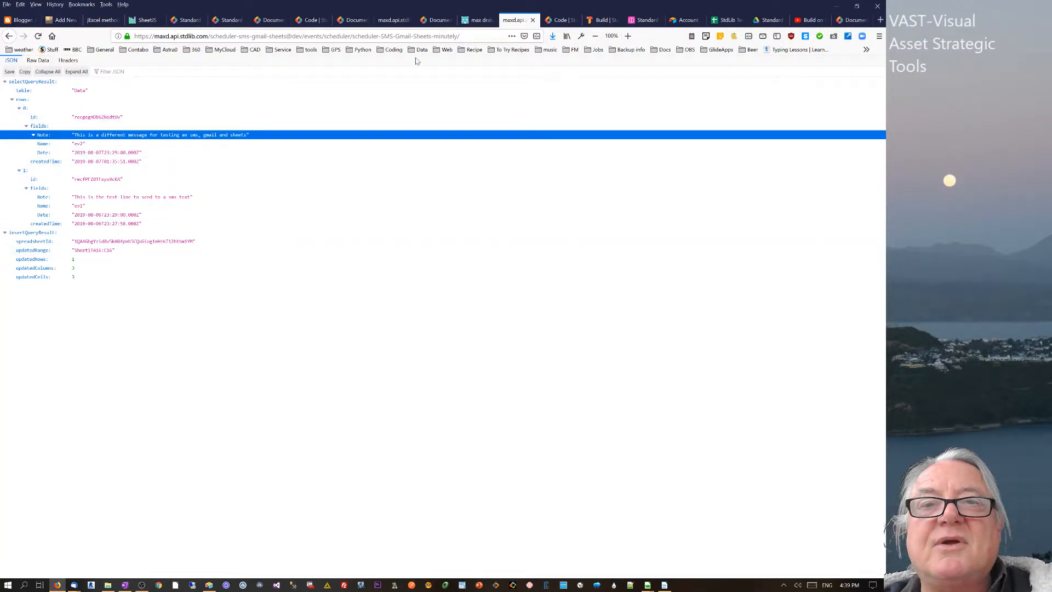
left_click(602, 20)
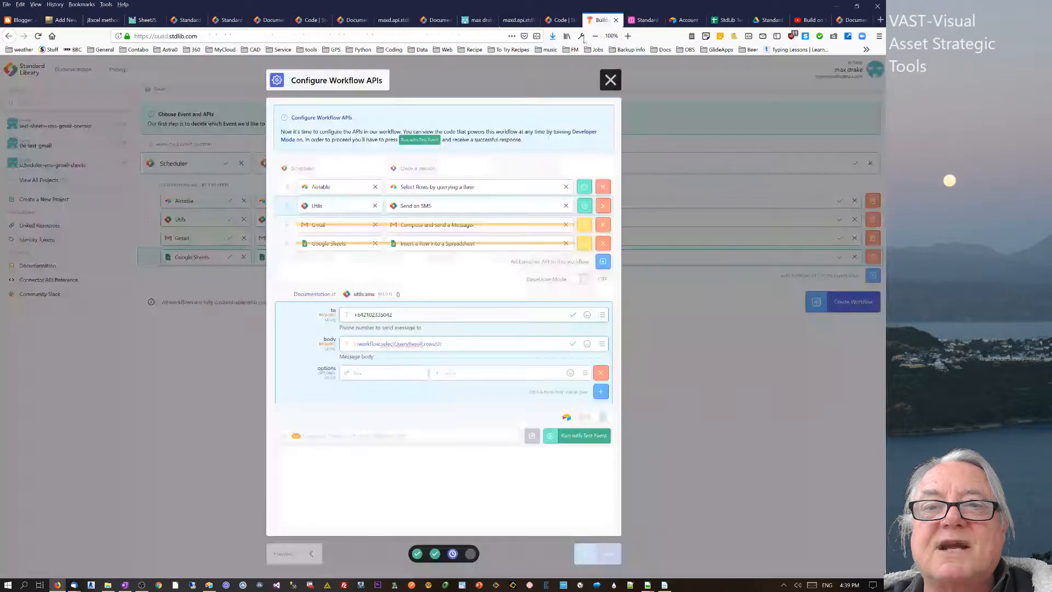
left_click_drag(443, 343, 354, 343)
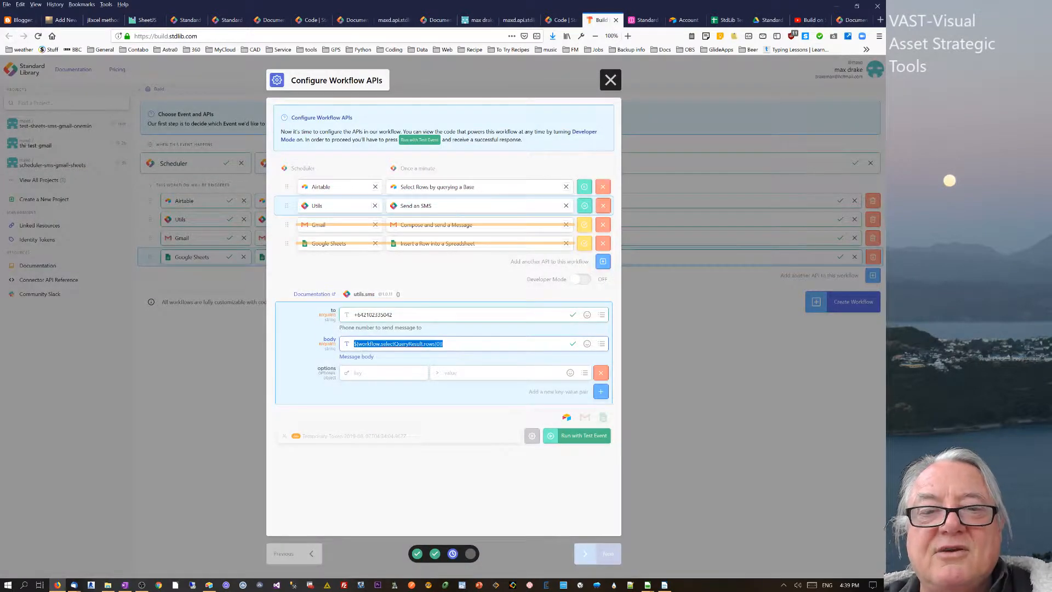
key("ctrl+v")
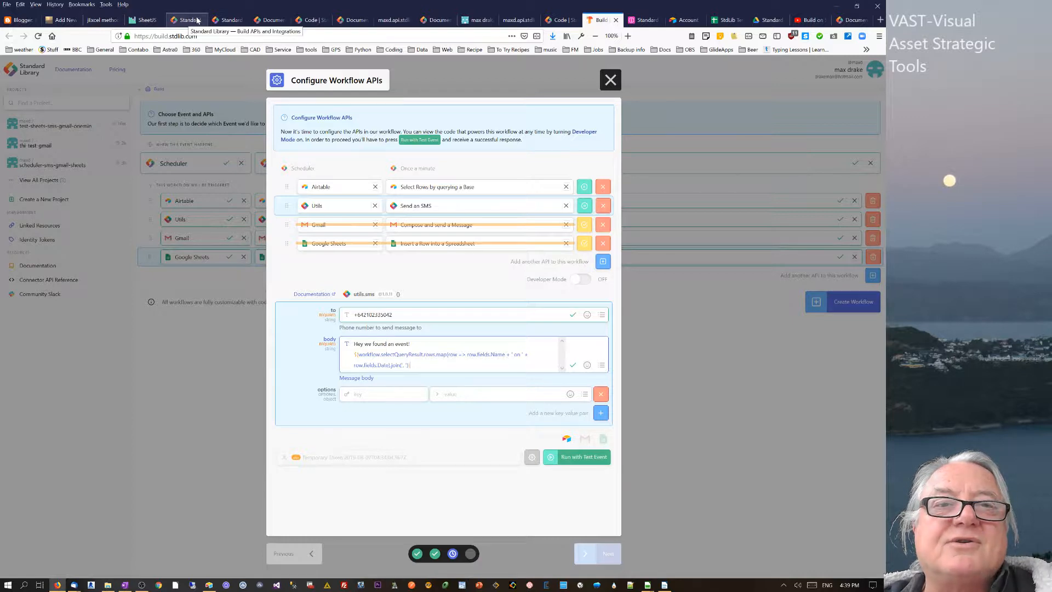
left_click(646, 21)
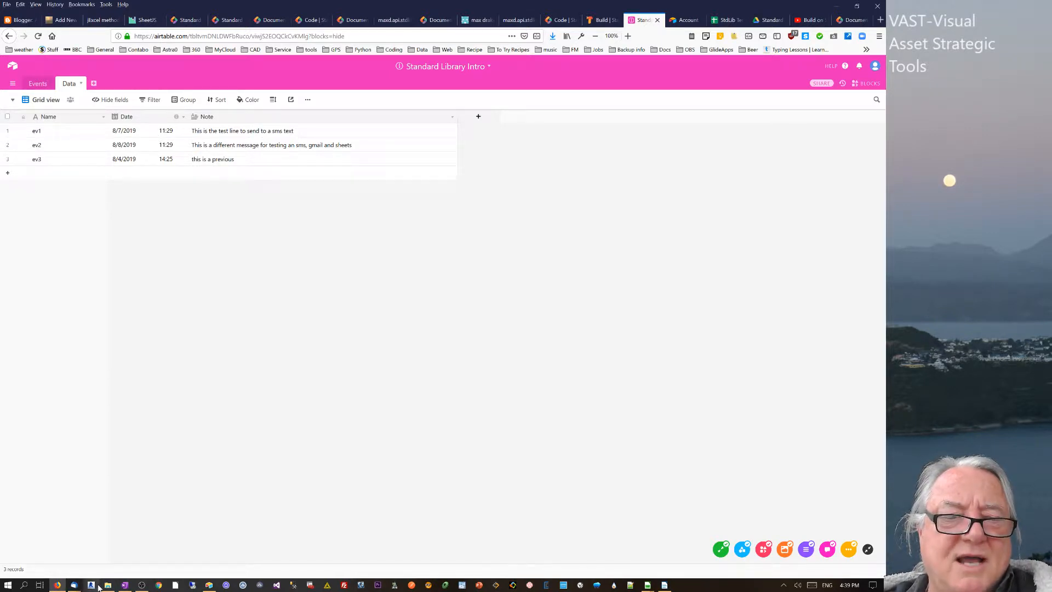
- In OneNote, select the first 'Hey we found an event!' template that includes row.fields.Note
left_click(123, 585)
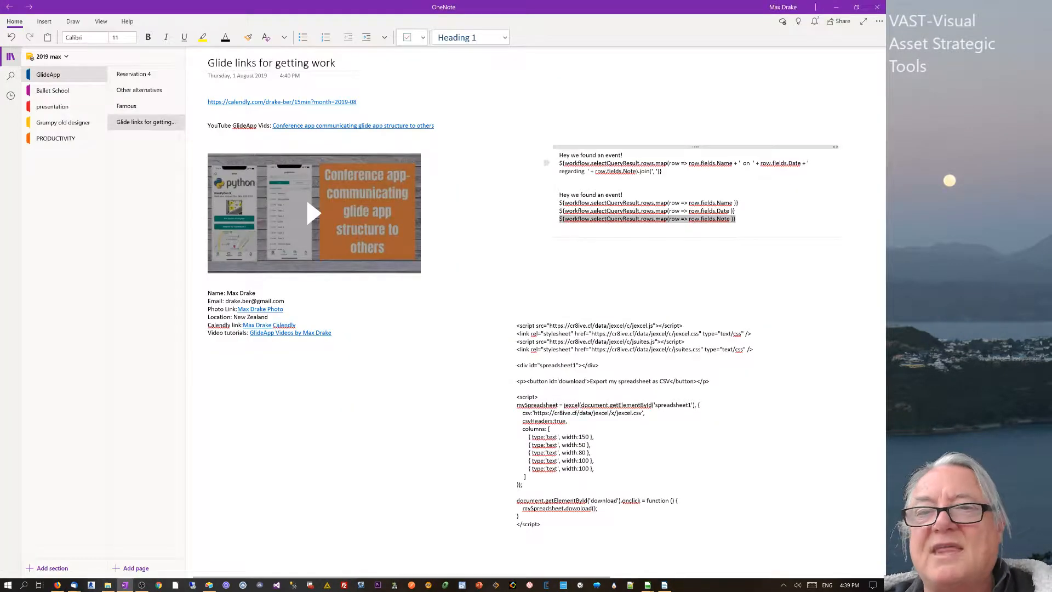
left_click(559, 164)
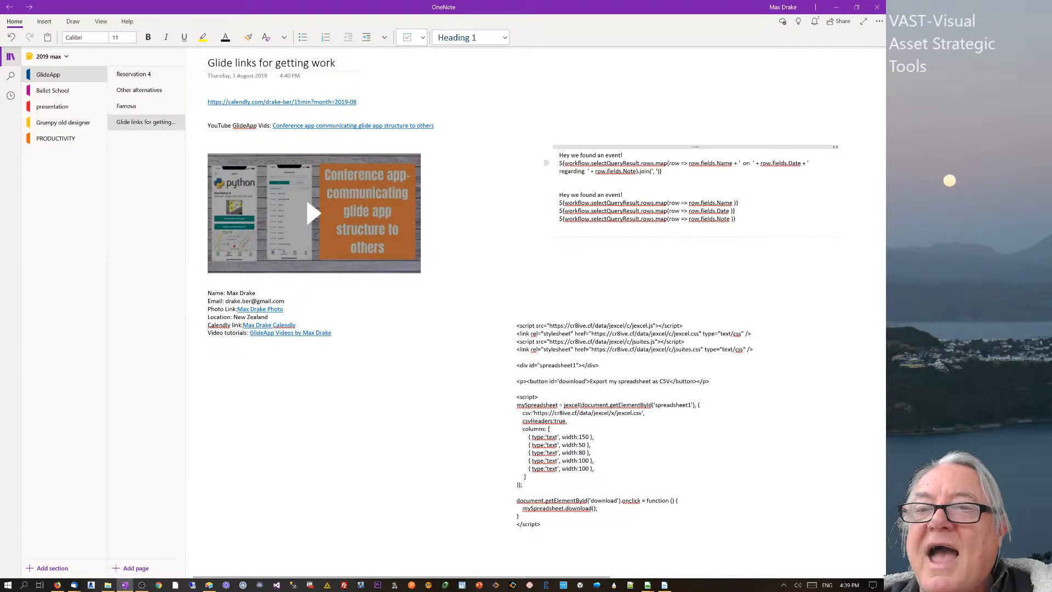
left_click(559, 178)
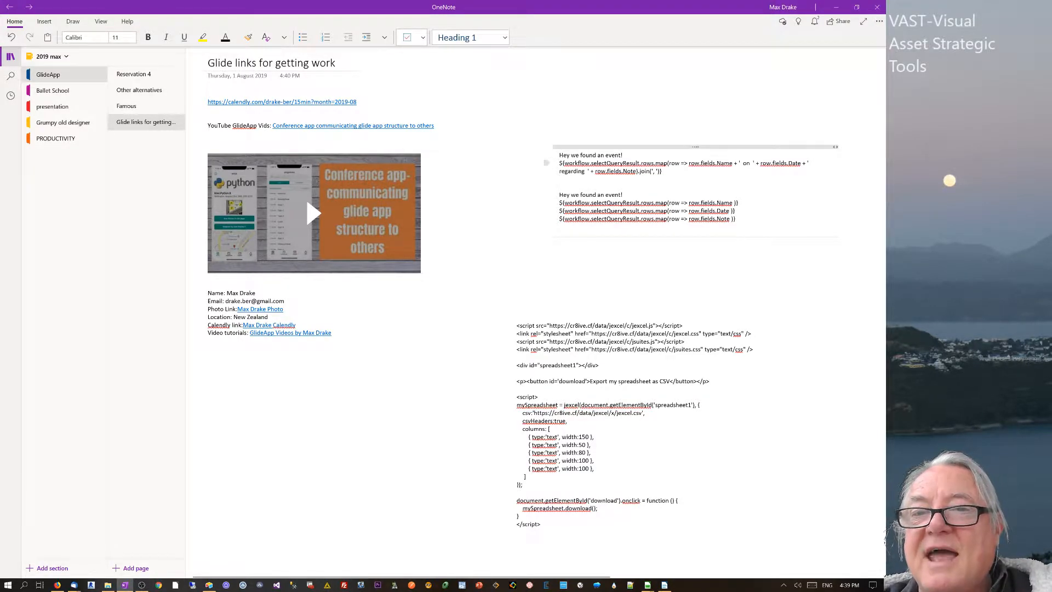
left_click_drag(662, 170, 558, 170)
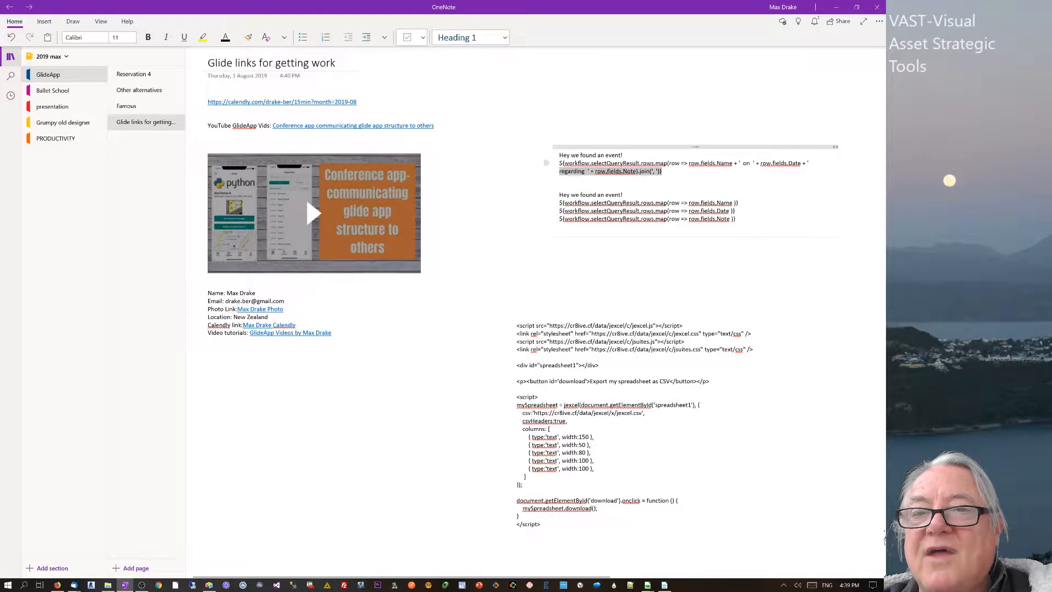
left_click(560, 171)
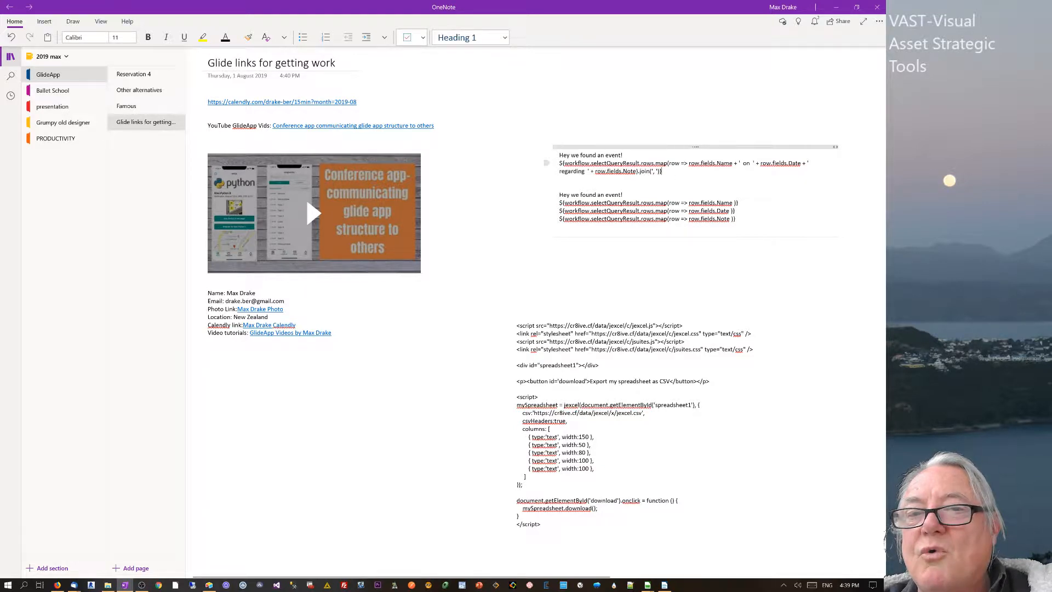
key("ctrl+a")
key("ctrl+a")
key("ctrl+a")
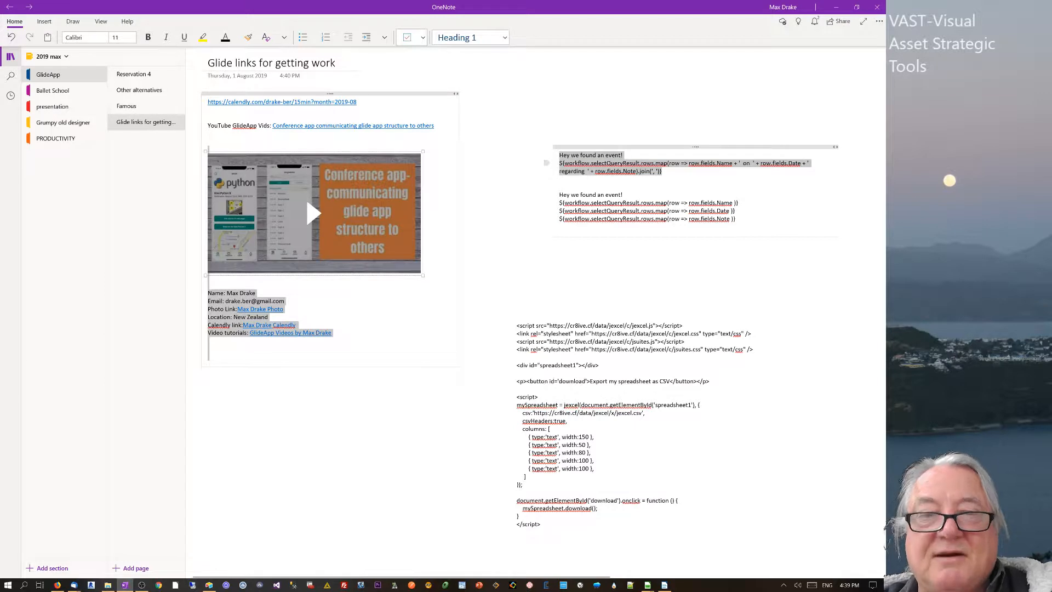
left_click(662, 172)
left_click_drag(663, 172, 560, 155)
key("ctrl+c")
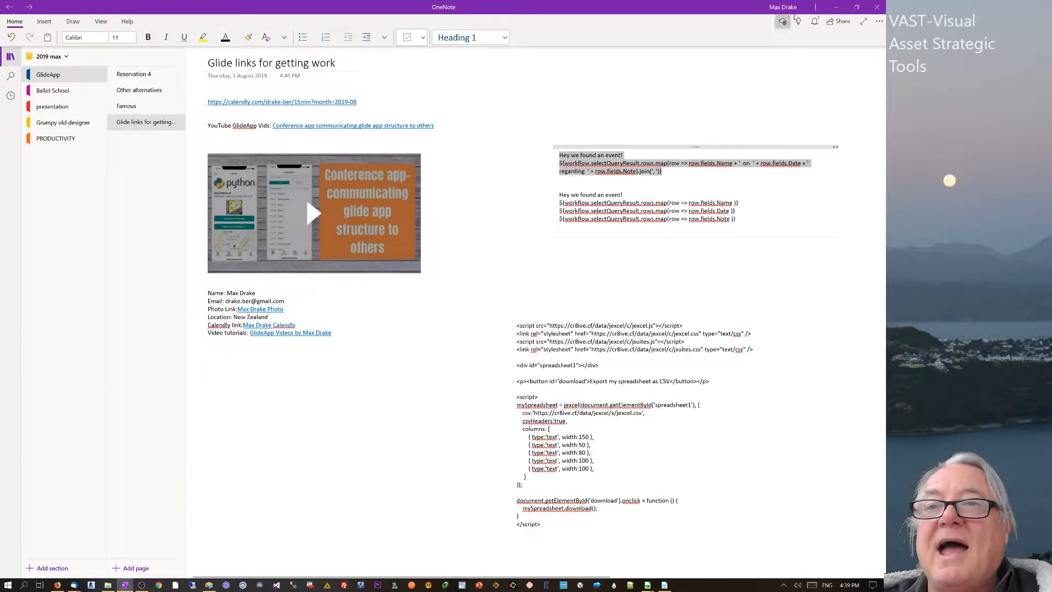
key("alt+Tab")
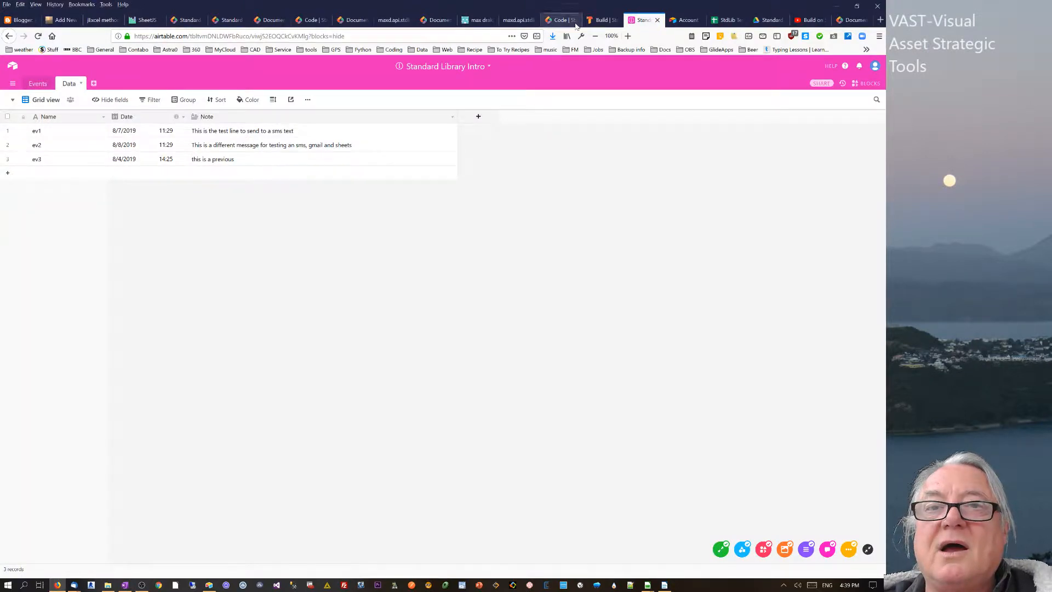
left_click(598, 21)
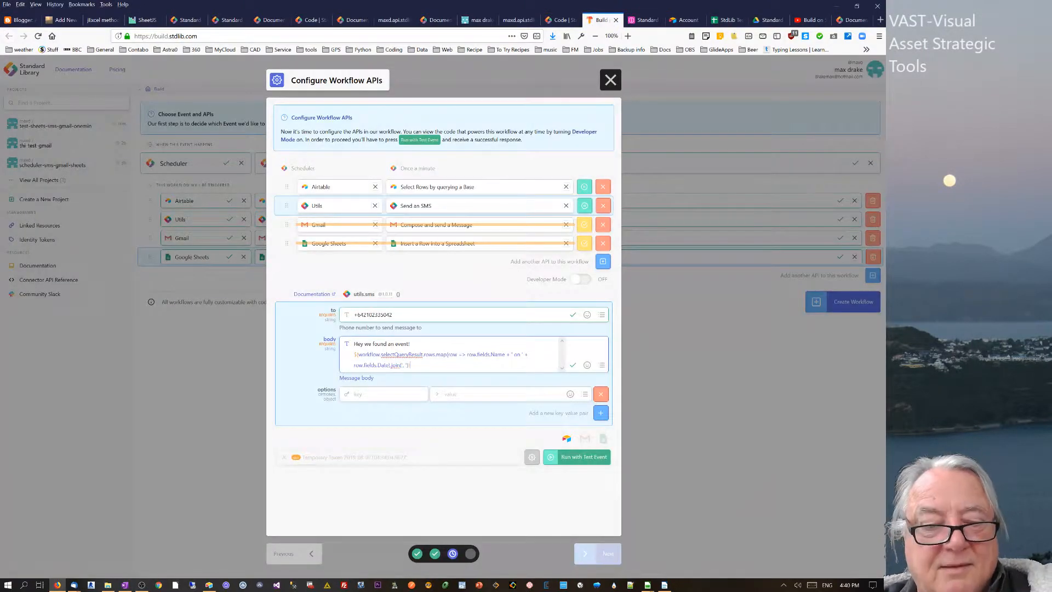
- Paste the Note-including template into the SMS body and run a test event
key("ctrl+a")
key("ctrl+v")
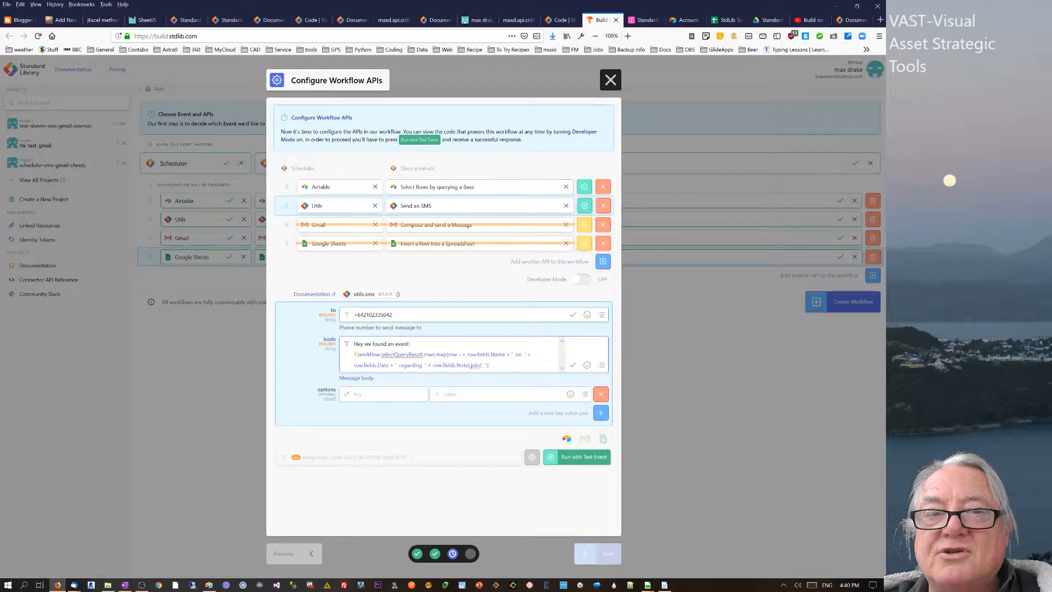
left_click(584, 188)
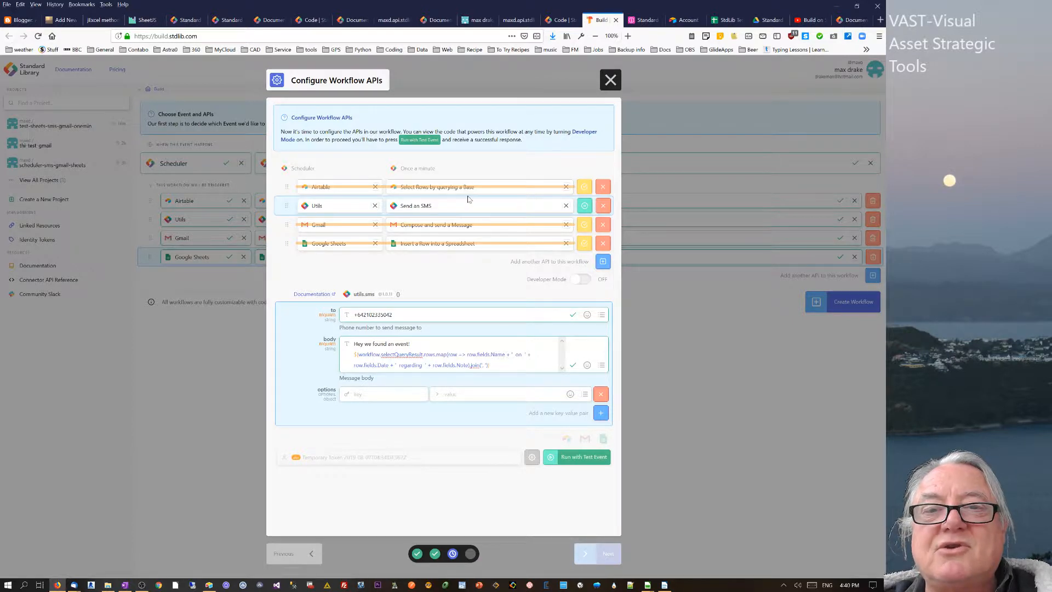
left_click(584, 188)
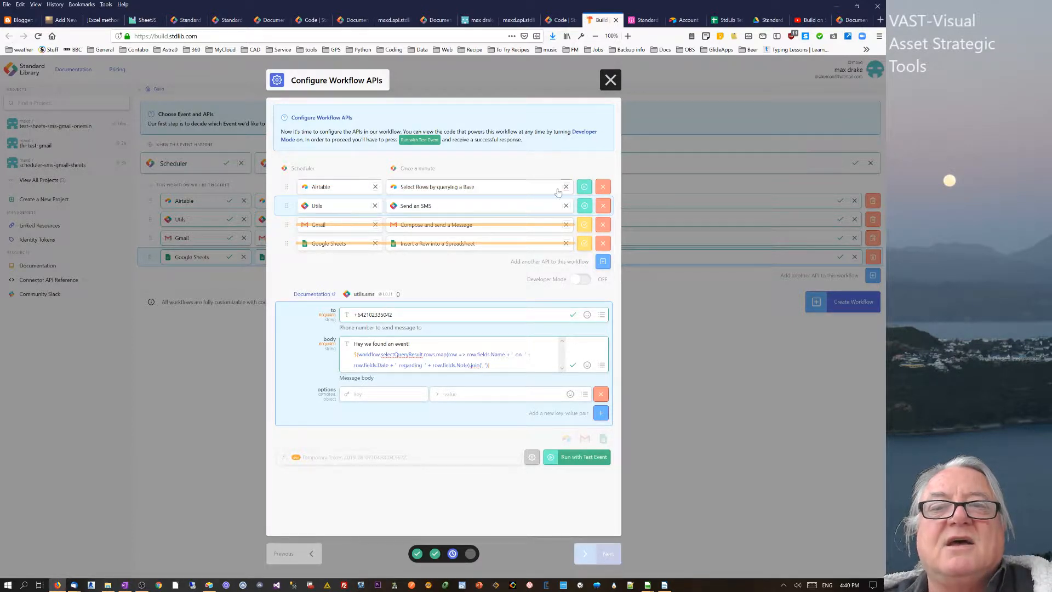
left_click(591, 459)
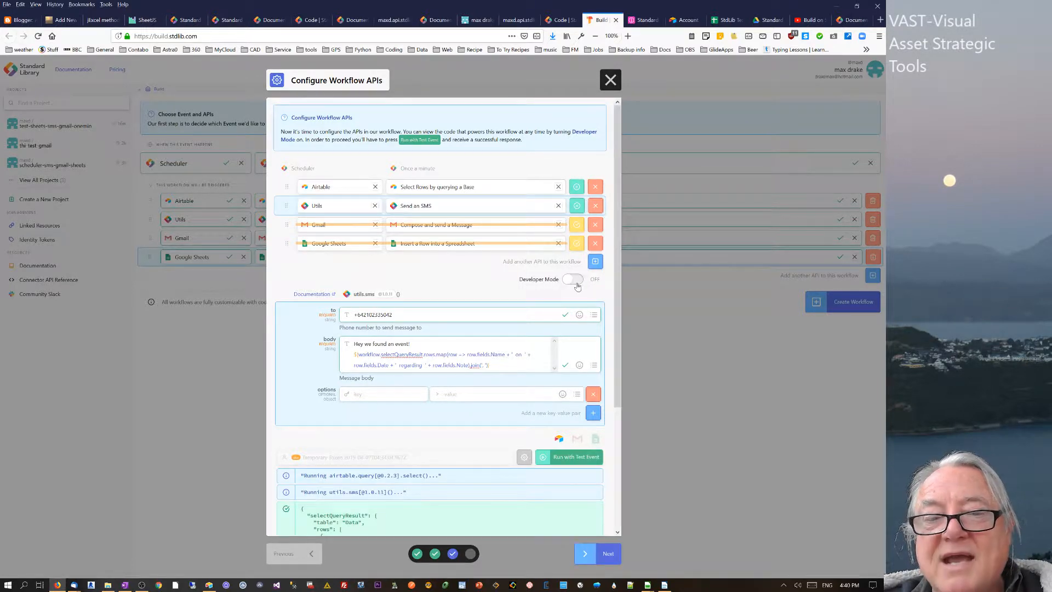
- Pause the Send an SMS step, resume the Gmail step, and show its message settings
left_click_drag(618, 269, 617, 392)
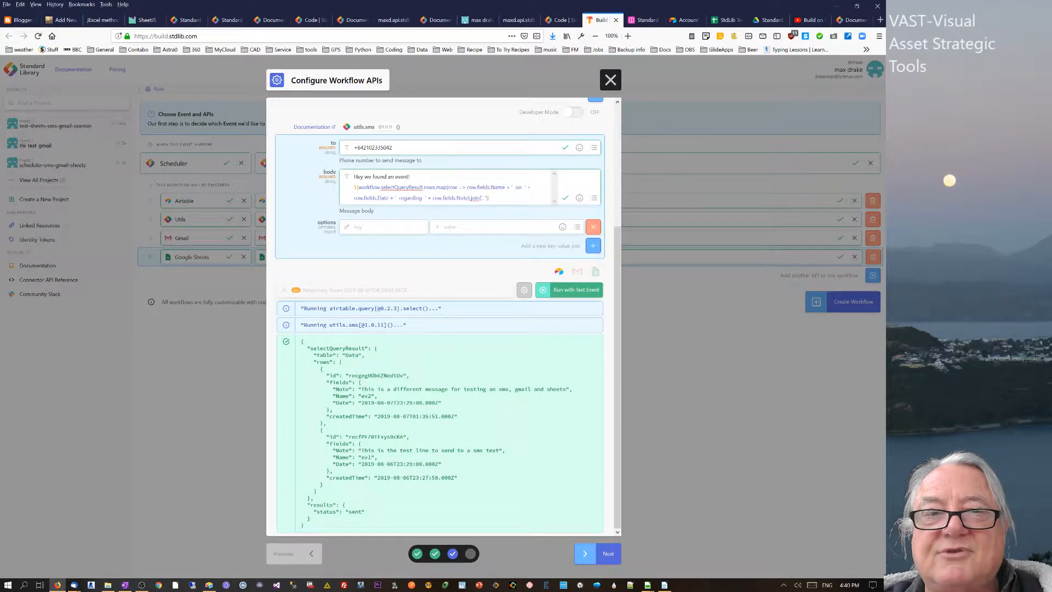
left_click_drag(619, 262, 623, 143)
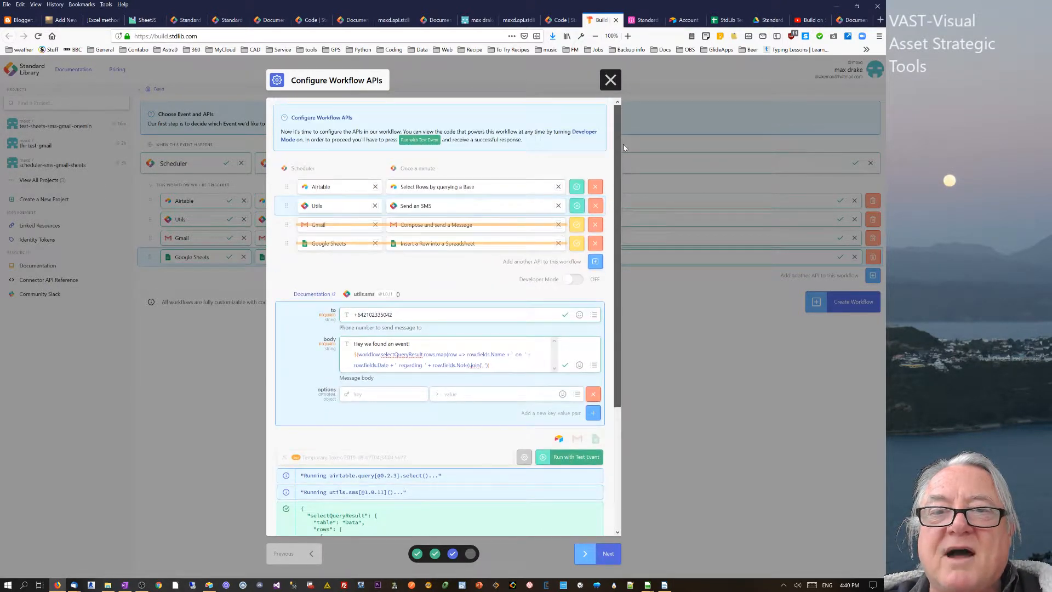
left_click(578, 206)
left_click(584, 225)
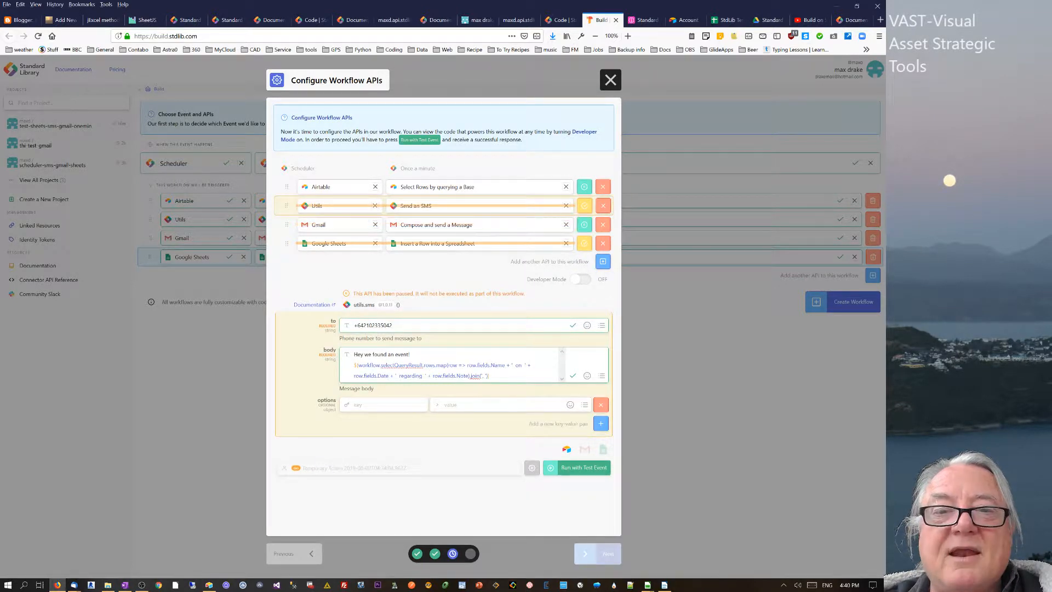
left_click(286, 226)
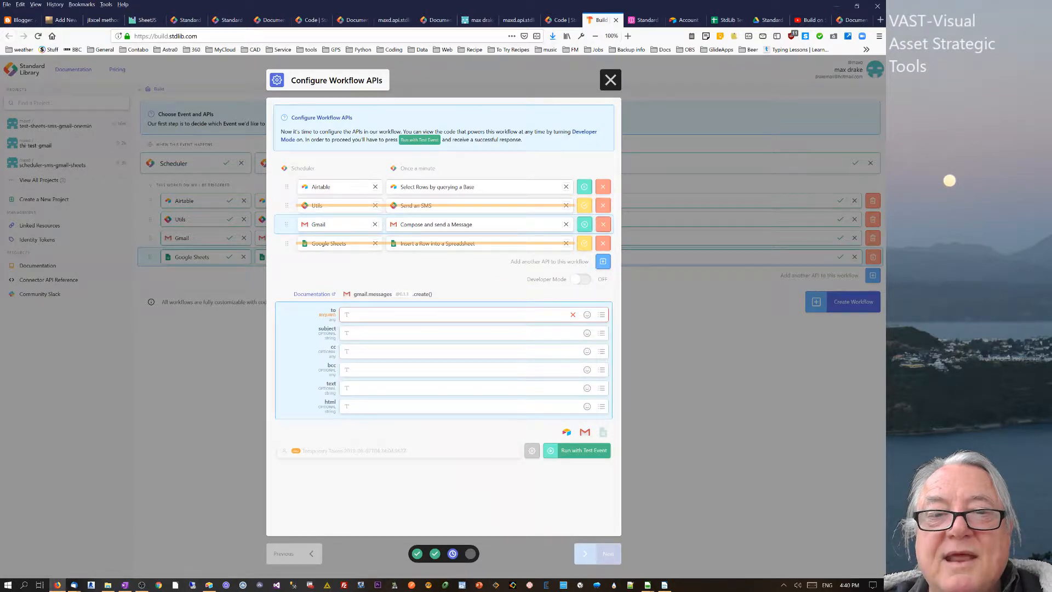
- Fill the Gmail step with the recipient address, subject 'test airtable' and the found-event message
key("ctrl+v")
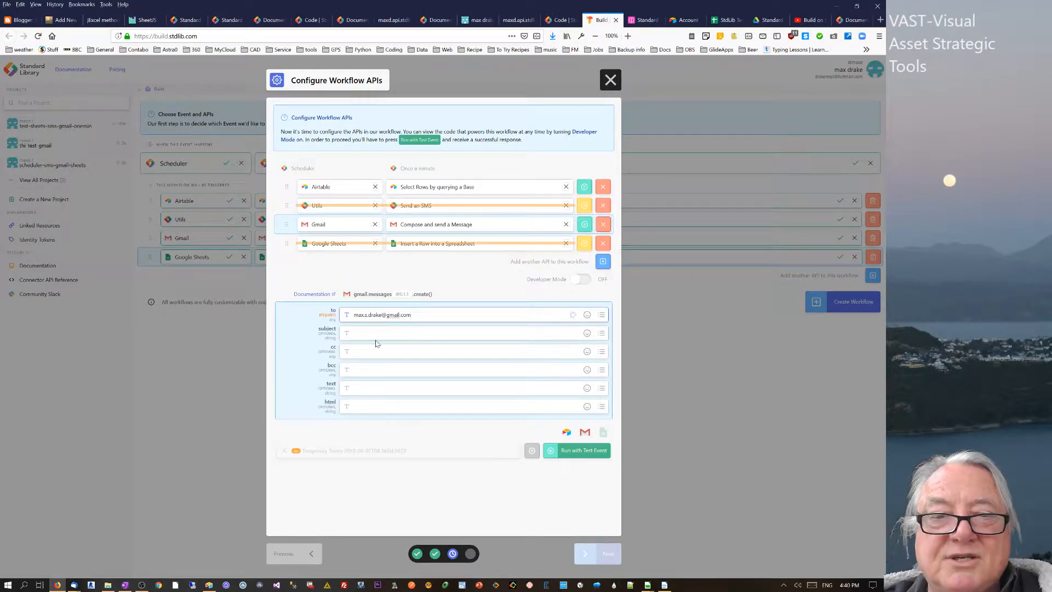
key("Tab")
type("te")
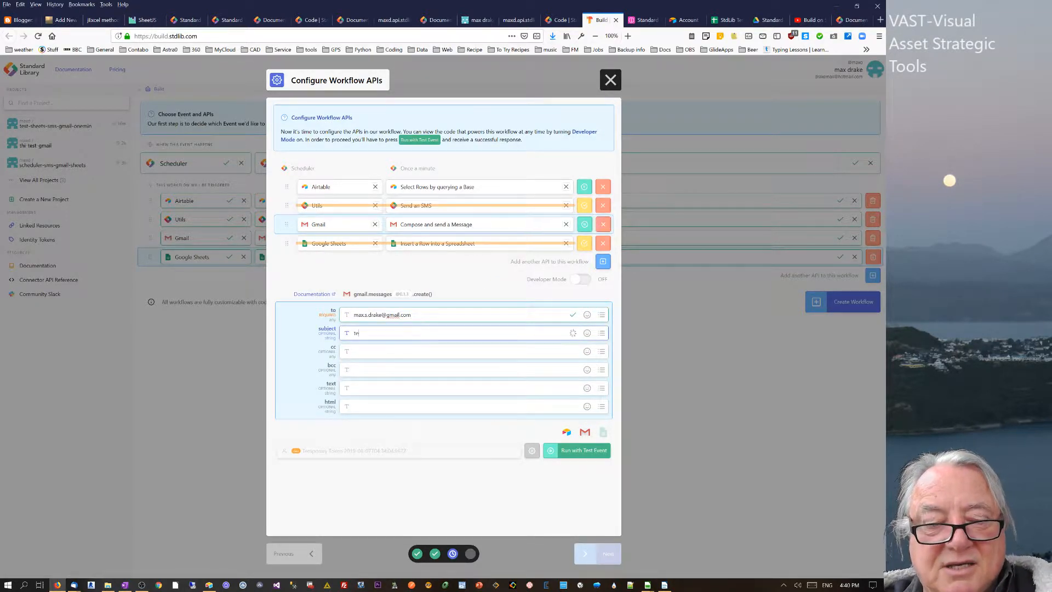
type("st a")
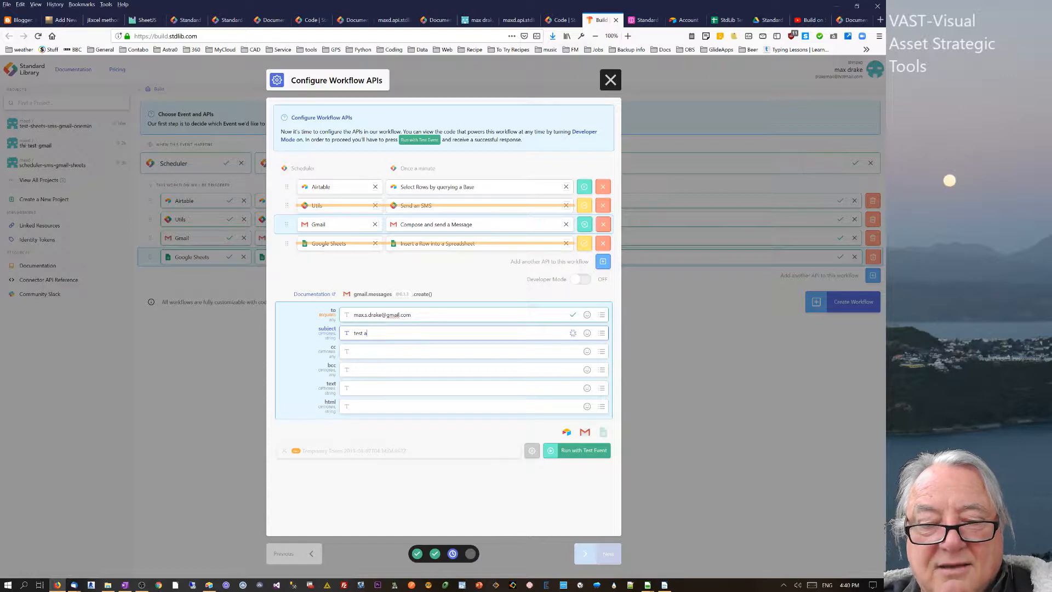
type("irtable")
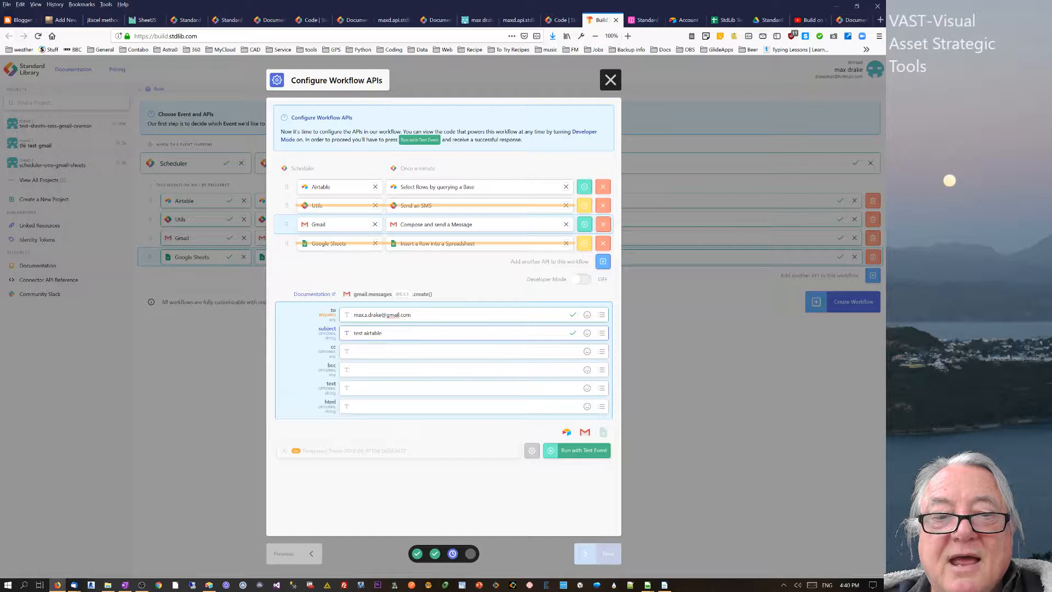
left_click(416, 388)
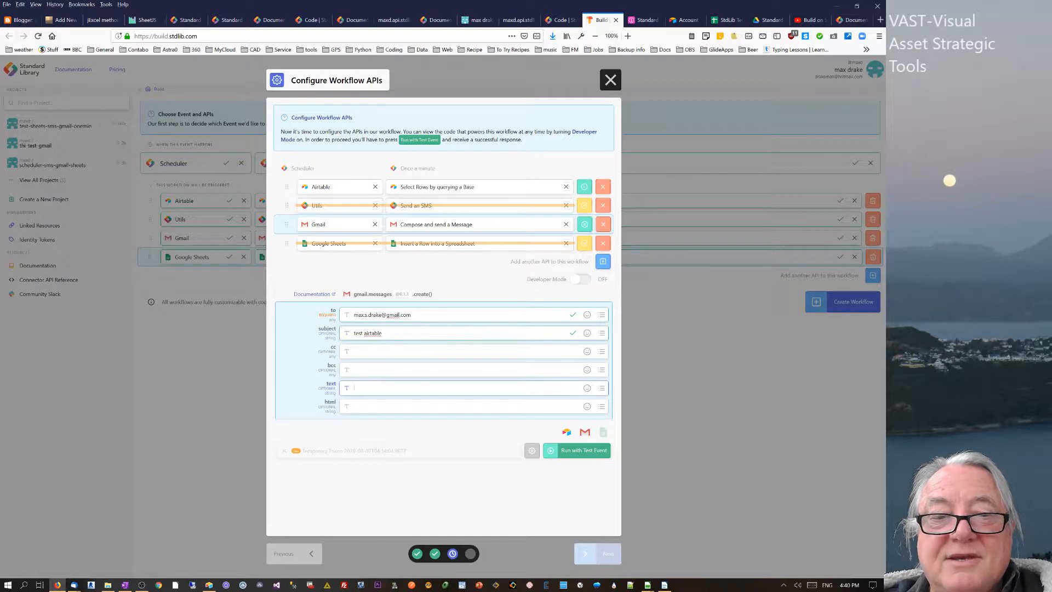
key("ctrl+v")
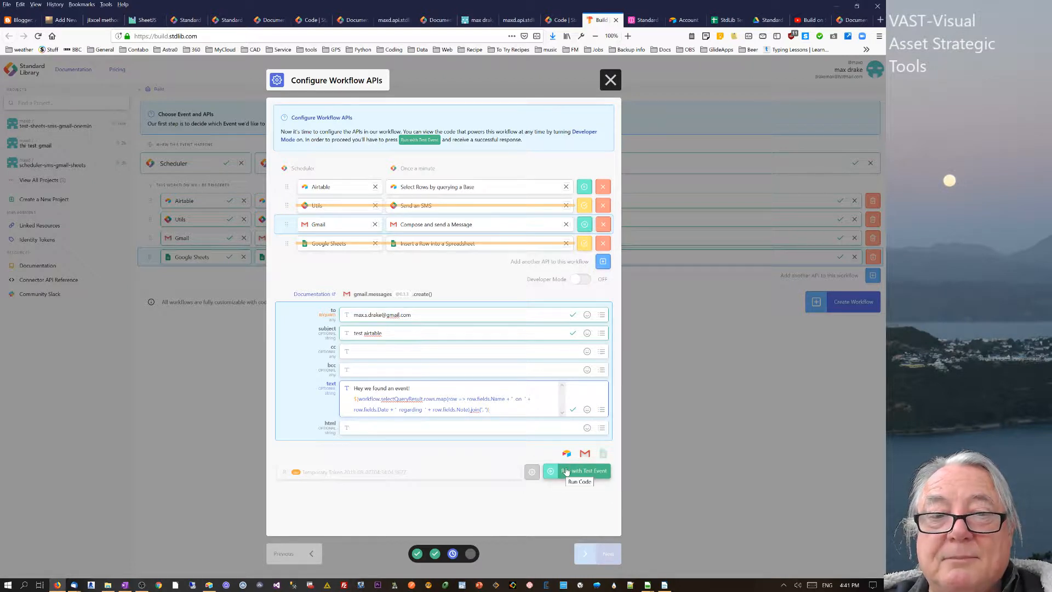
- Test-run the workflow and review the SENT message in the JSON output
left_click(566, 471)
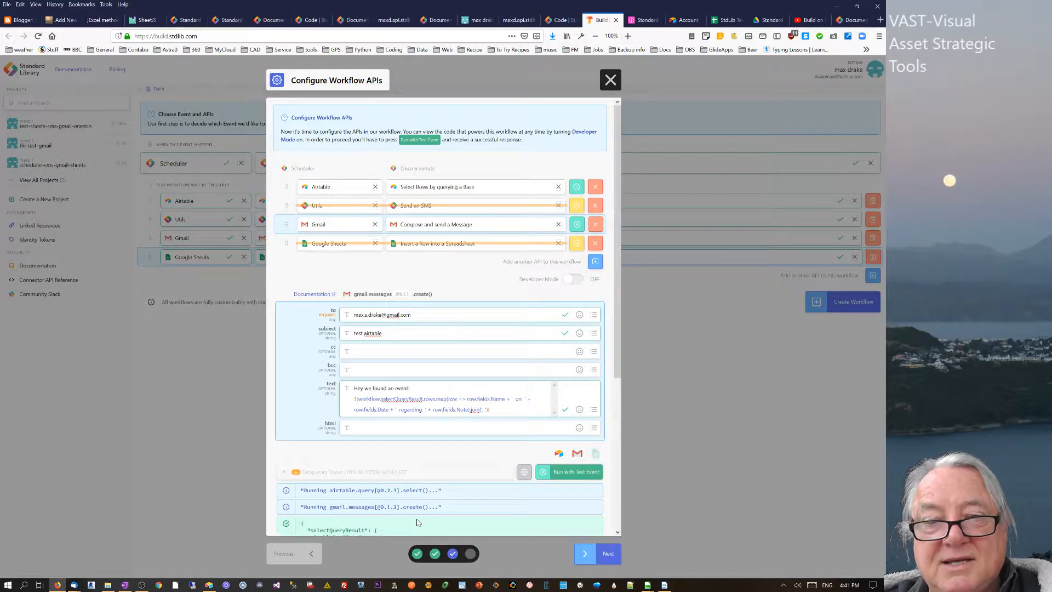
scroll(627, 475, "down", 5)
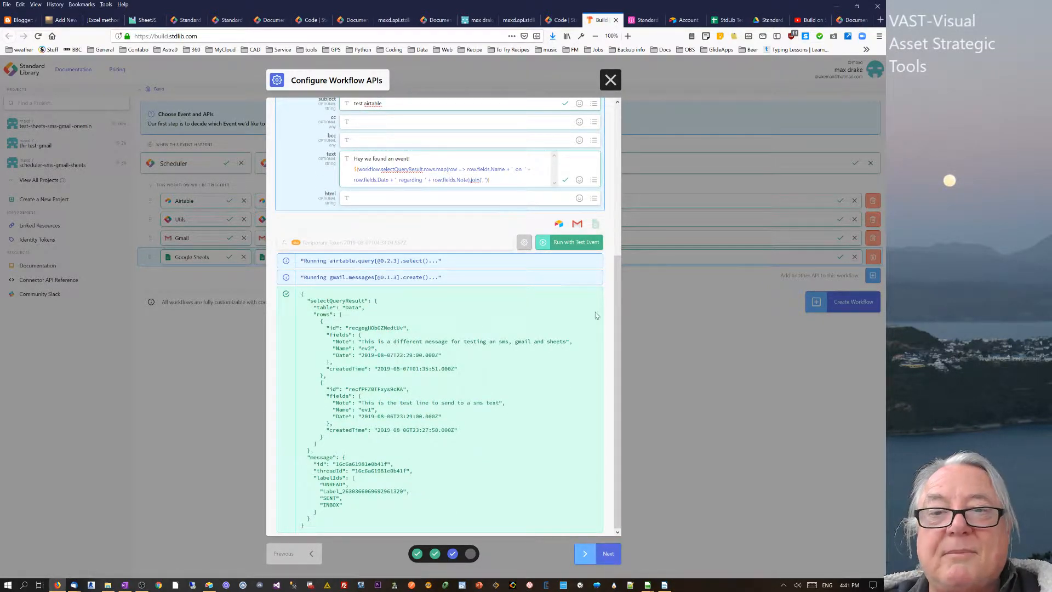
left_click_drag(619, 296, 626, 165)
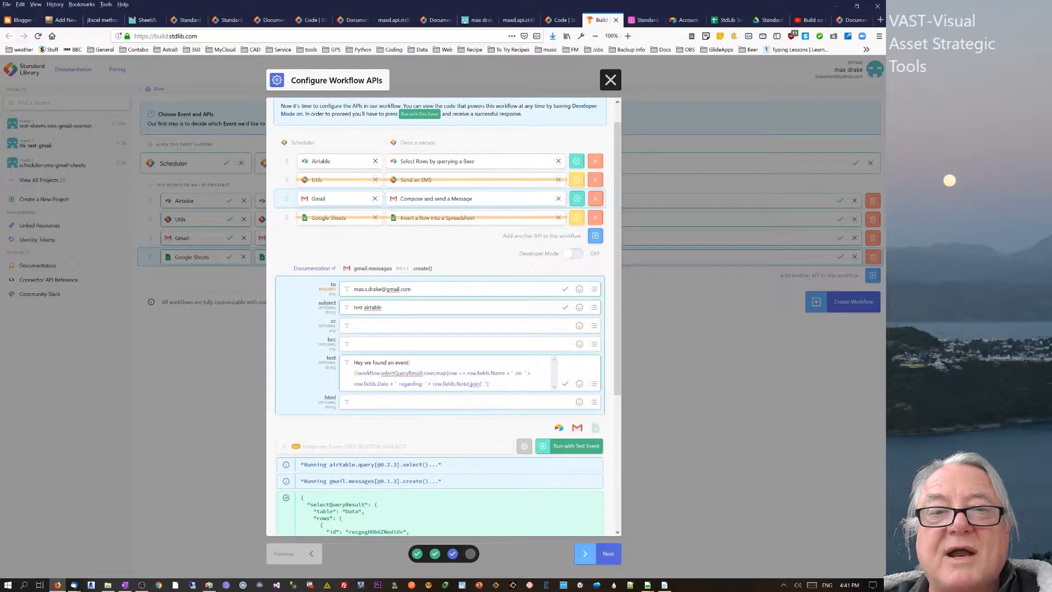
- Pause the Gmail step, resume the Google Sheets insert step and show its insert settings
left_click(576, 198)
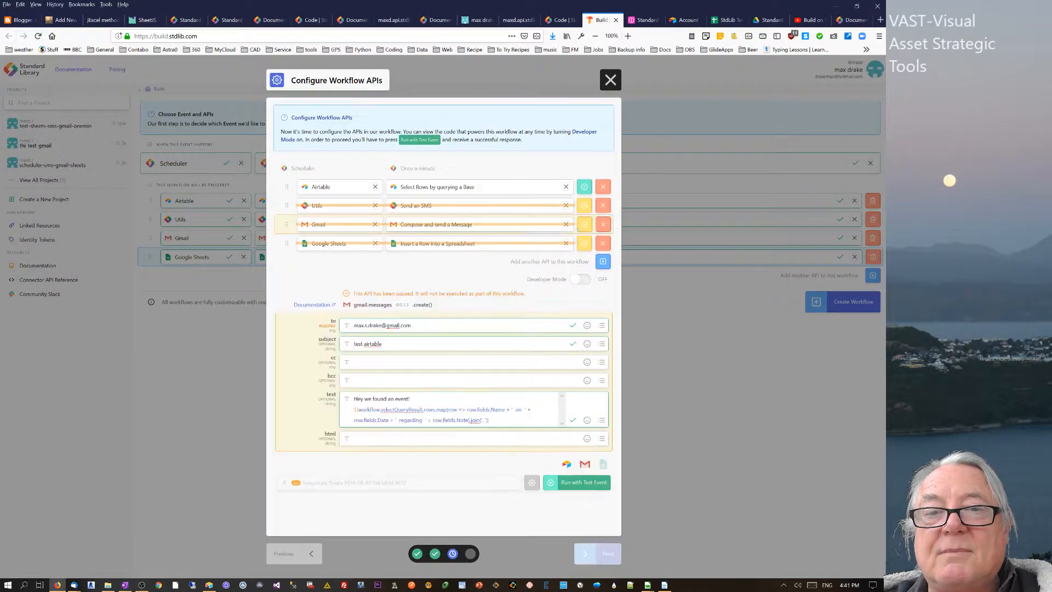
left_click(584, 243)
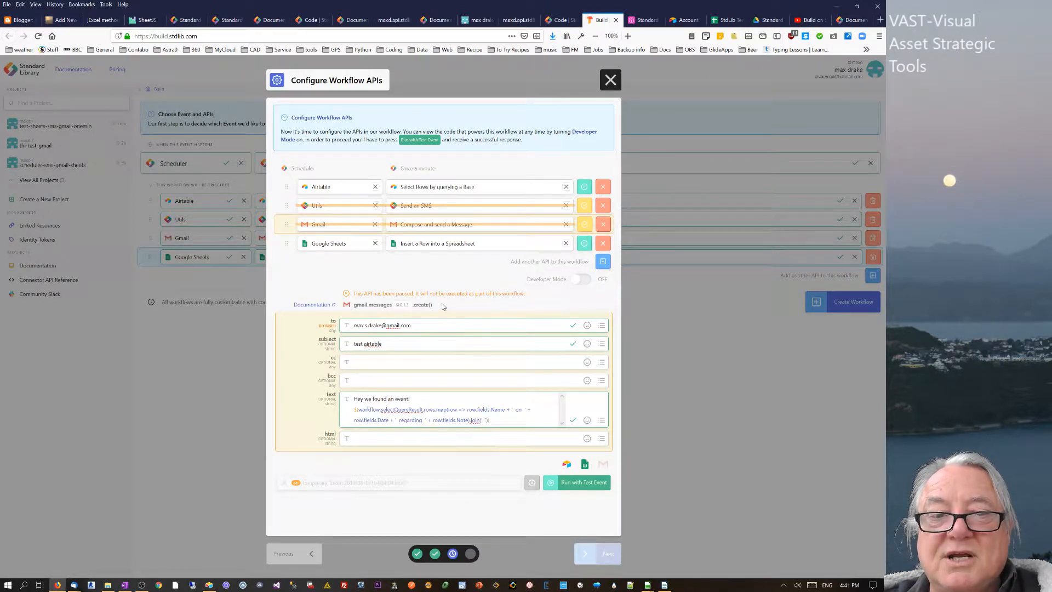
left_click(288, 247)
right_click(288, 247)
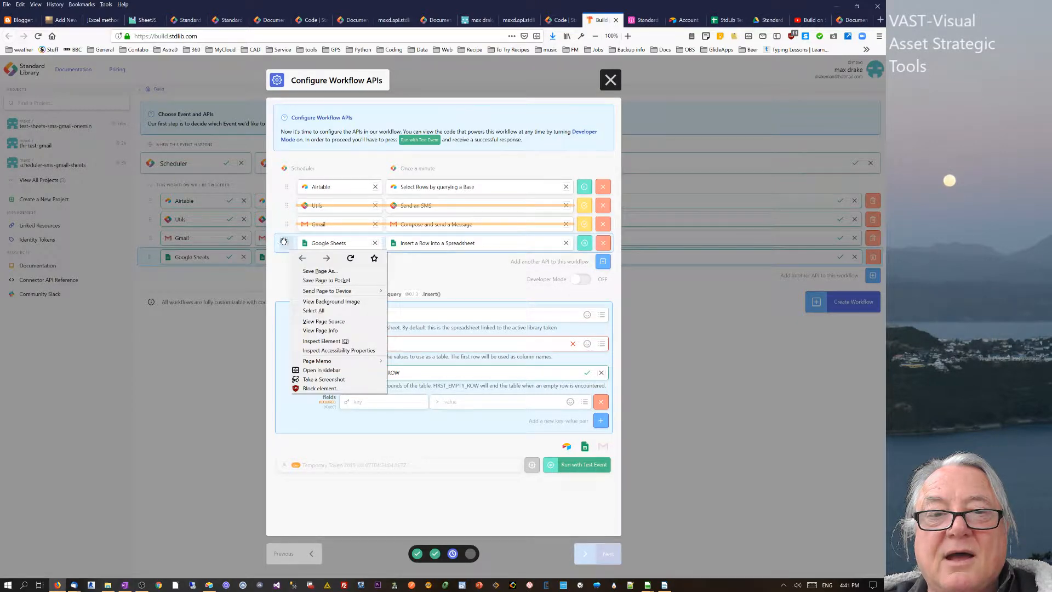
key("Escape")
- Start the spreadsheetId field and select the StdLib Test spreadsheet's ID in its page address
left_click(362, 315)
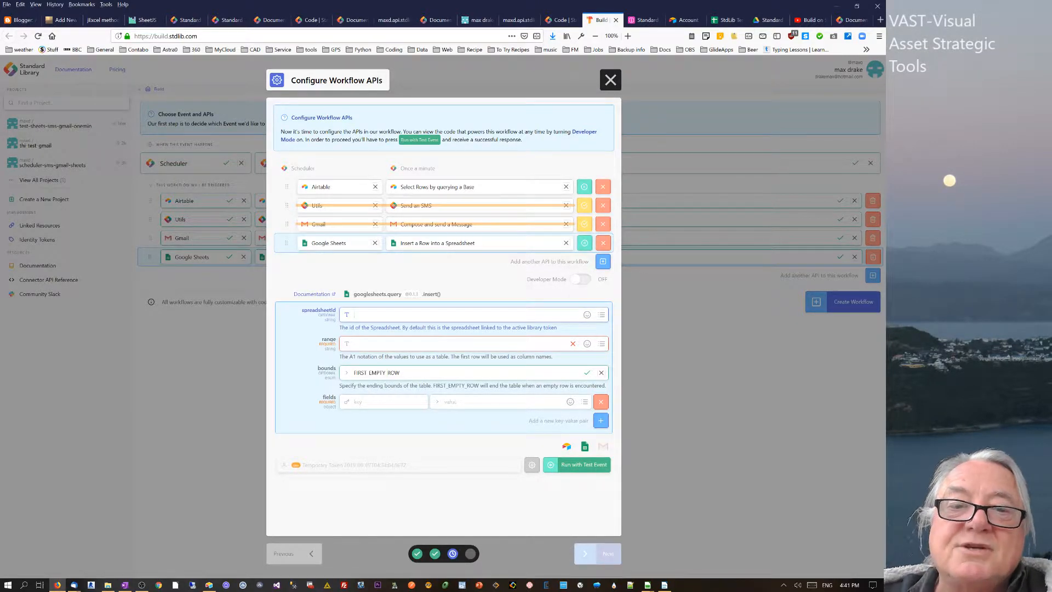
left_click(721, 20)
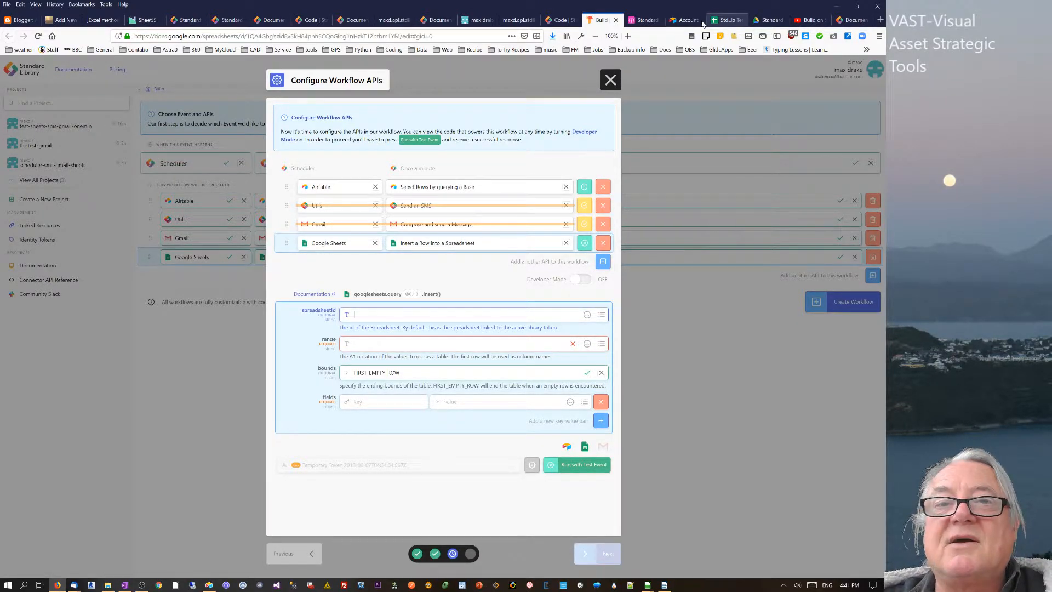
left_click_drag(399, 36, 247, 36)
key("ctrl+c")
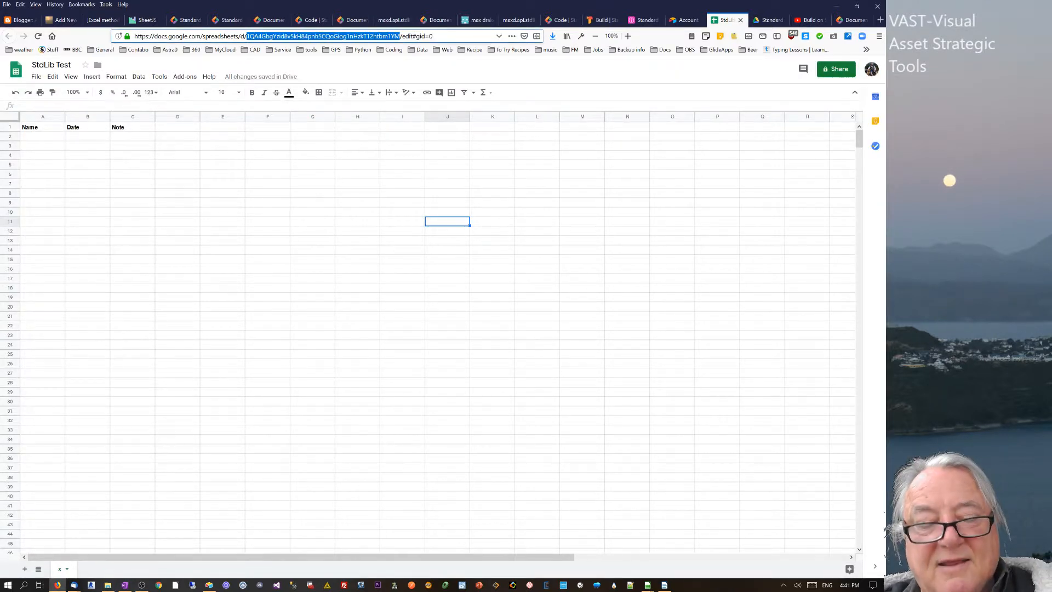
- Paste the StdLib Test spreadsheet ID into the Google Sheets step and rename sheet x to 'z'
left_click(602, 20)
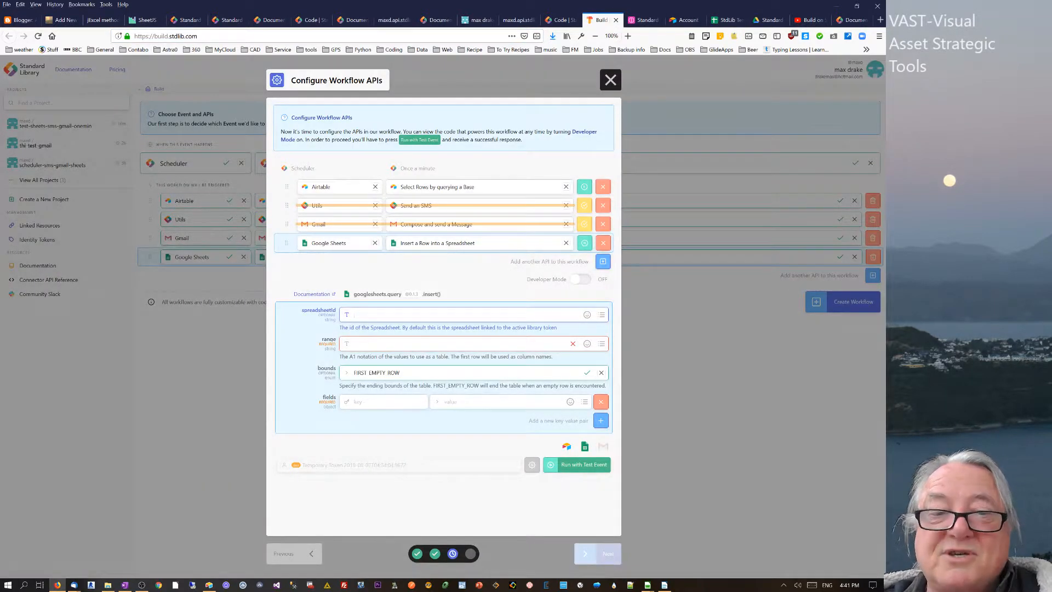
key("ctrl+v")
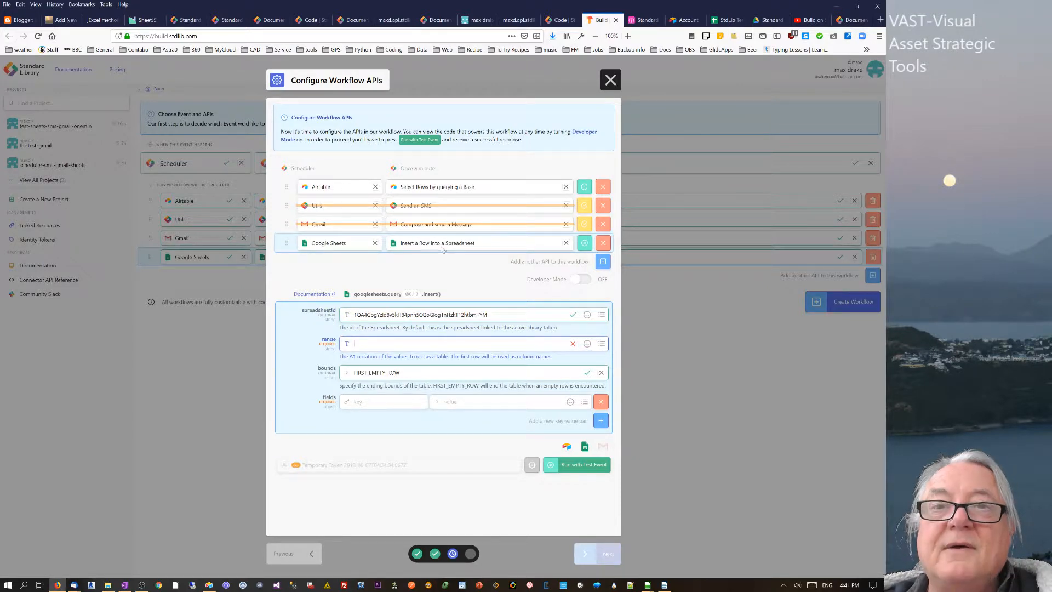
left_click(726, 19)
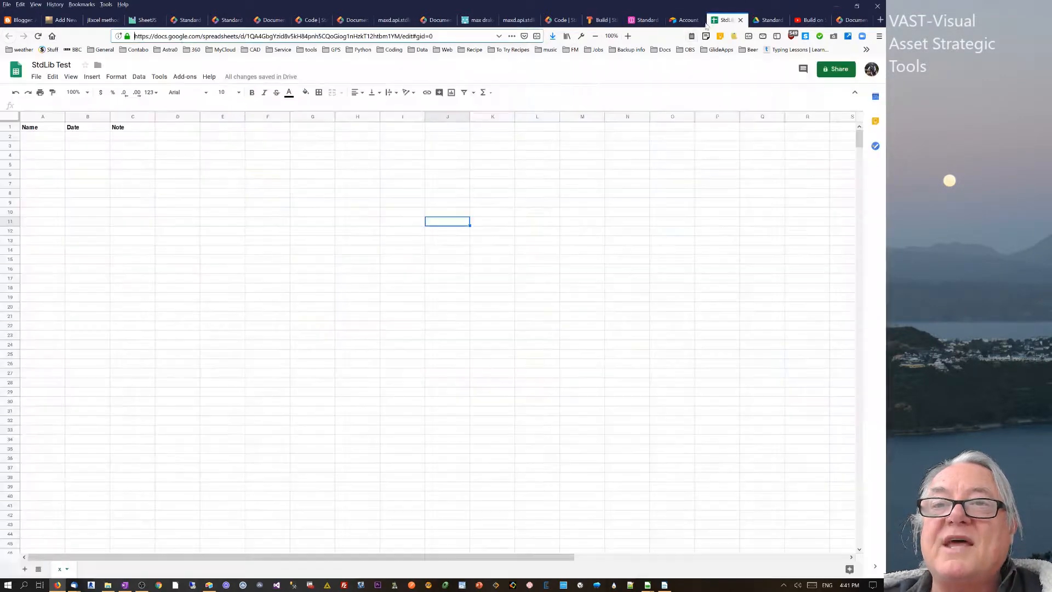
double_click(62, 568)
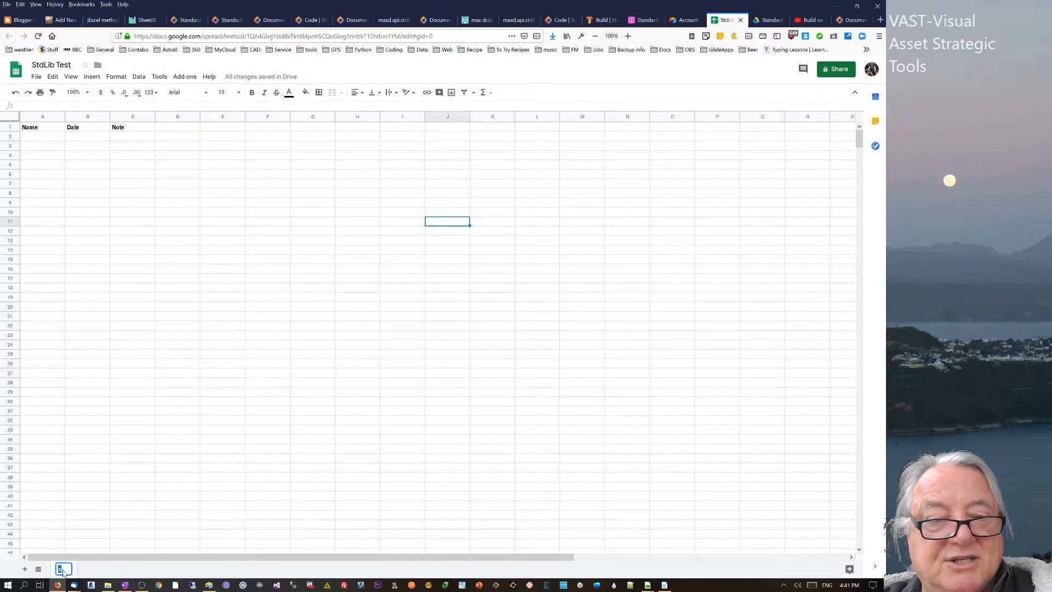
type("z")
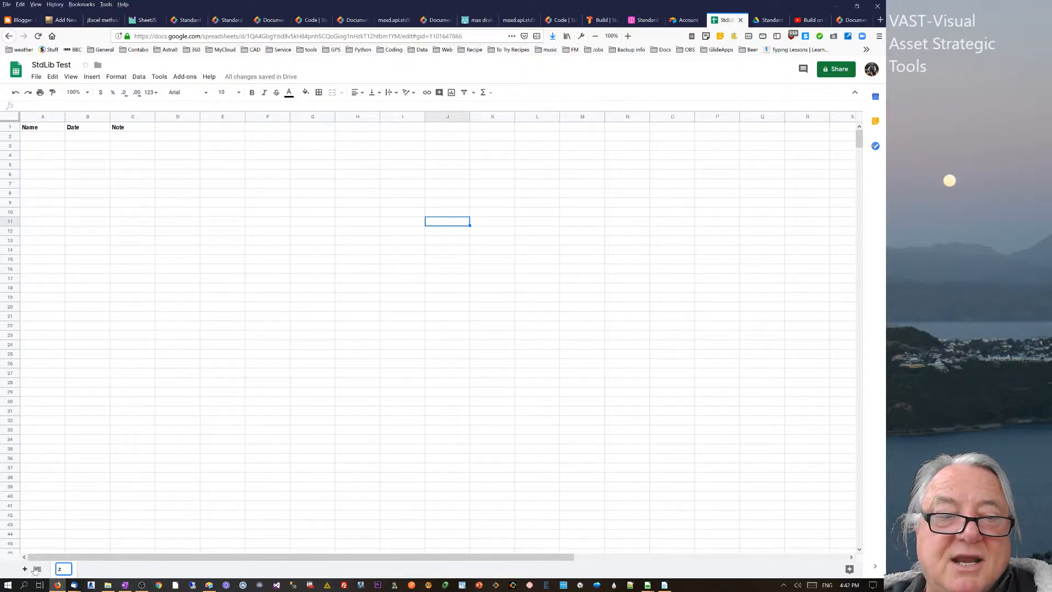
- Add an empty Sheet2 to StdLib Test, then go back to the Build workflow configuration
left_click(25, 568)
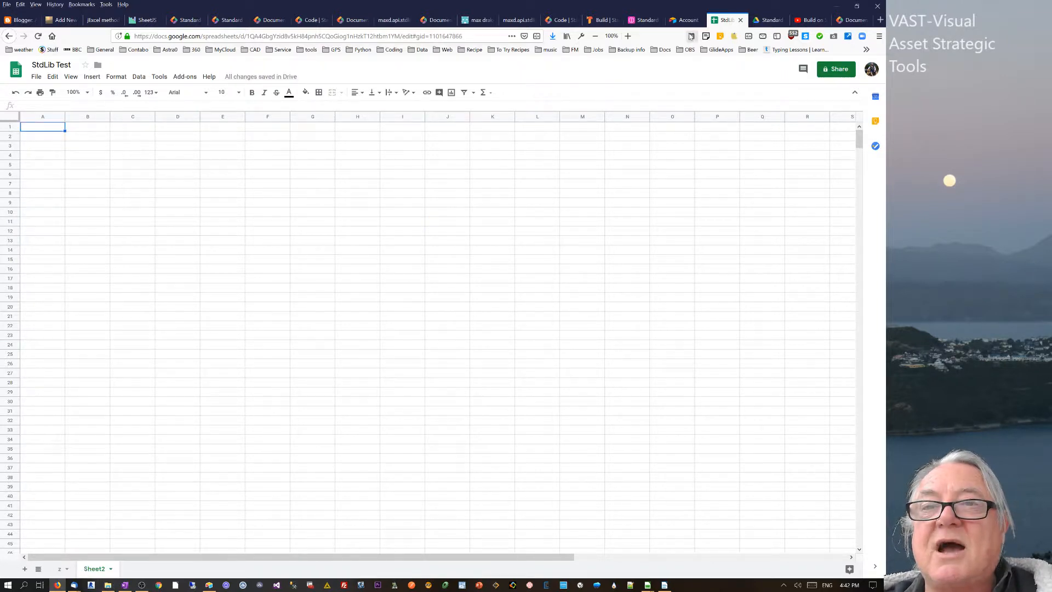
left_click(601, 19)
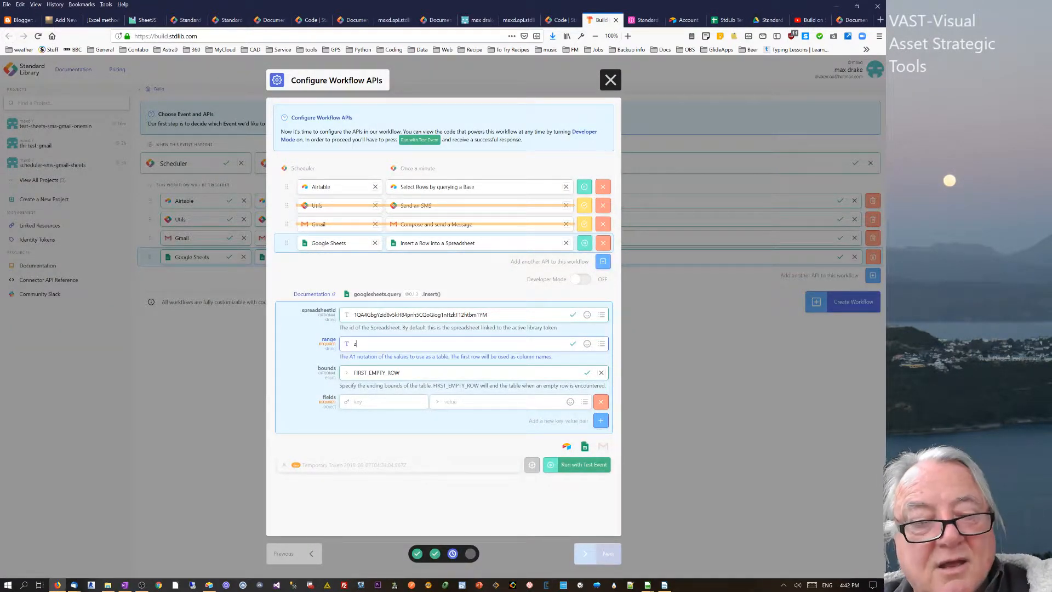
- Enter the range z!A1:c in the Google Sheets step's range field
type("1")
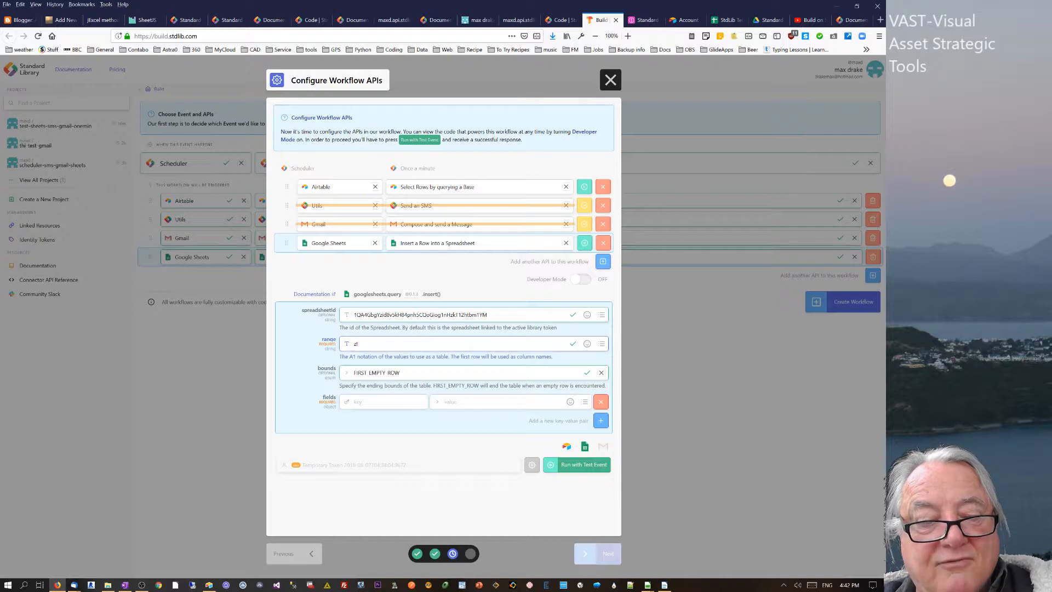
type("A1")
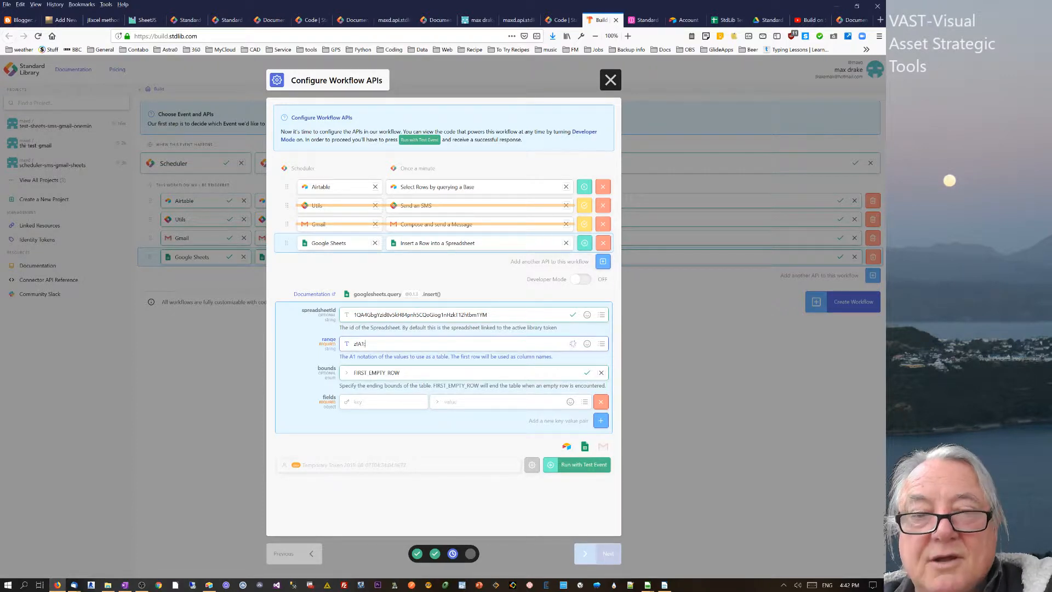
type(":c")
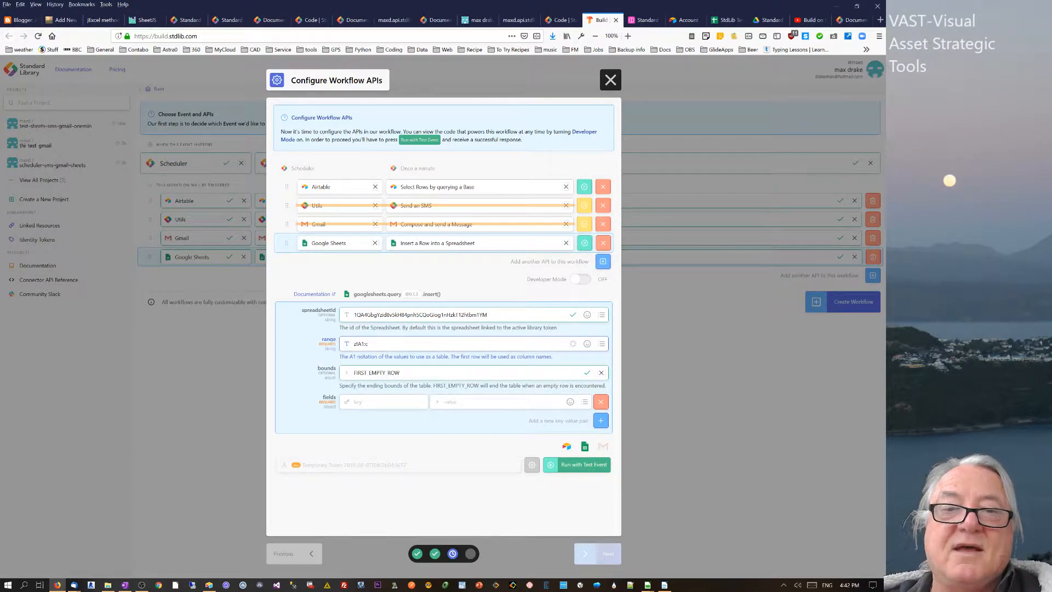
left_click(724, 20)
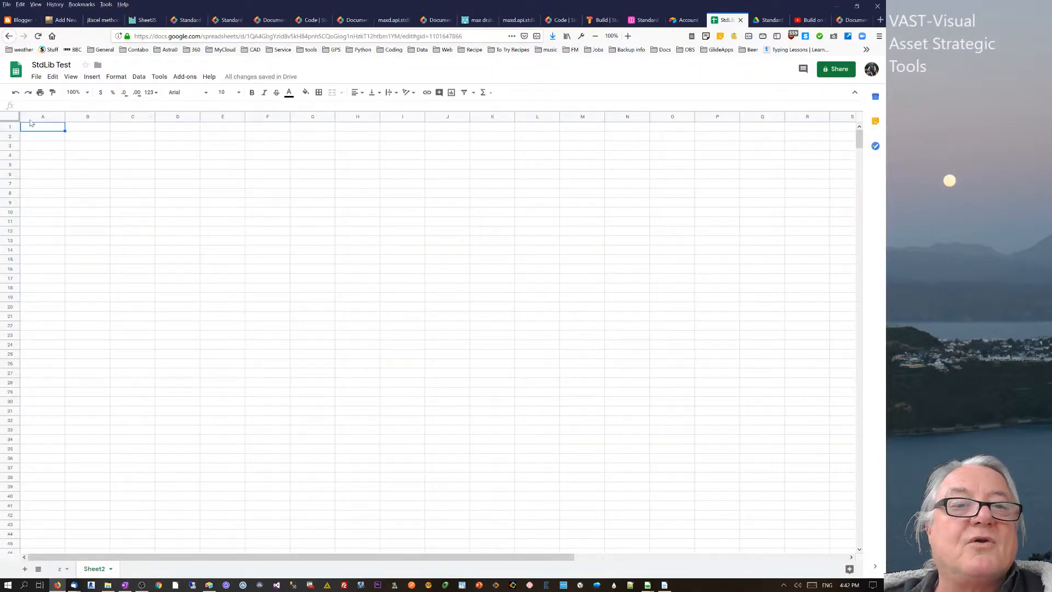
- On sheet z, select and verify the Name, Date and Note headers in row 1
left_click(56, 571)
left_click_drag(53, 131, 114, 114)
scroll(107, 181, "up", 1)
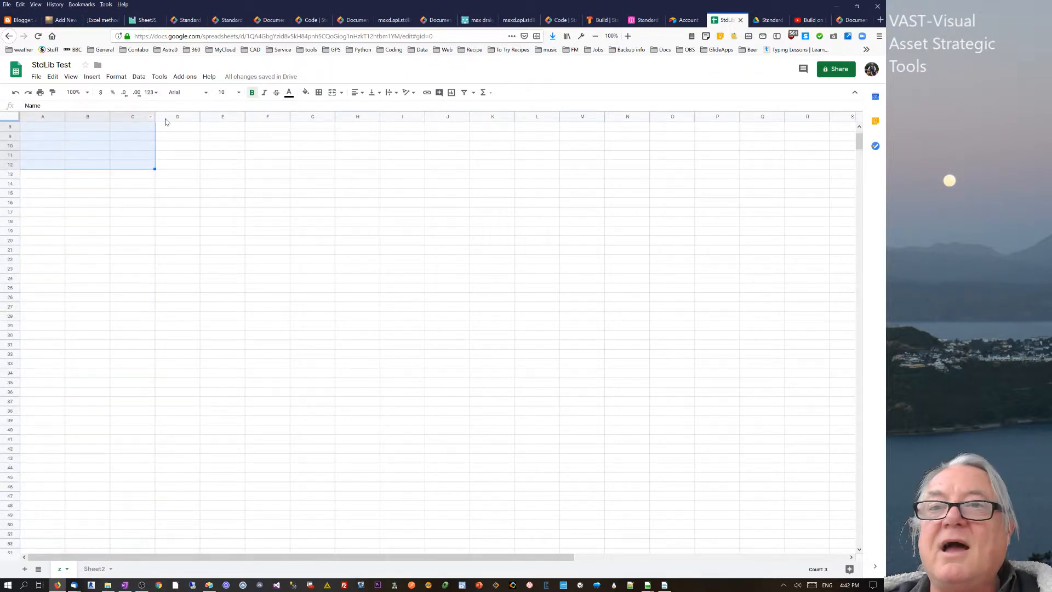
scroll(167, 121, "up", 2)
scroll(159, 175, "up", 2)
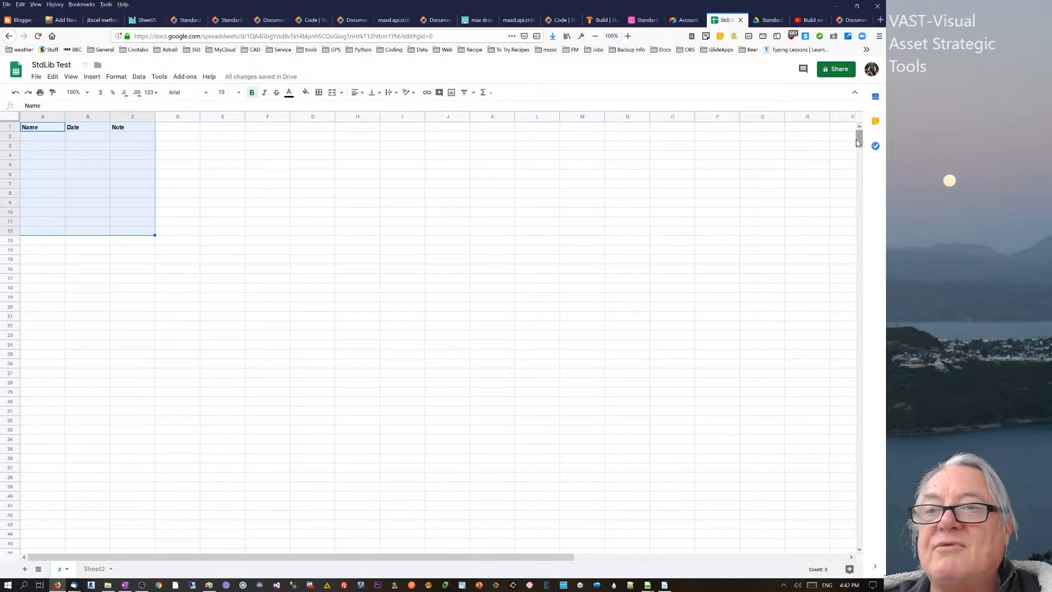
left_click(137, 127)
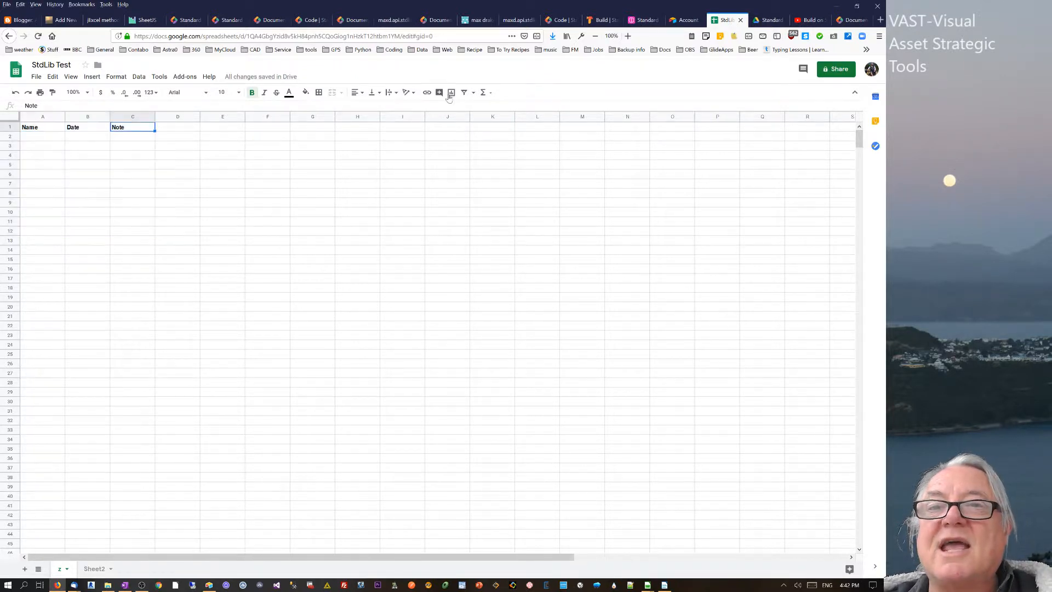
left_click(602, 20)
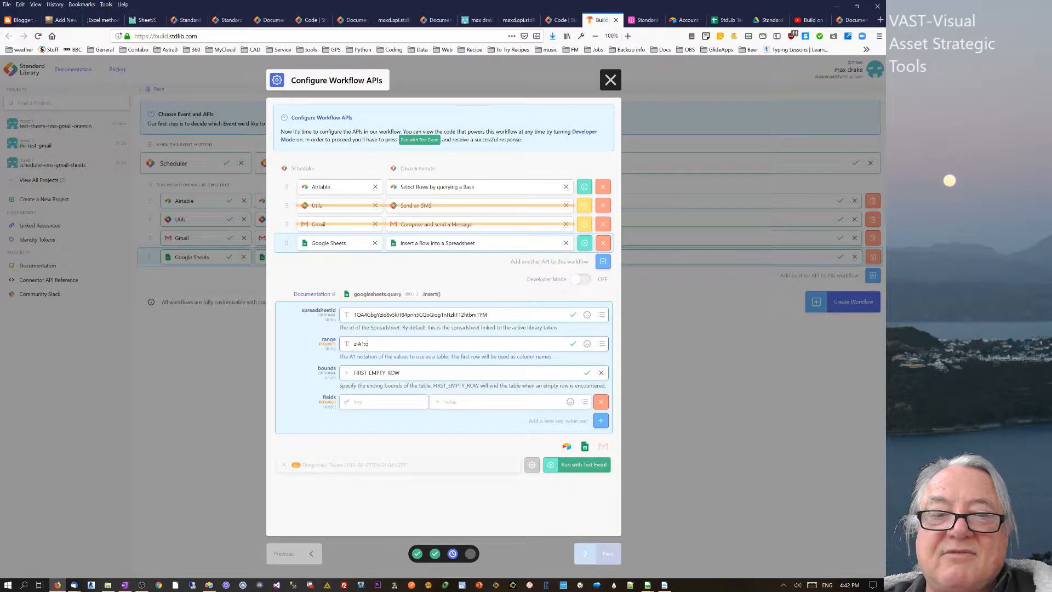
- Enter the Name field key and add second and third field rows, checking the Airtable column names
left_click(373, 402)
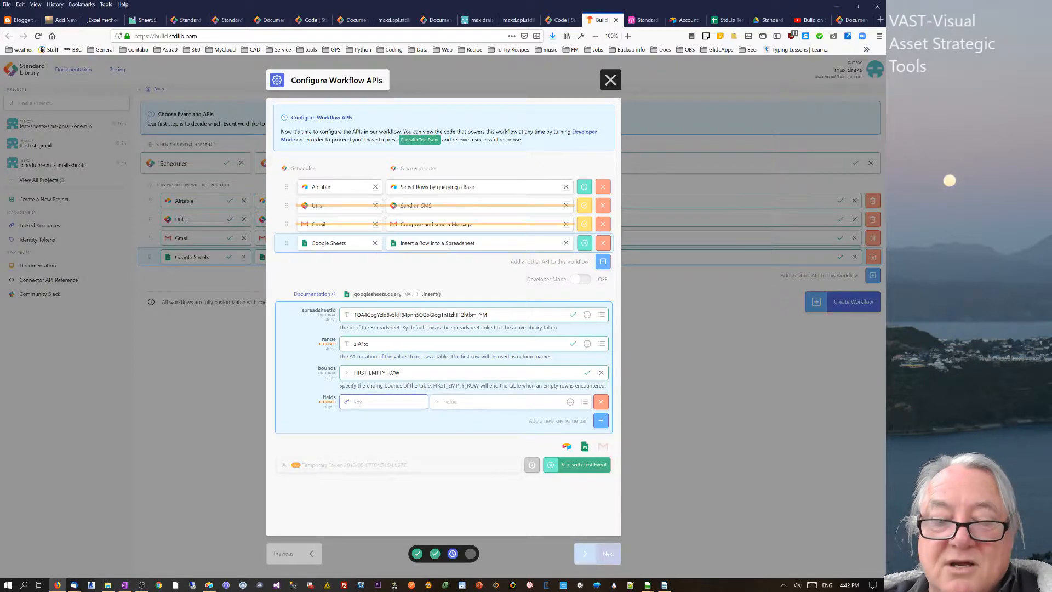
type("Name")
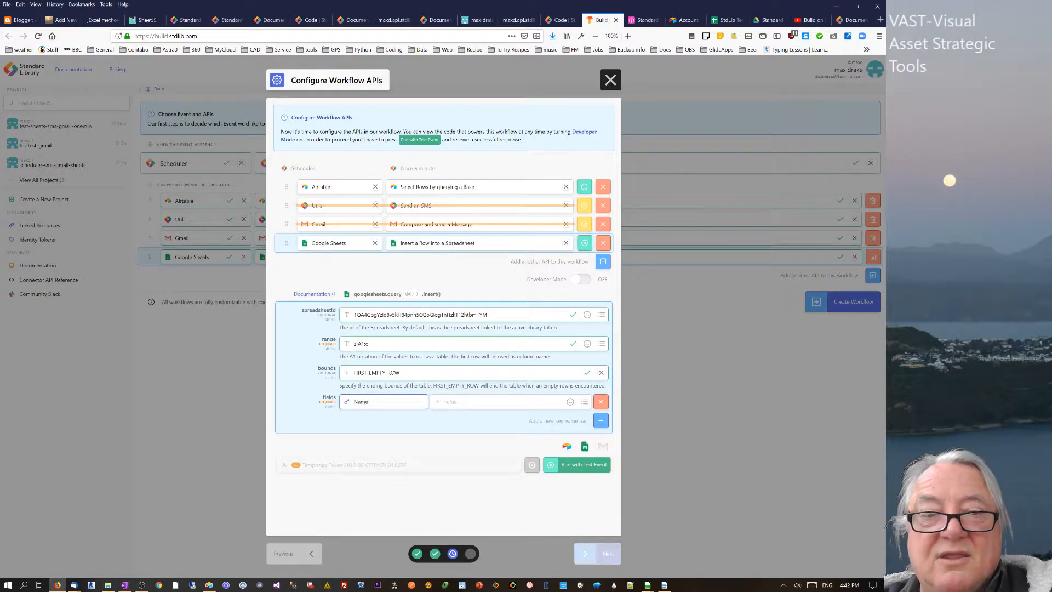
left_click(601, 420)
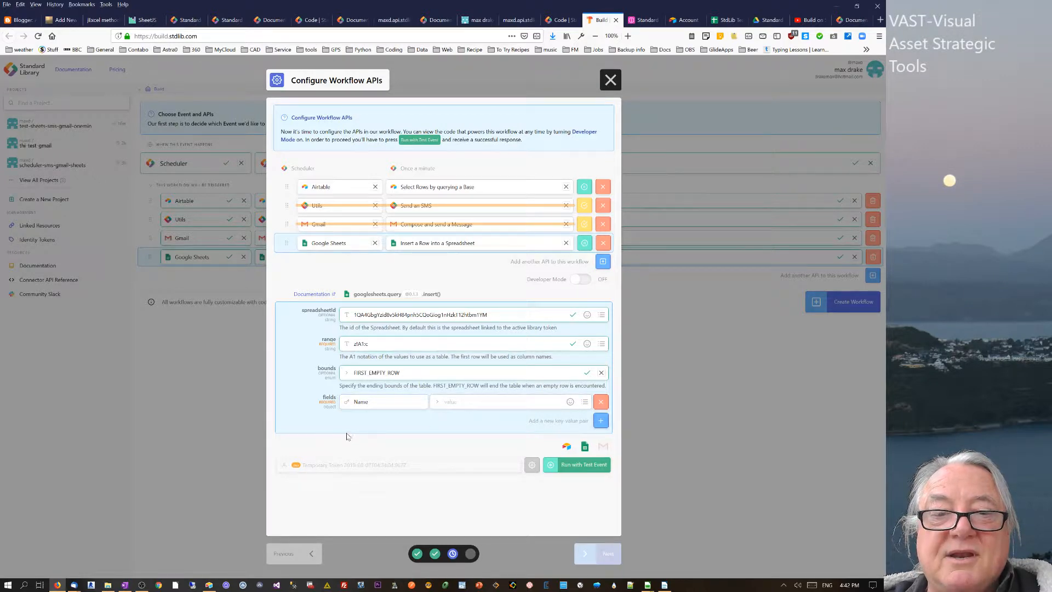
left_click(646, 20)
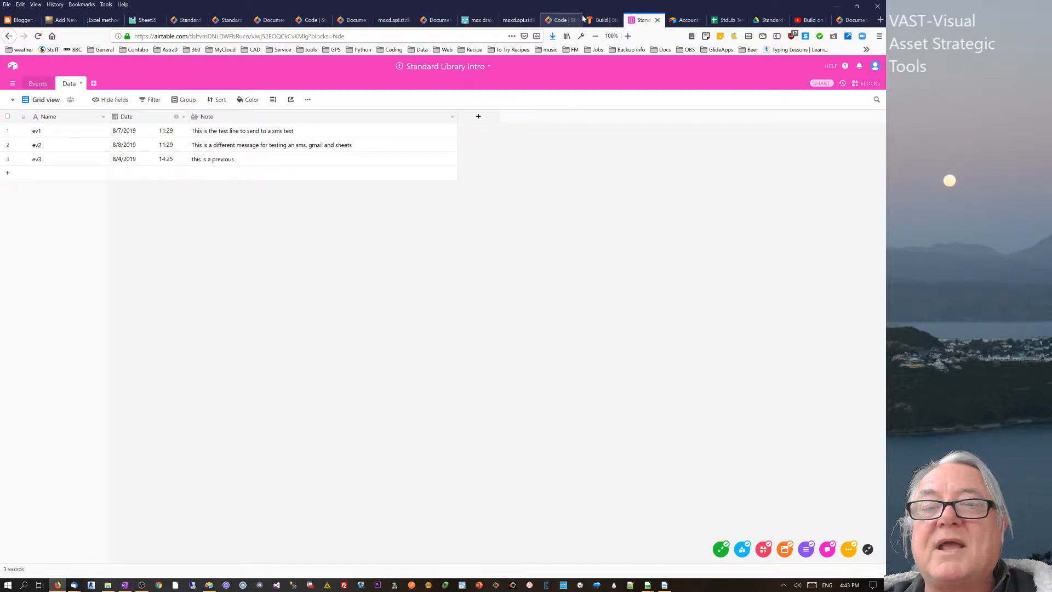
left_click(603, 19)
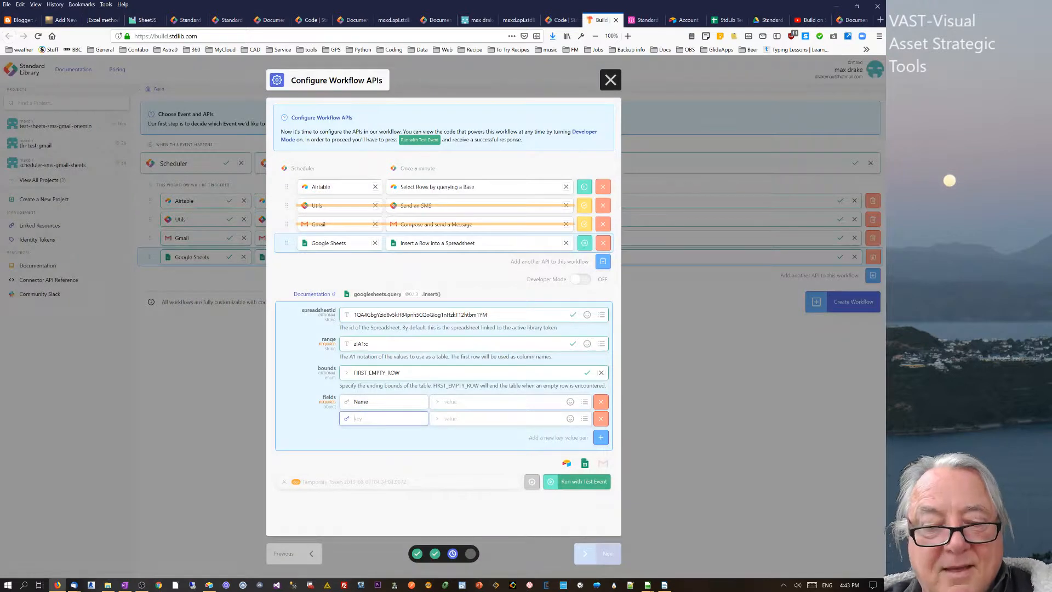
left_click(600, 436)
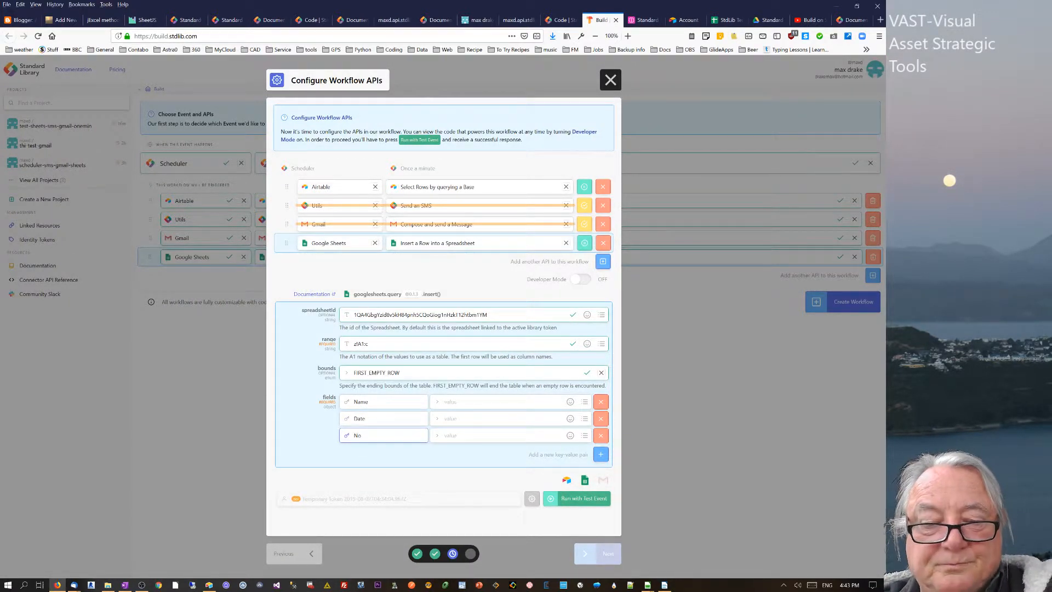
left_click(460, 401)
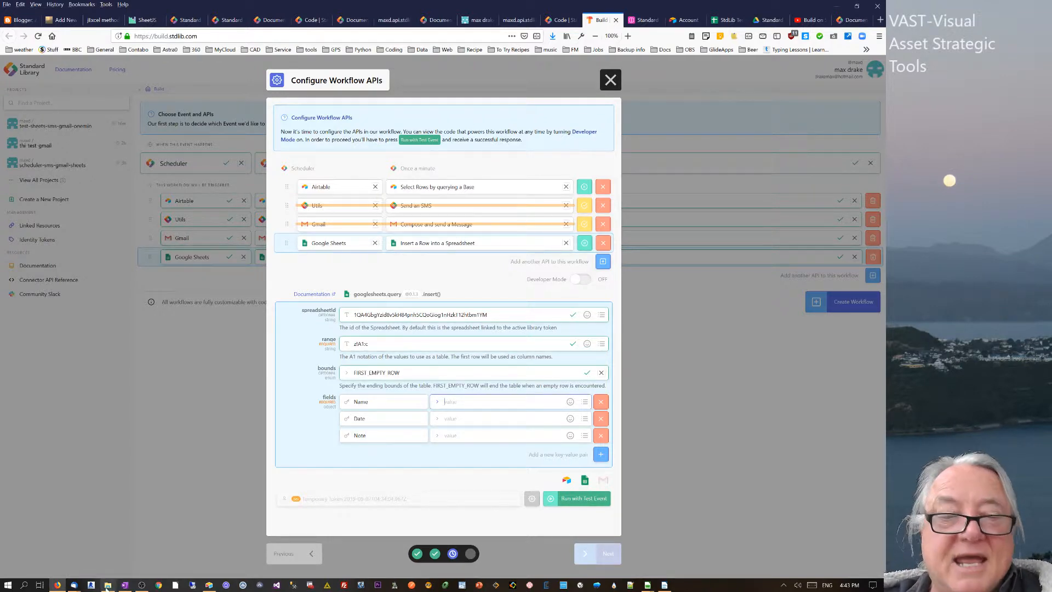
- Bring up the OneNote page of saved rows.map code snippets
left_click(125, 585)
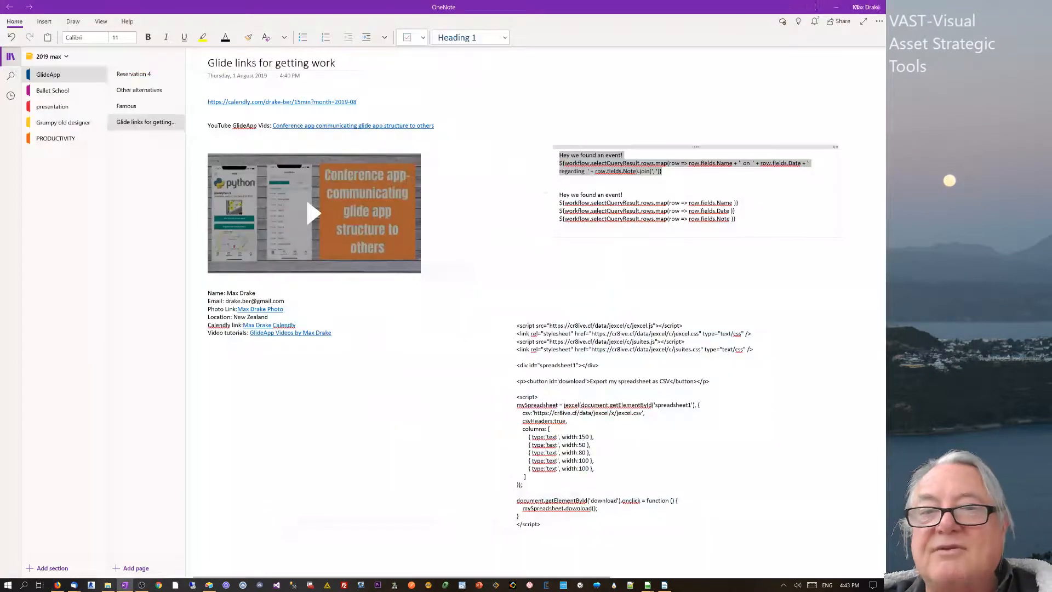
- Try the queried Airtable rows variable as the Name value, check the earlier JSON result, then clear it
left_click(652, 329)
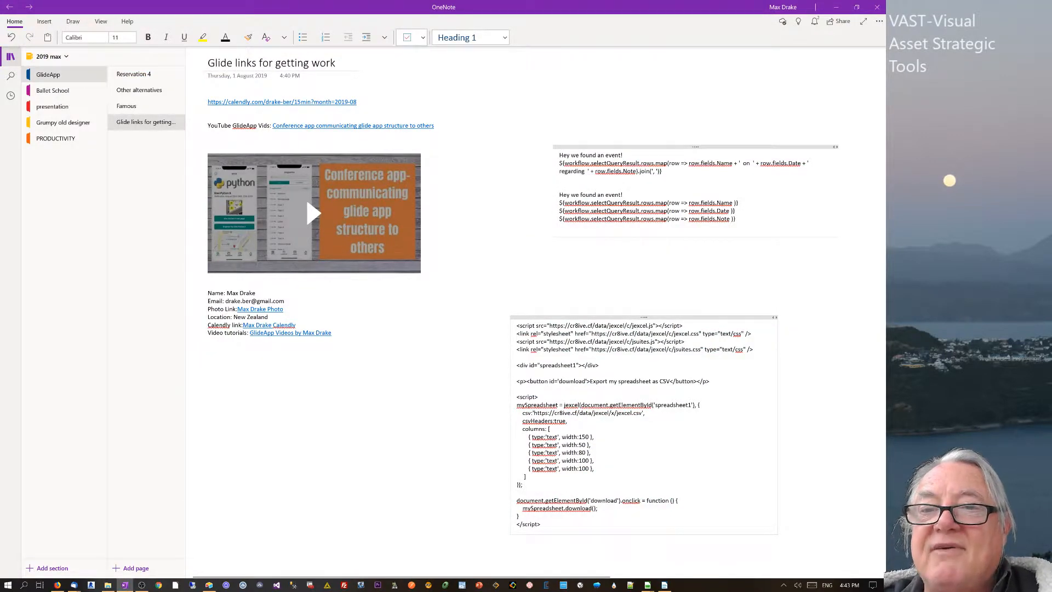
left_click(836, 7)
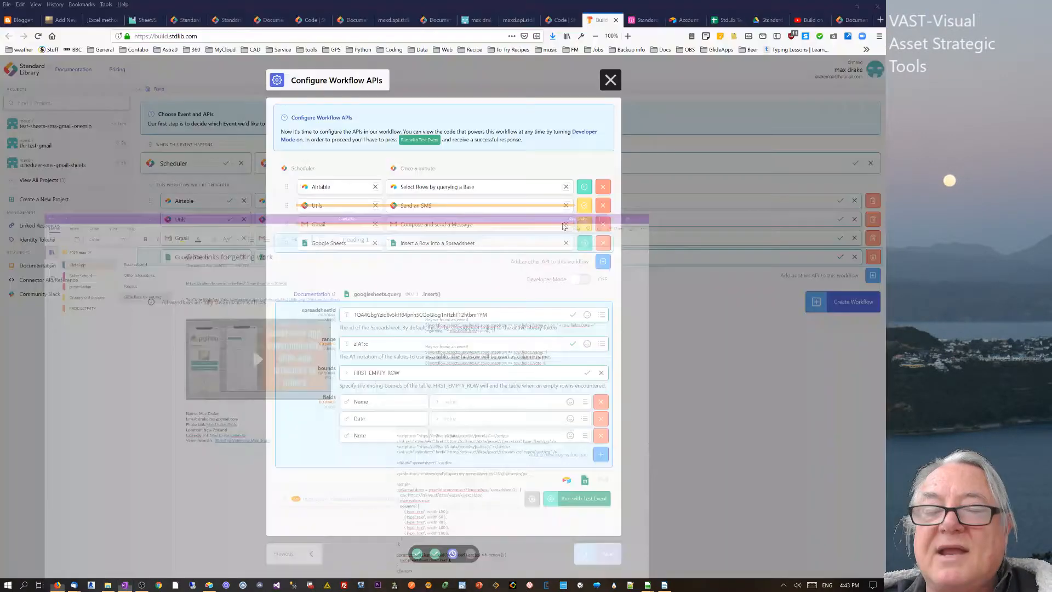
left_click(582, 403)
left_click(513, 459)
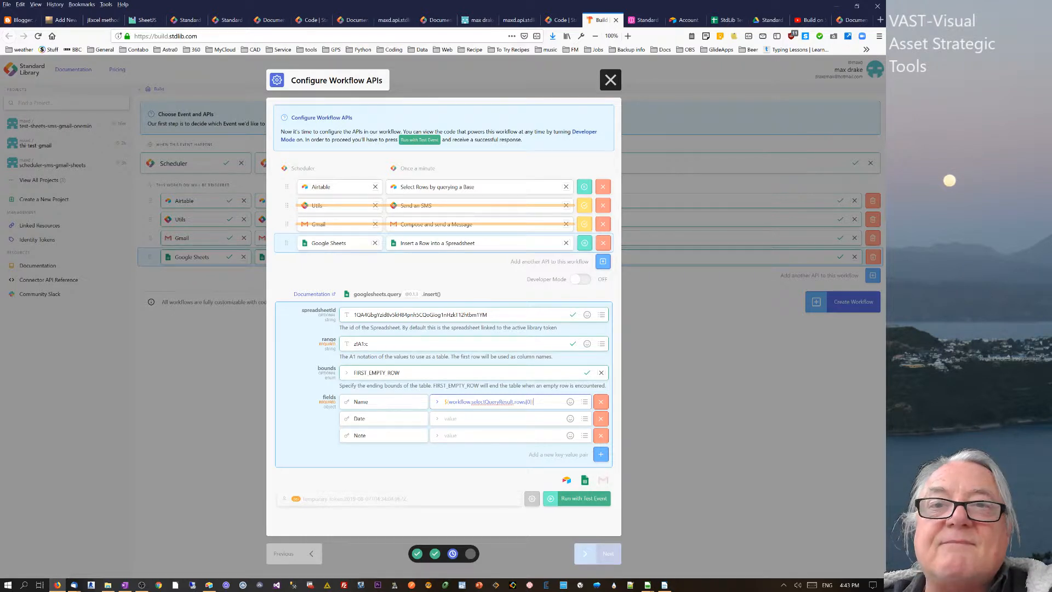
left_click(514, 21)
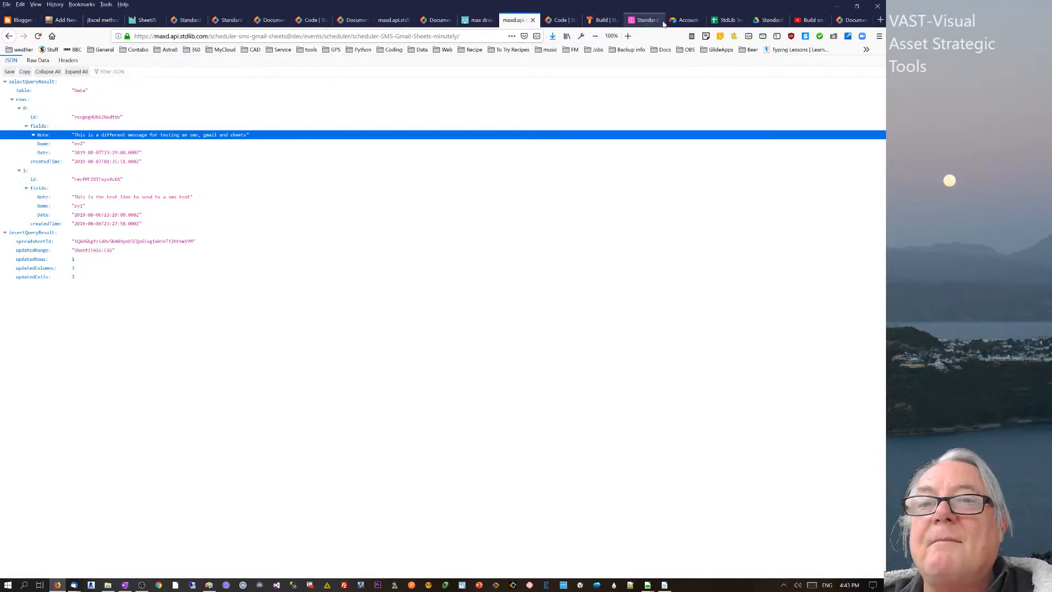
left_click(598, 22)
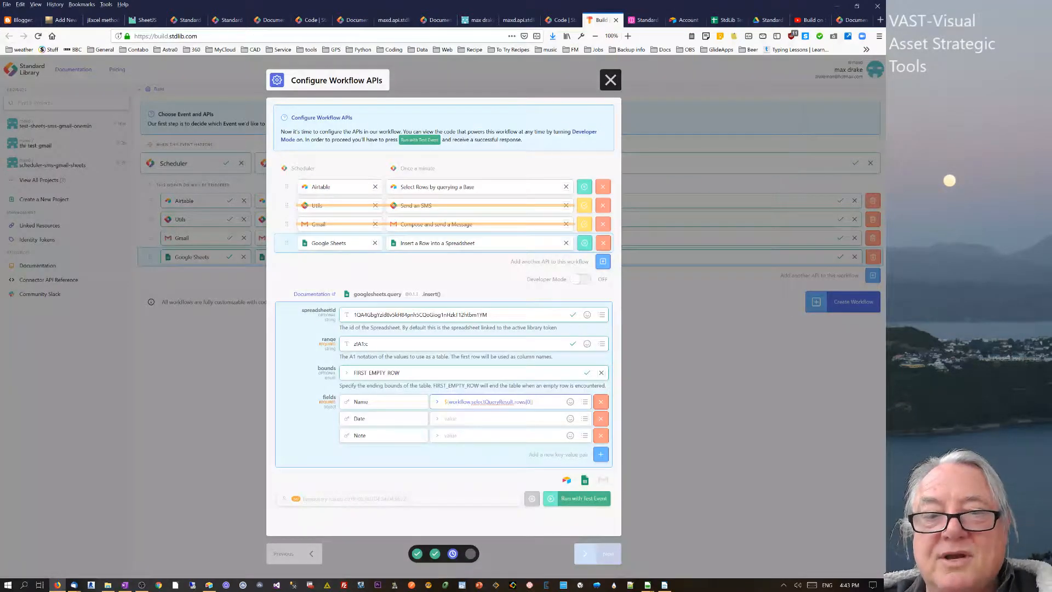
key("ctrl+a")
key("BackSpace")
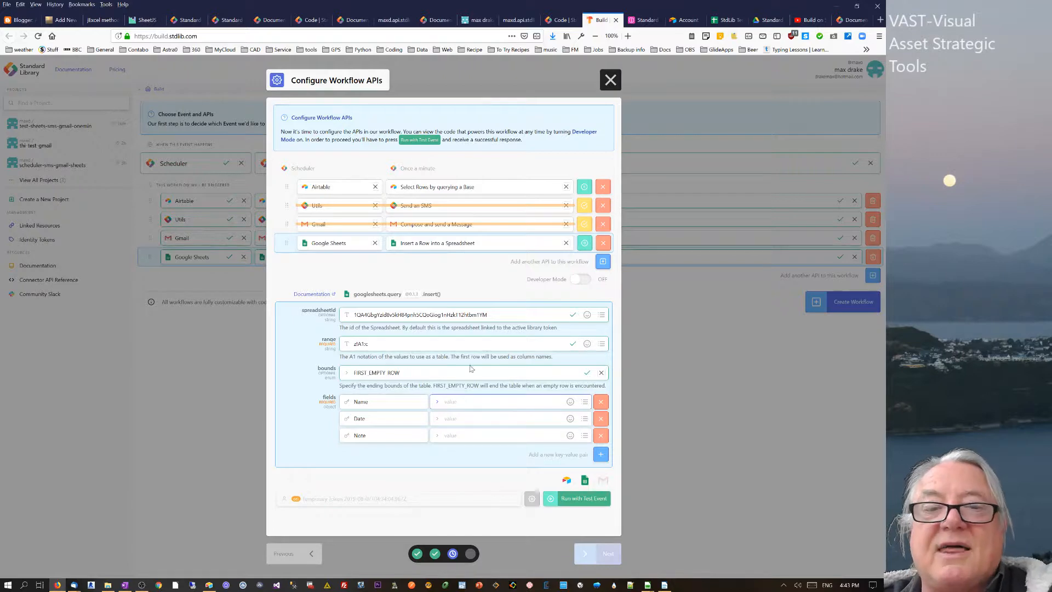
- Paste the saved rows.map expression from OneNote as the Name value
left_click(125, 585)
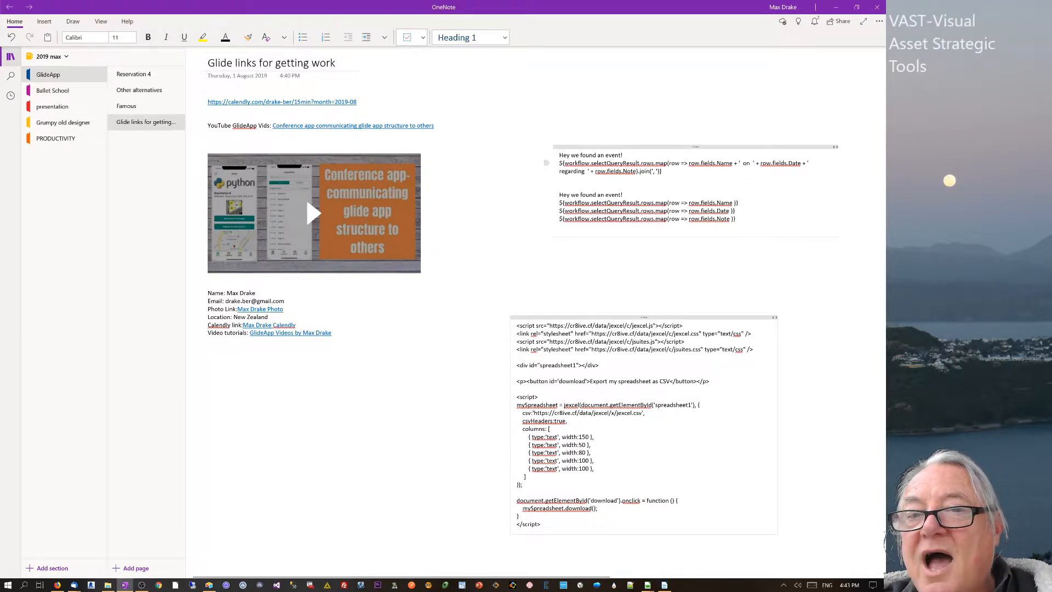
left_click_drag(738, 202, 559, 203)
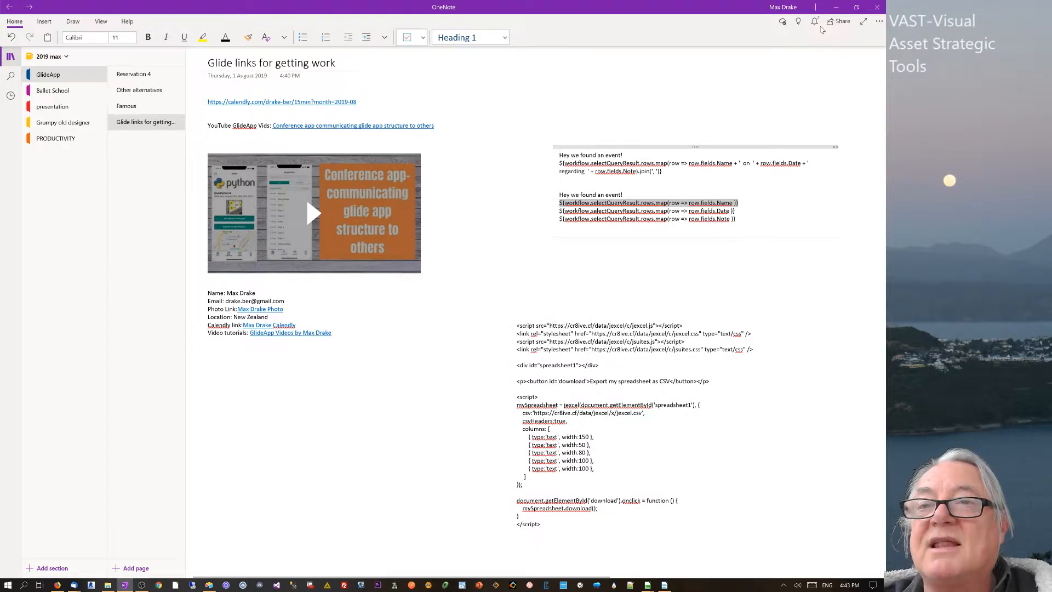
left_click(836, 7)
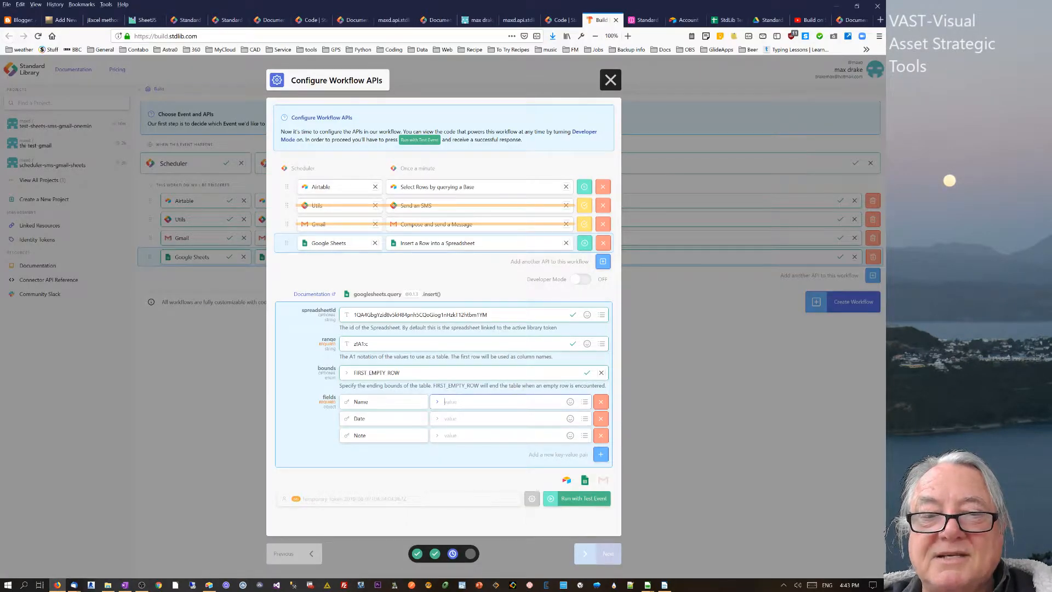
left_click(465, 405)
type("${workflow.selectQueryResult.rows.map(row => row.fields.Name)}")
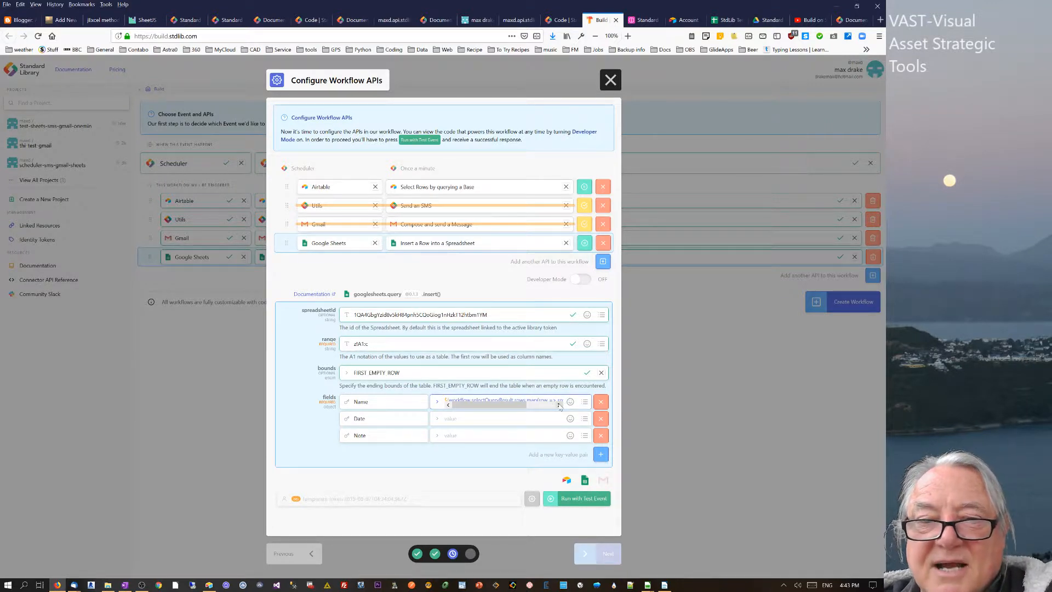
- Paste the Date rows.map expression from OneNote into the Date value
left_click(466, 419)
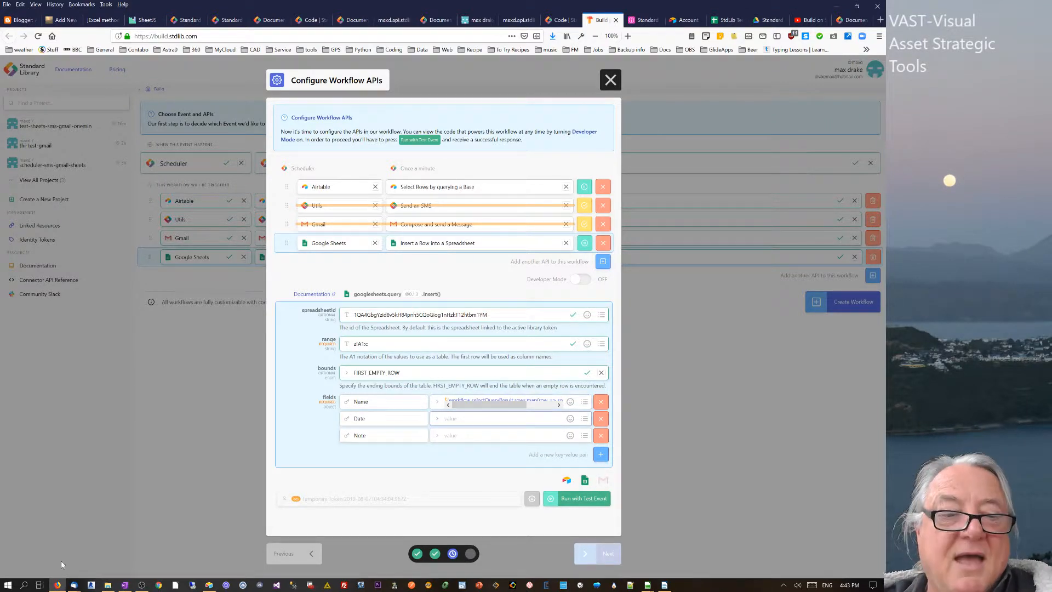
left_click(124, 585)
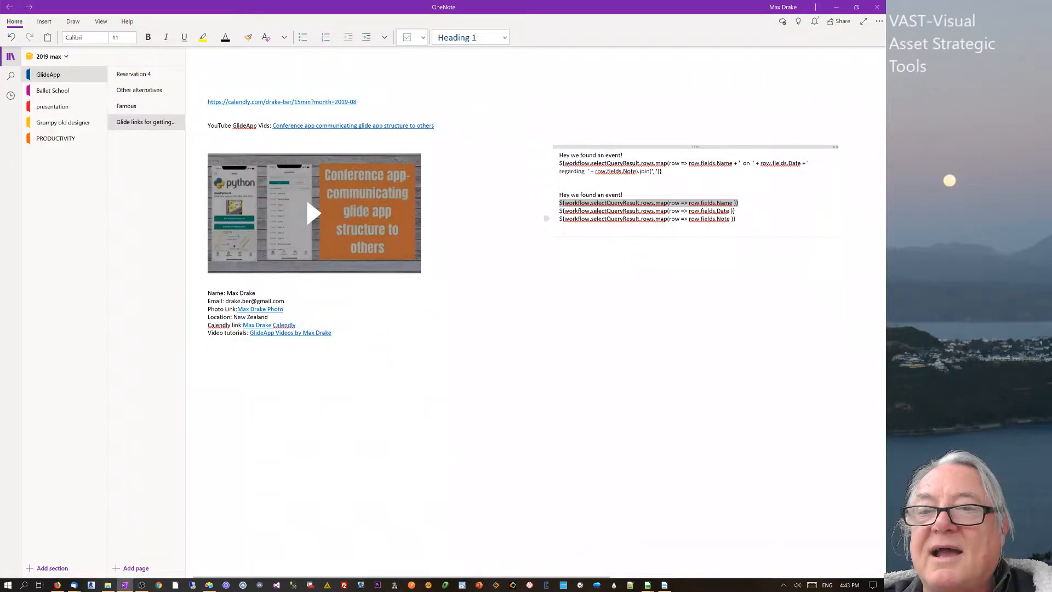
left_click_drag(735, 212, 559, 210)
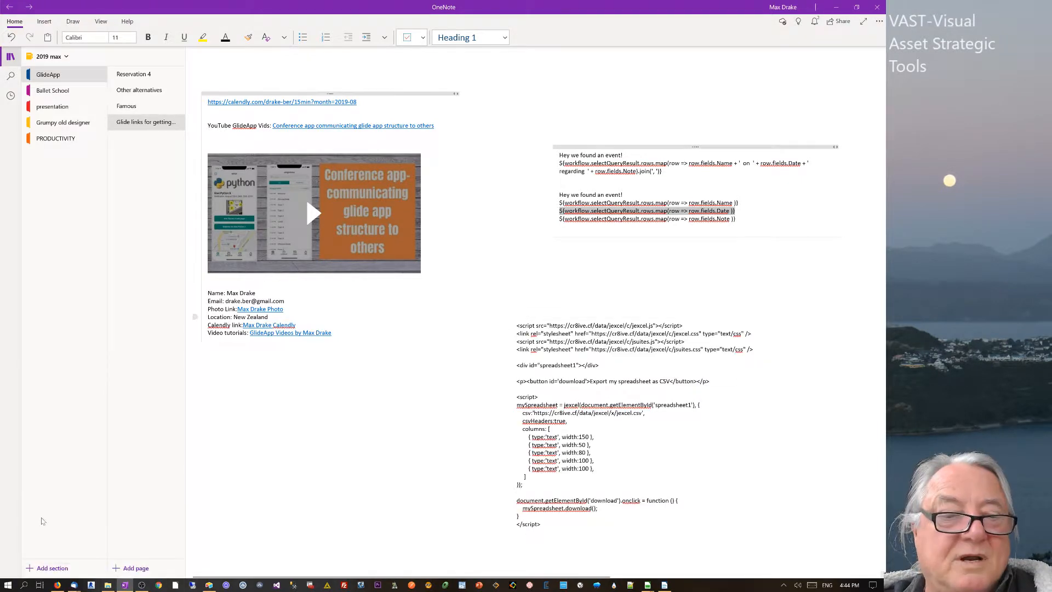
left_click(57, 584)
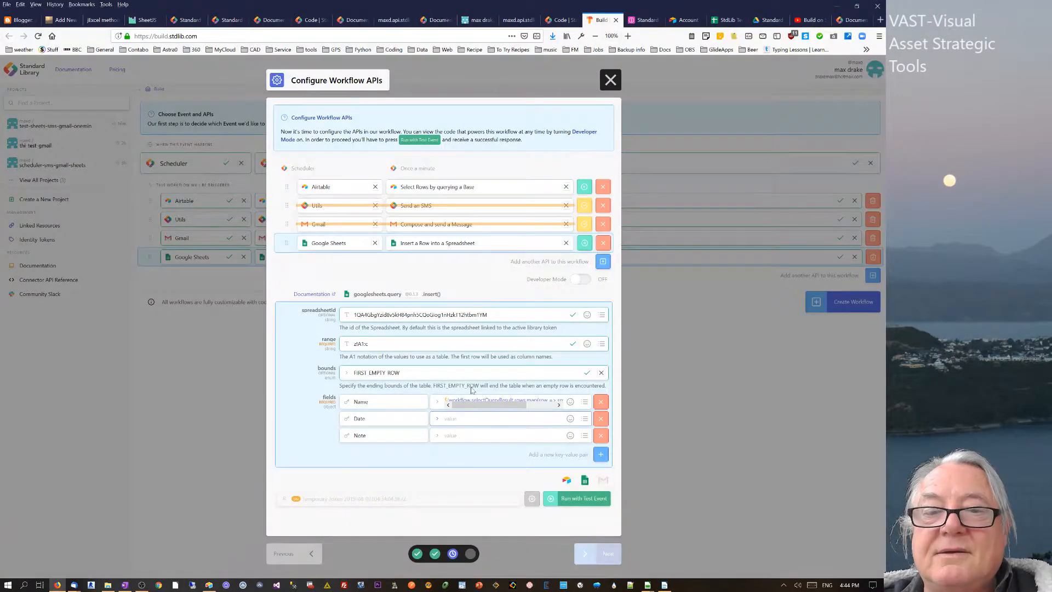
left_click(471, 419)
key("ctrl+v")
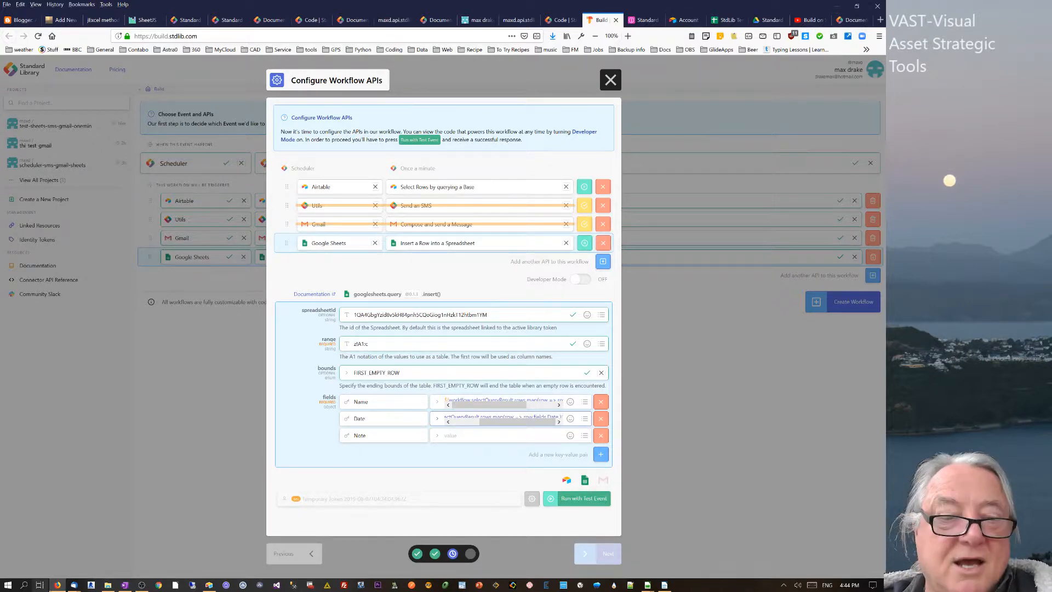
- Paste the Note rows.map expression from OneNote into the Note value
left_click(125, 585)
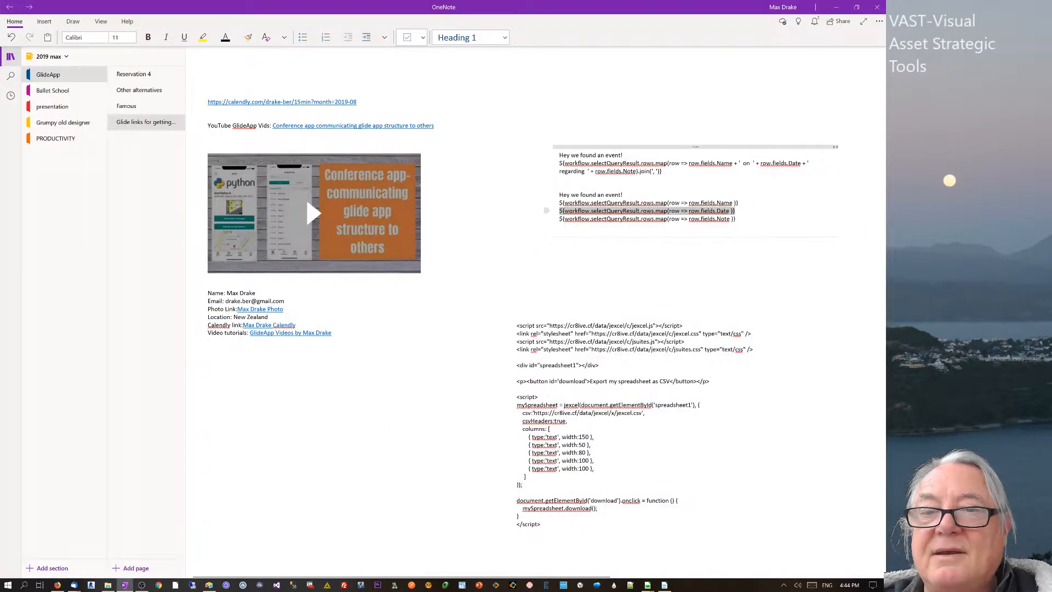
left_click(547, 218)
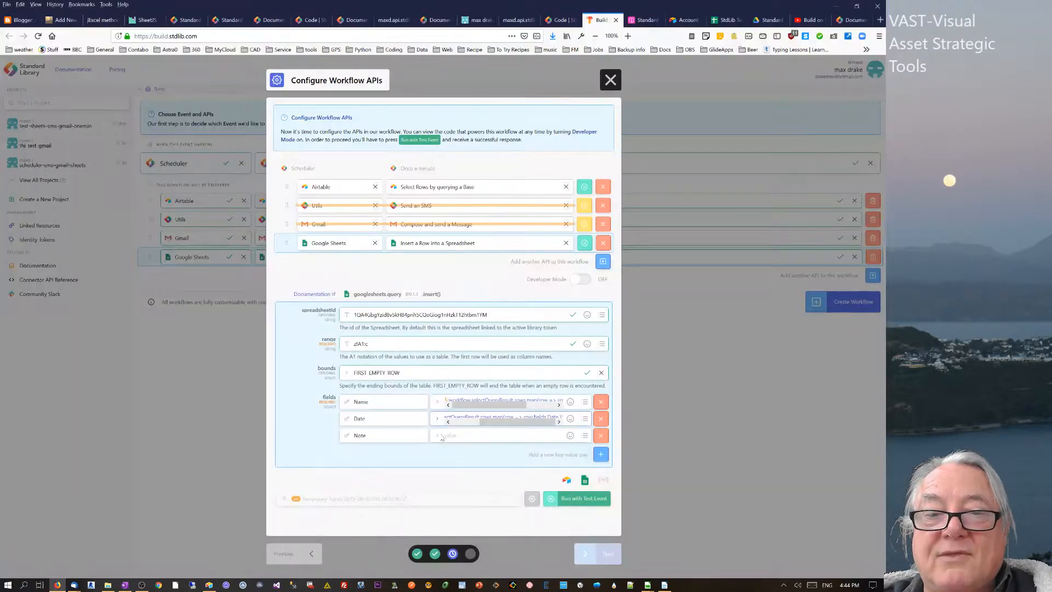
left_click(444, 435)
type("{{workflow.selectQueryResult.rows.map(row => row.fields.Note)}}")
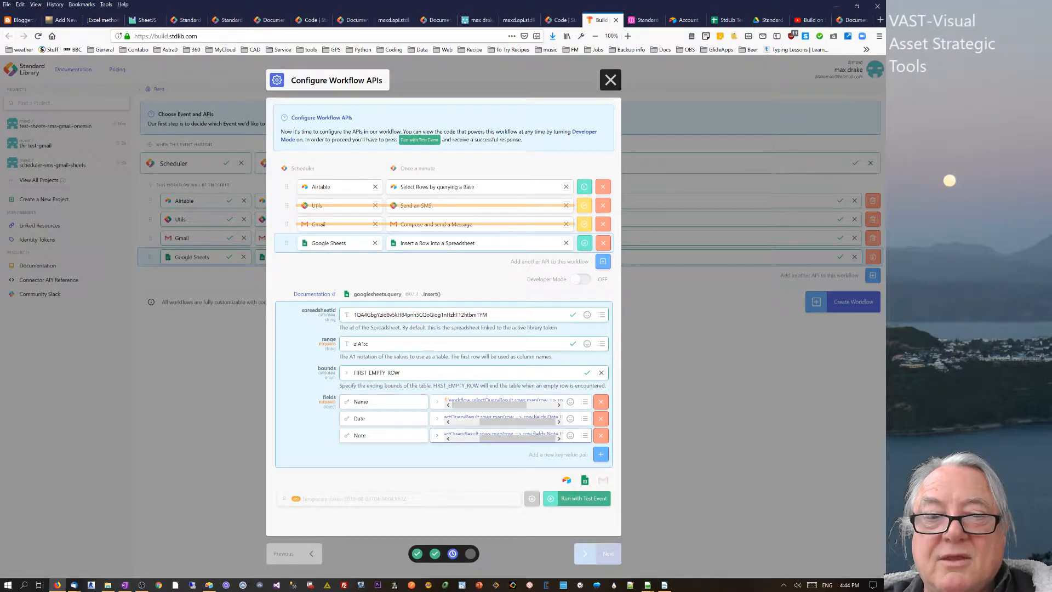
- Run the workflow with a test event and review the JSON insertQueryResult for sheet z
left_click(582, 498)
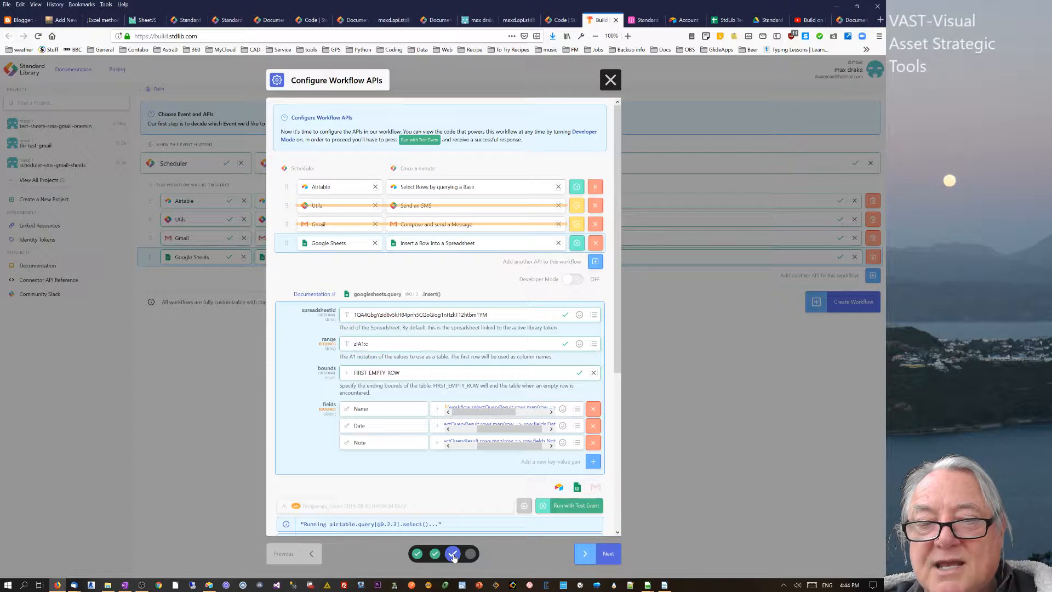
left_click_drag(618, 358, 619, 494)
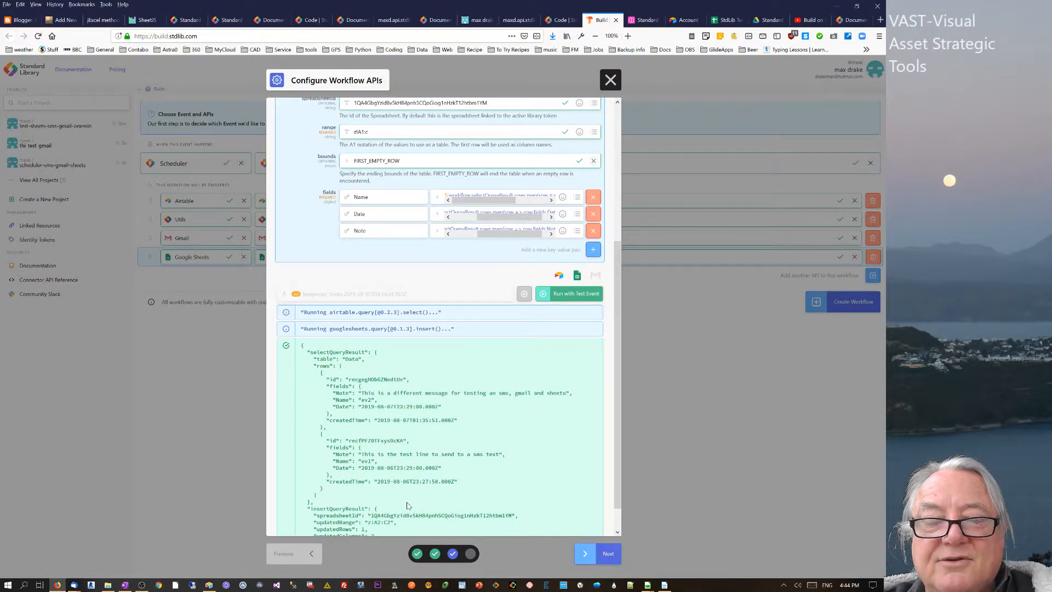
left_click(727, 20)
- Check the inserted row, rerun the test event, and confirm a second ev2,ev1 row appears on sheet z
left_click(25, 136)
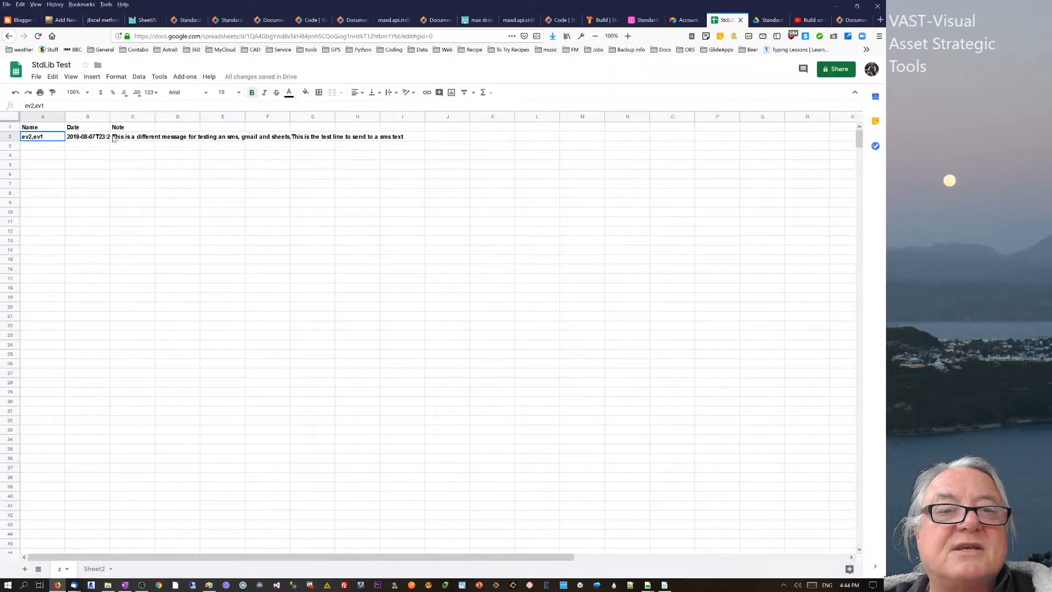
left_click_drag(114, 139, 241, 137)
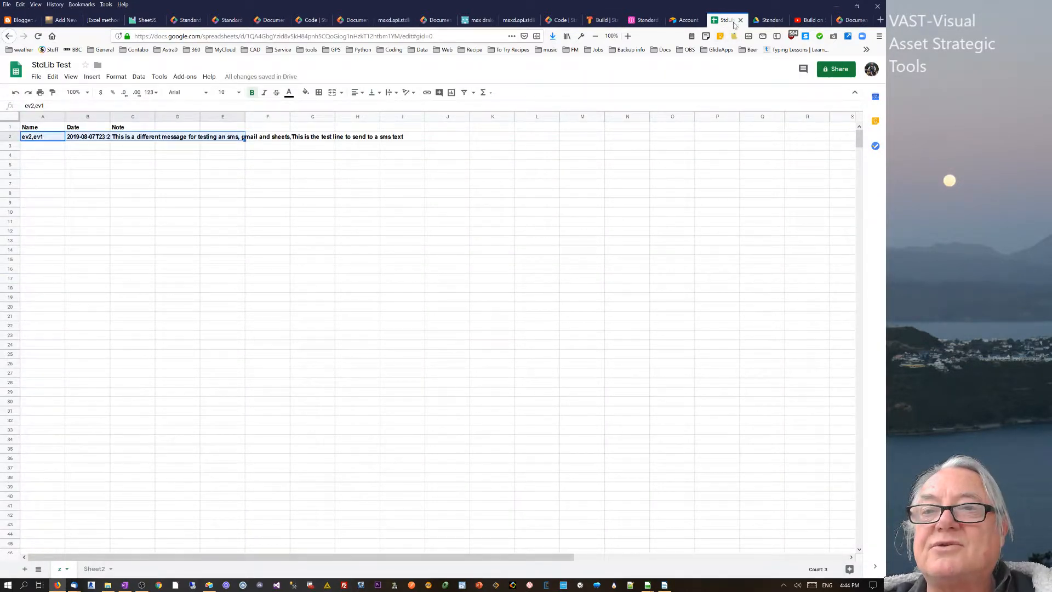
left_click(592, 20)
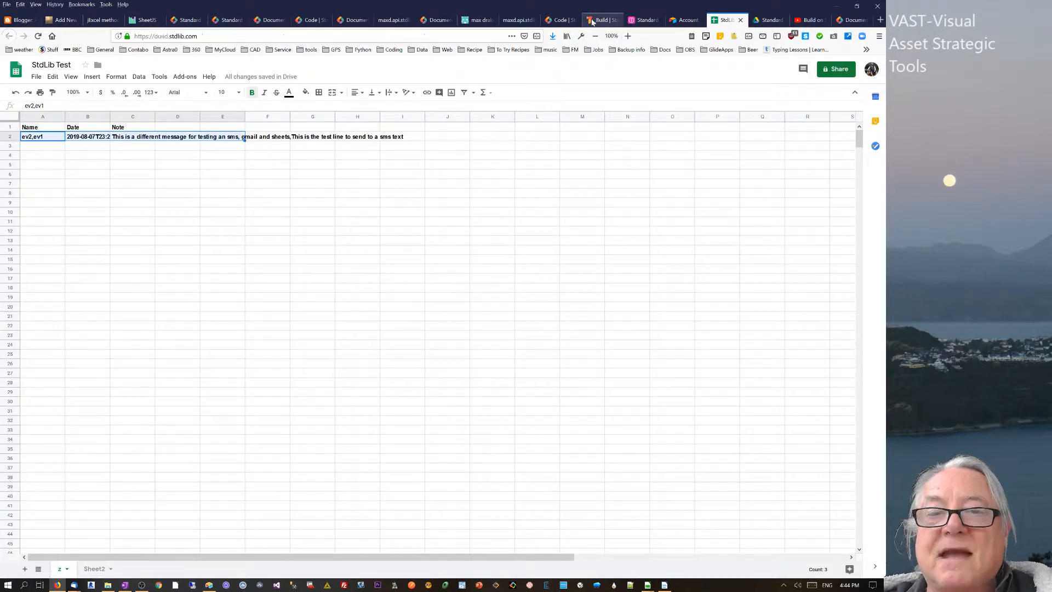
left_click(573, 295)
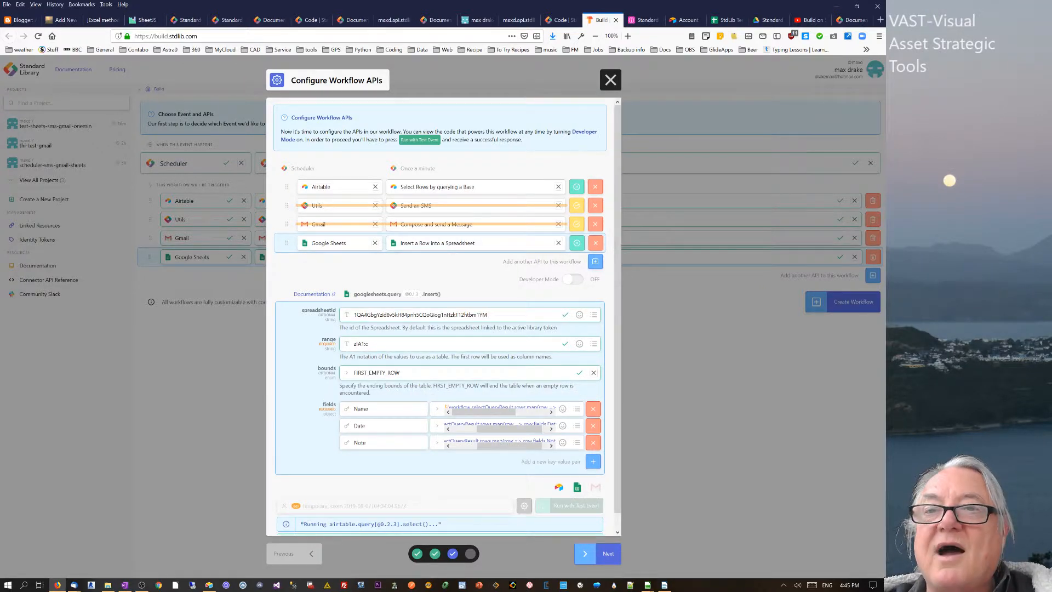
left_click(726, 19)
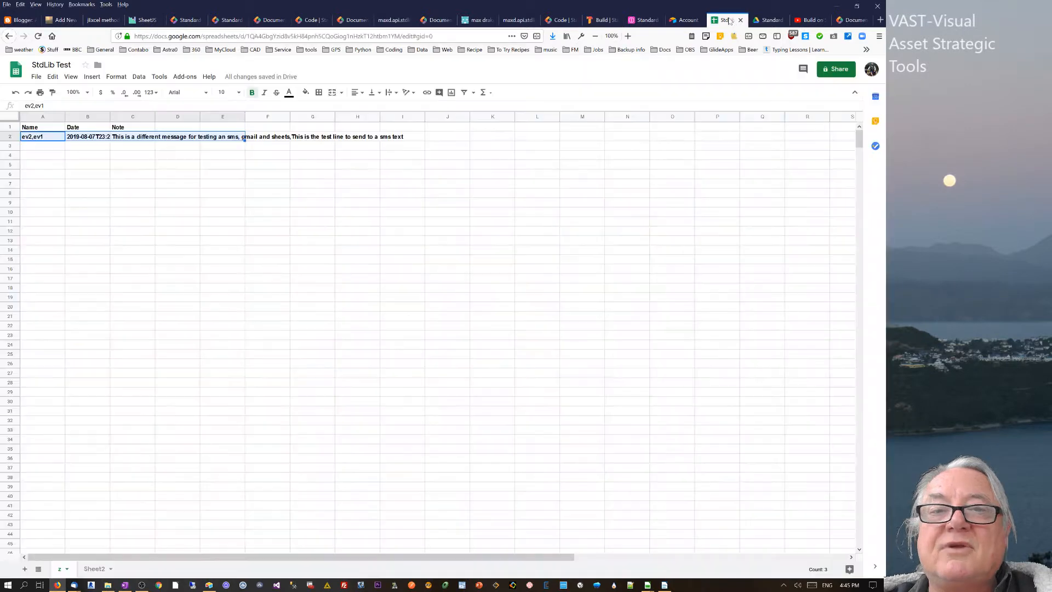
left_click(154, 240)
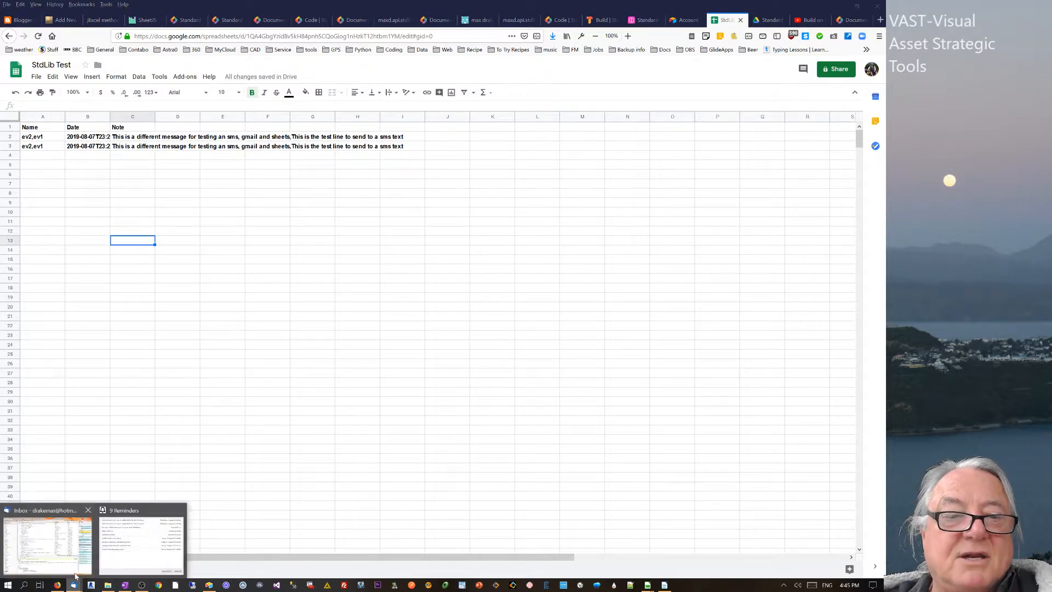
left_click(76, 574)
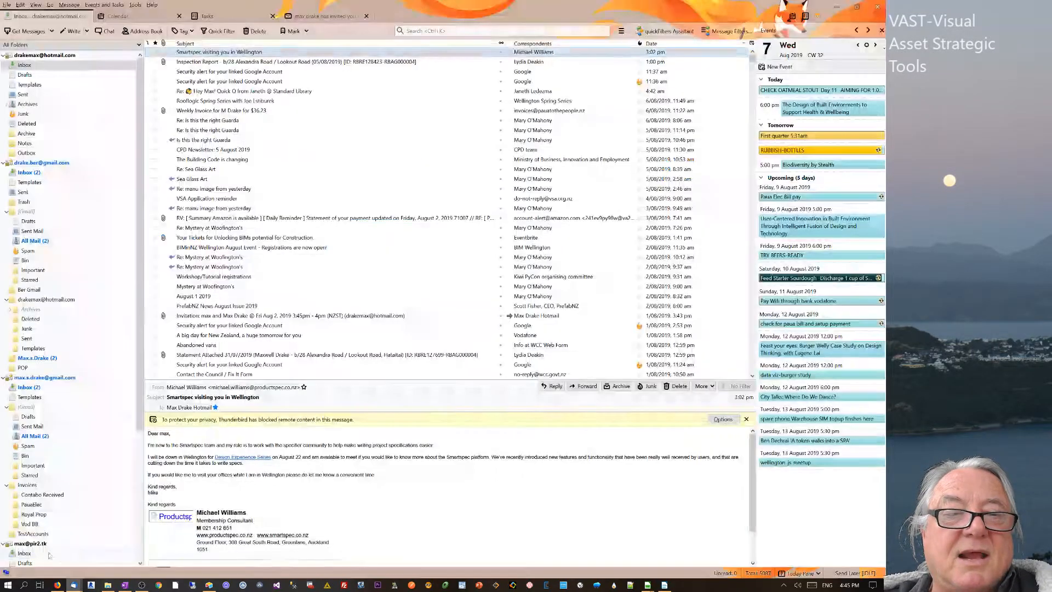
- Check both Gmail inboxes in Thunderbird for the 'test airtable' email, then minimize the mail window
left_click(28, 172)
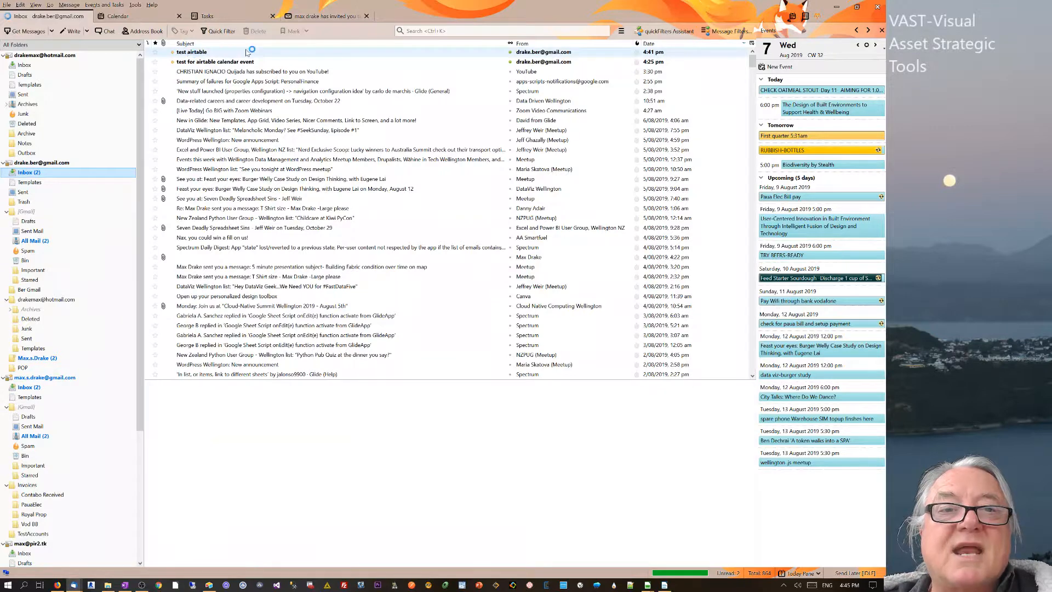
left_click(28, 390)
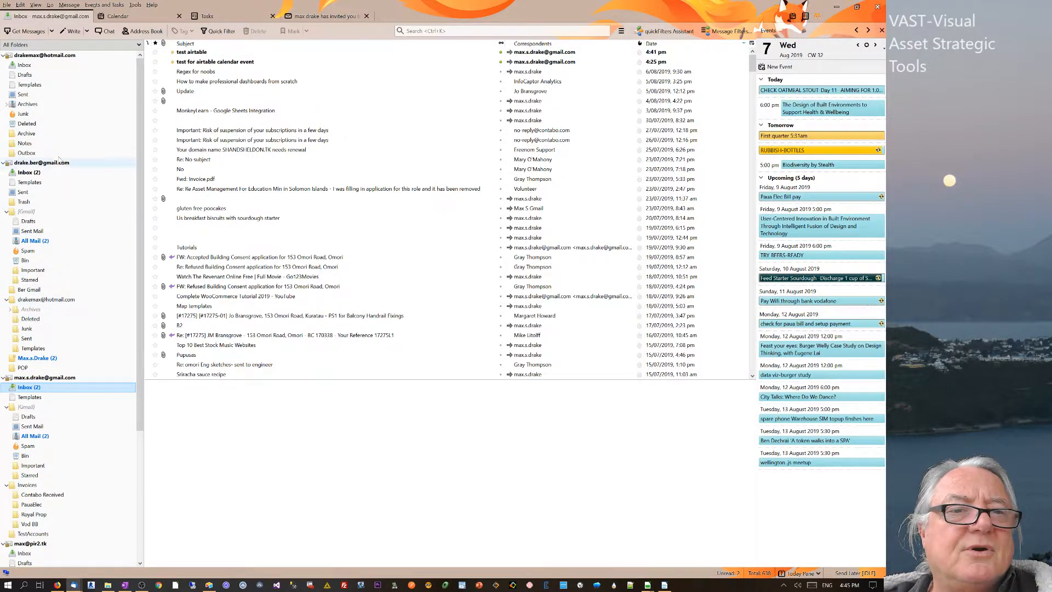
left_click(28, 172)
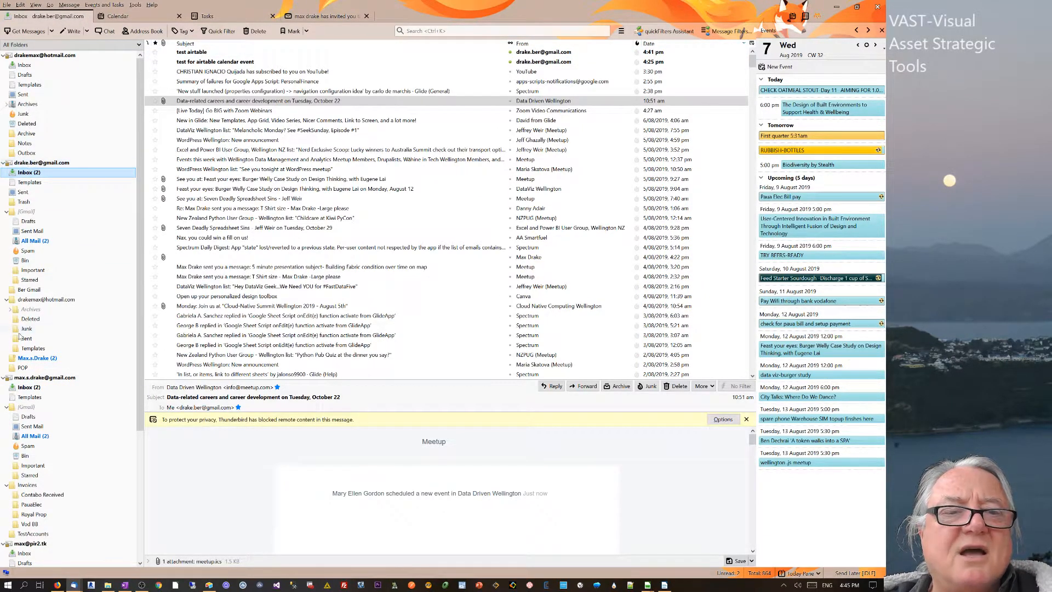
left_click(24, 387)
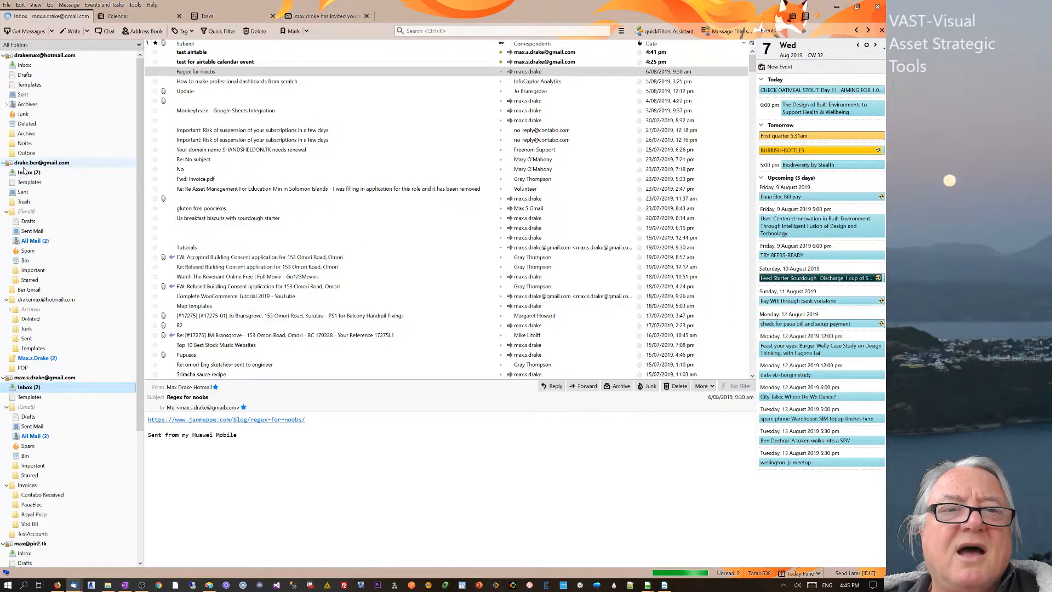
left_click(34, 162)
left_click(28, 172)
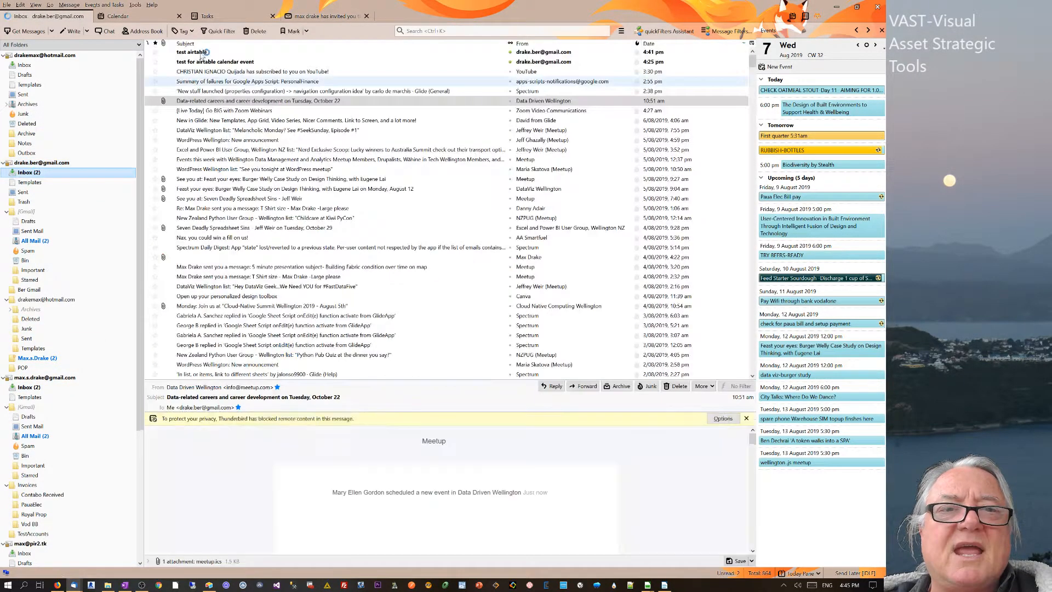
left_click(840, 6)
left_click(225, 250)
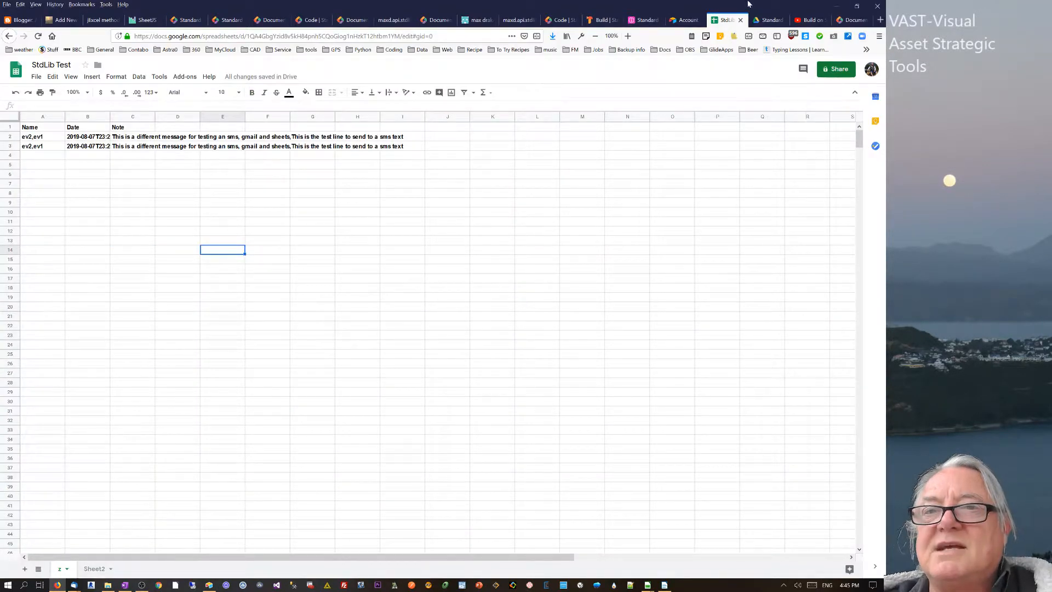
- Rerun the workflow's test event and confirm a third ev2,ev1 row appears in sheet z
left_click(601, 20)
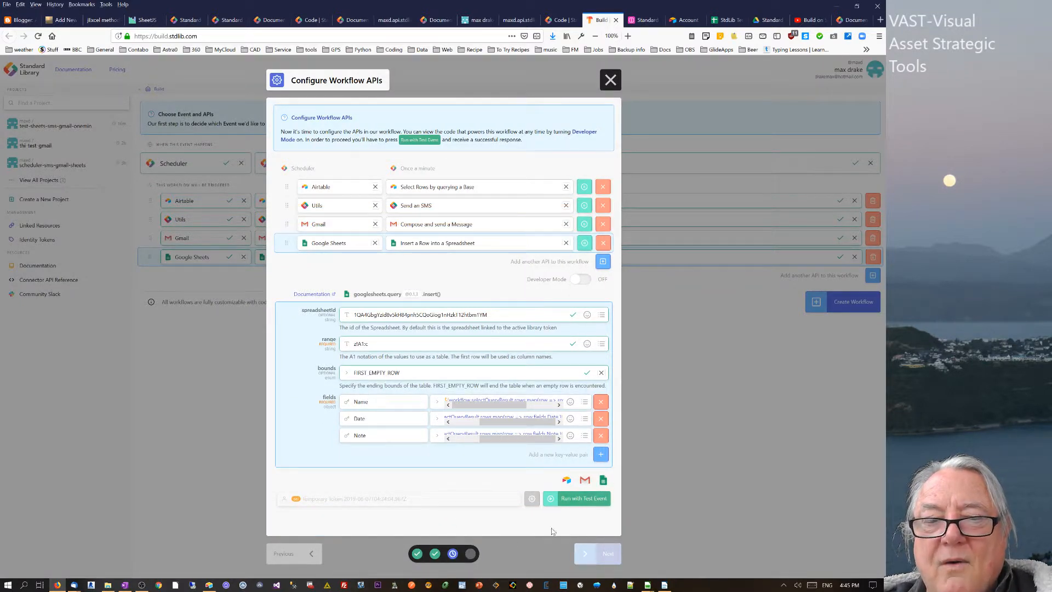
left_click(577, 498)
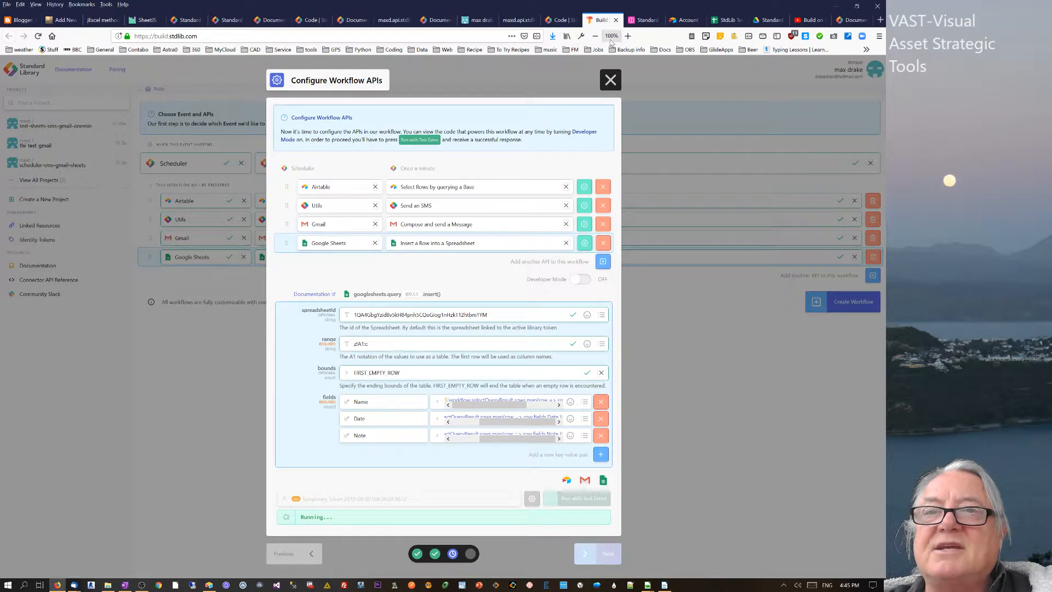
left_click(726, 20)
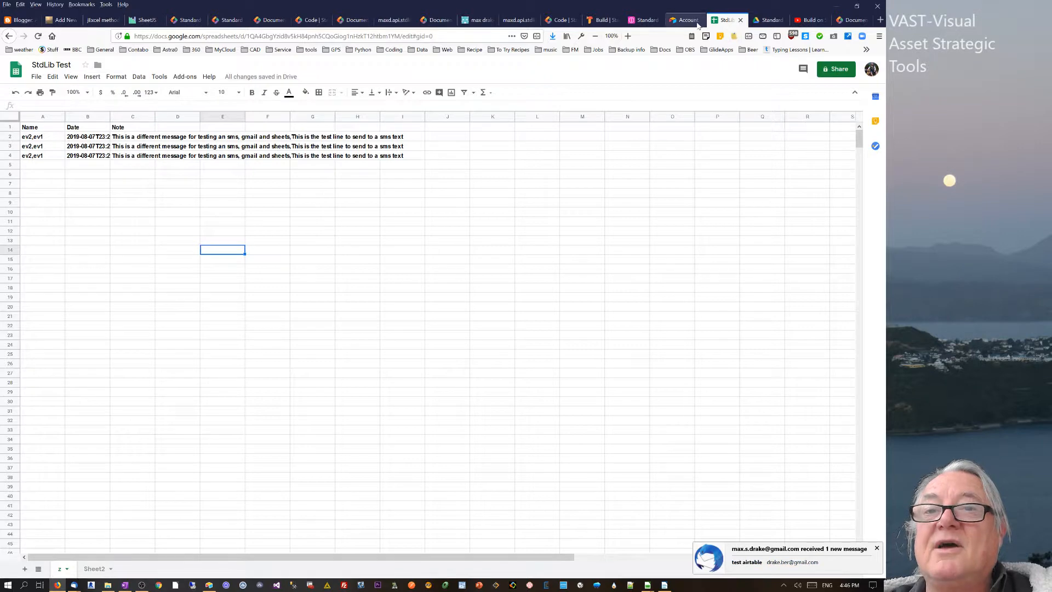
left_click(599, 22)
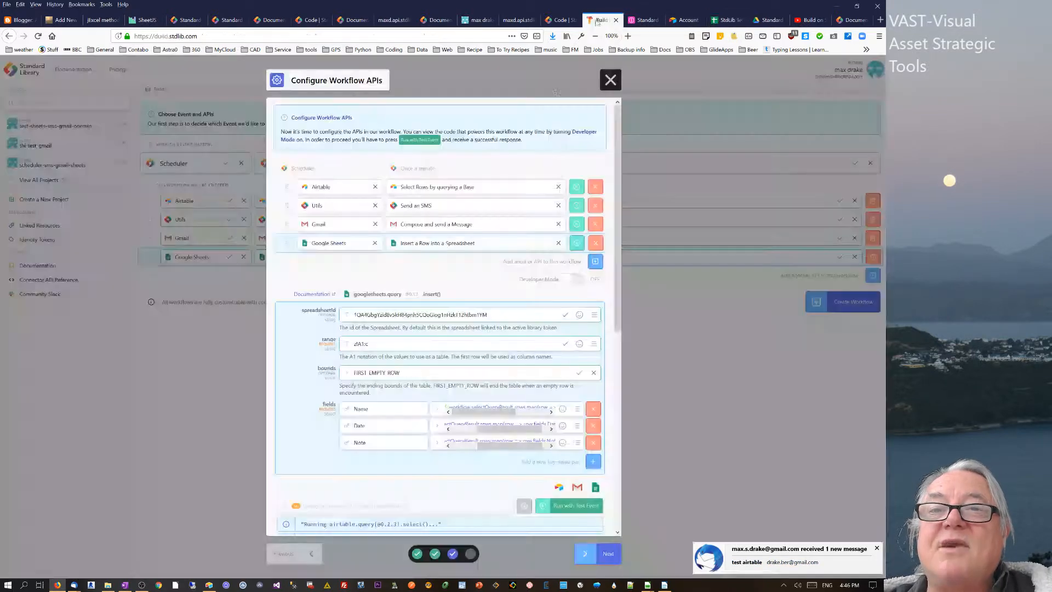
- Ship the project as maxs-test-minute with the file renamed to xxx-minutely.js
left_click(606, 554)
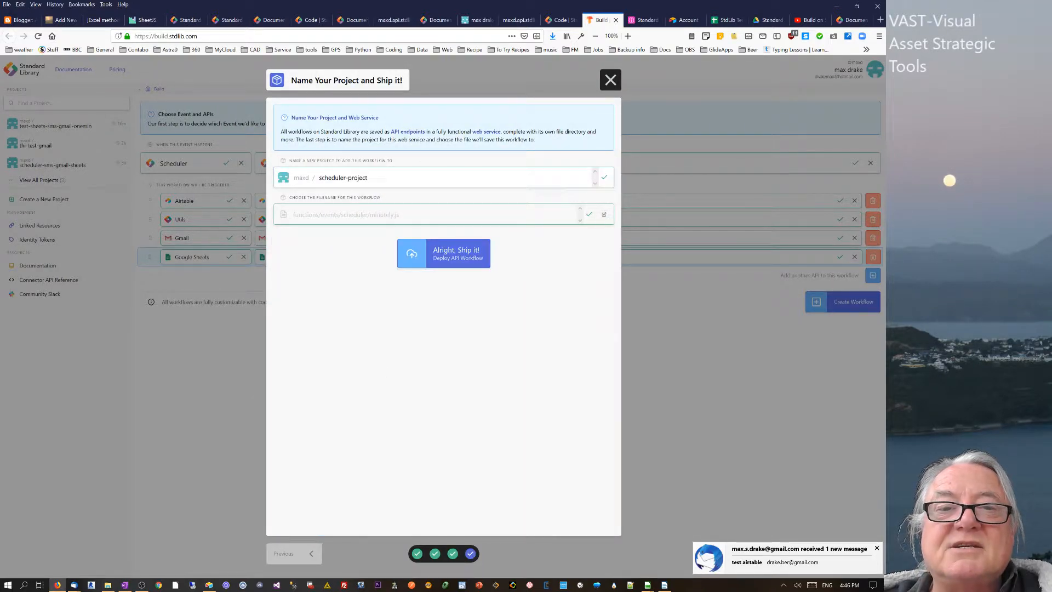
left_click(350, 178)
type("m")
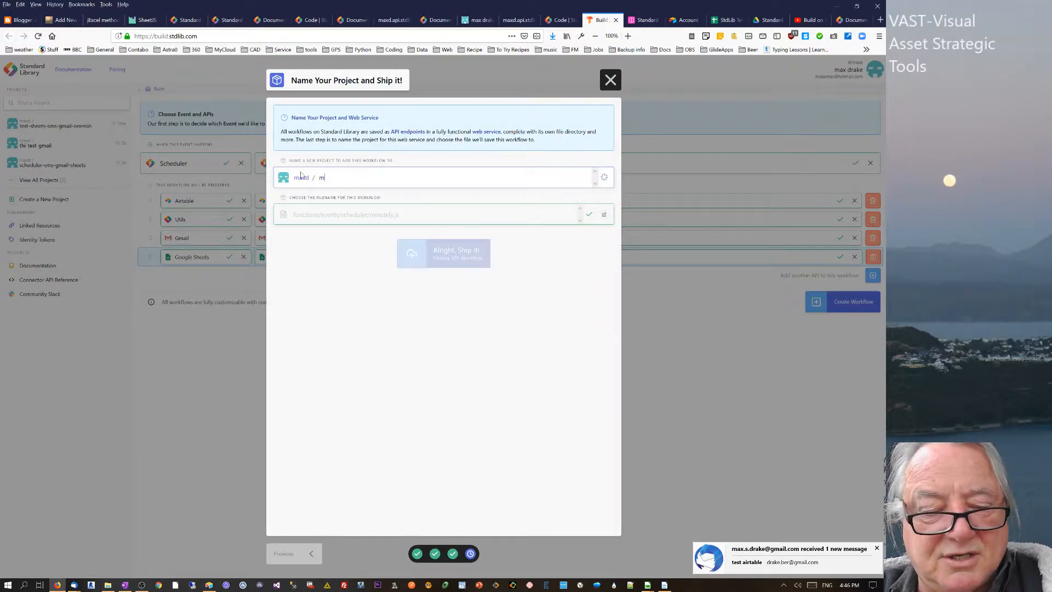
type("axs-")
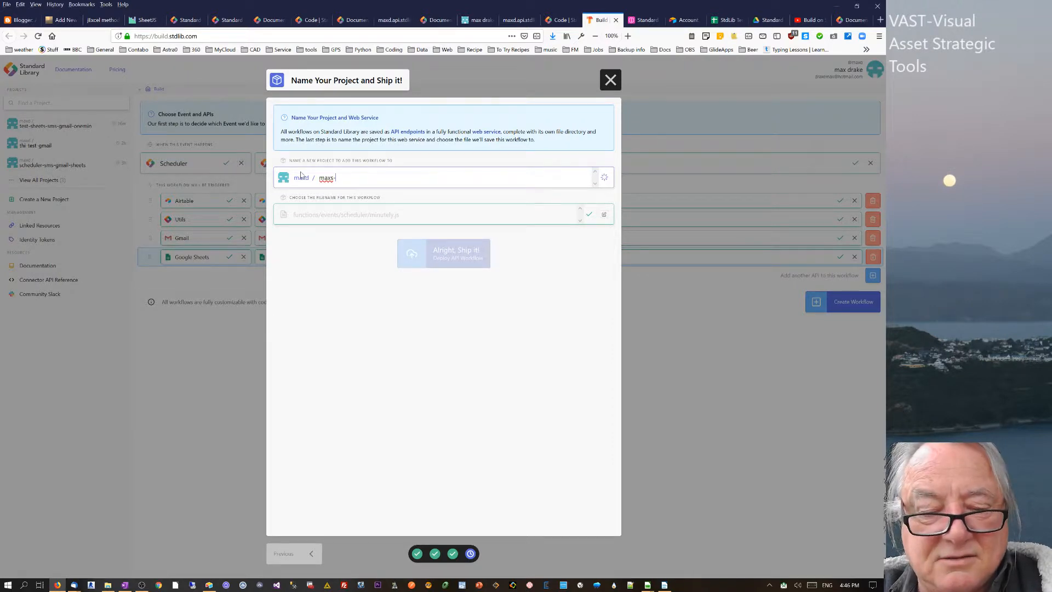
type("test")
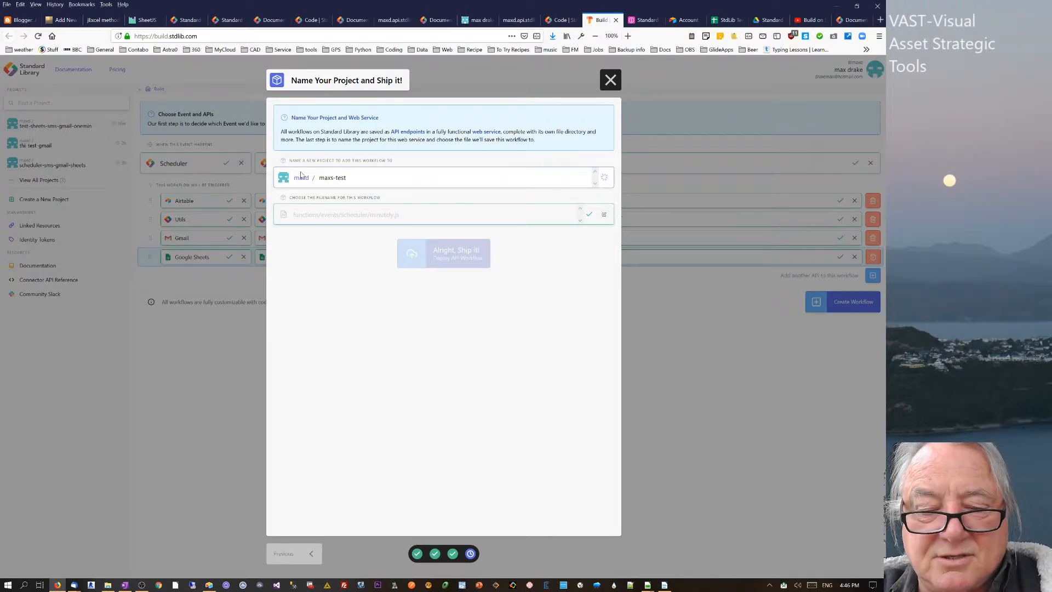
type("est-minute")
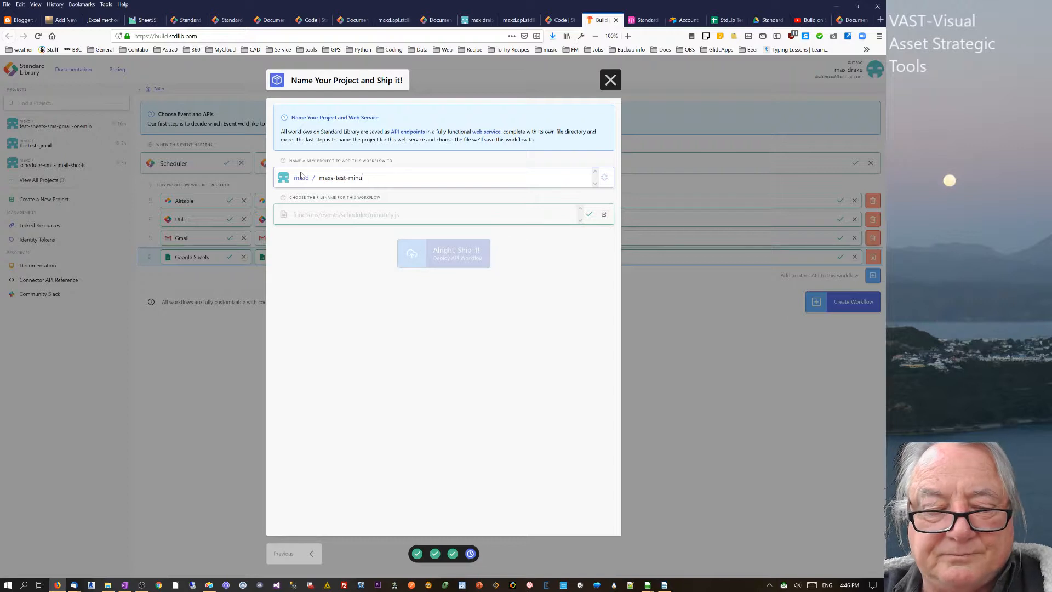
left_click(603, 214)
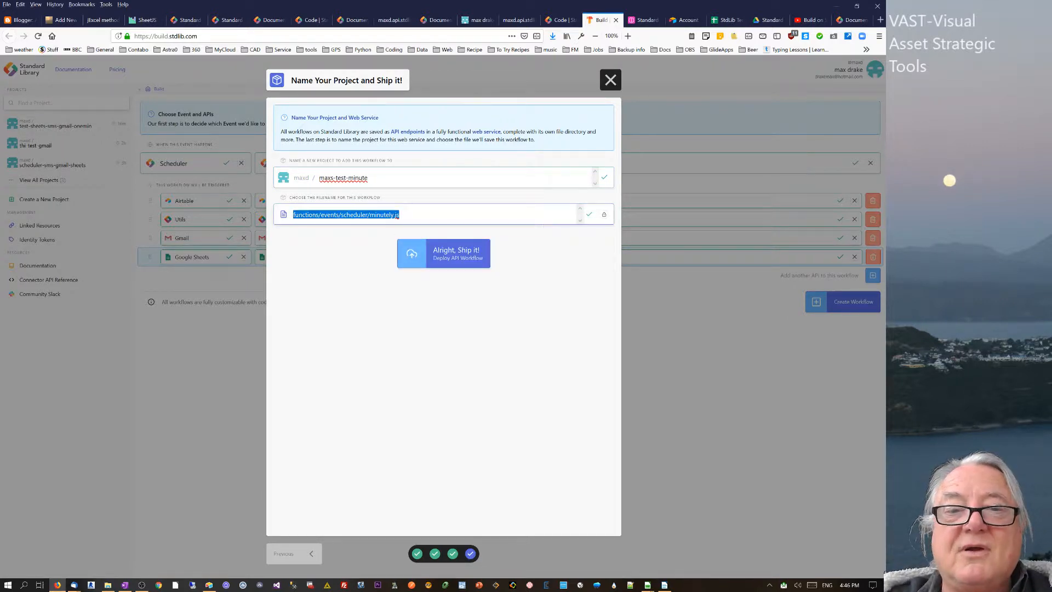
left_click(369, 215)
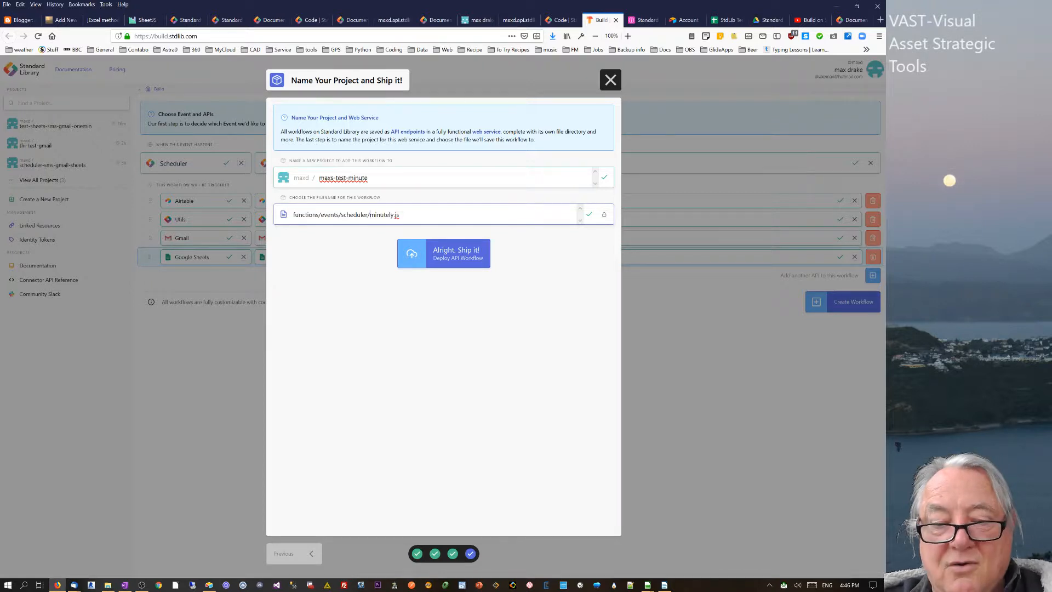
type("xxx-")
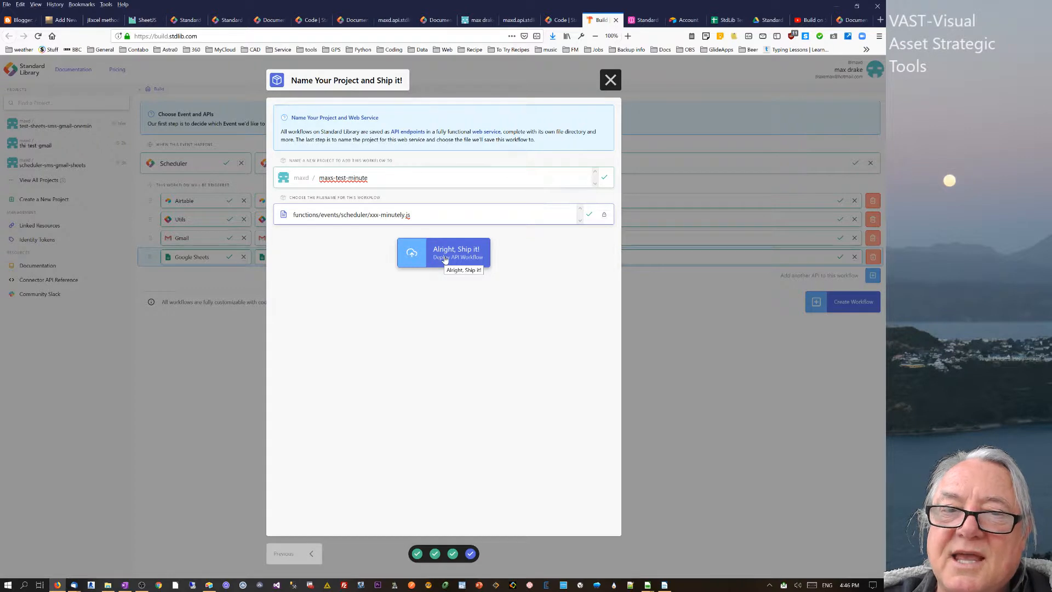
left_click(444, 259)
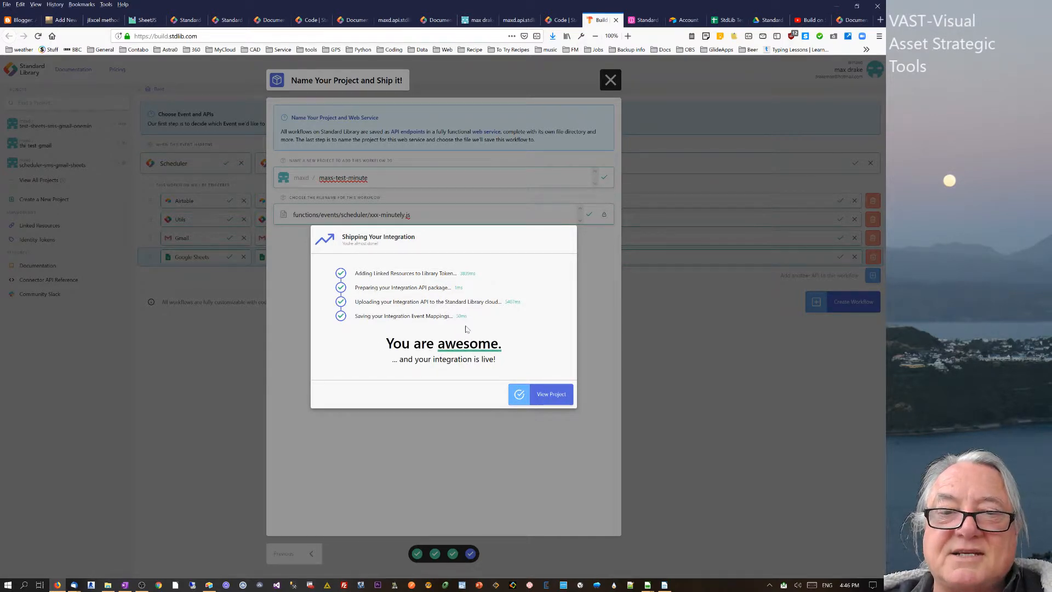
- Open the newly shipped maxs-test-minute project page from the shipping dialog
left_click(550, 394)
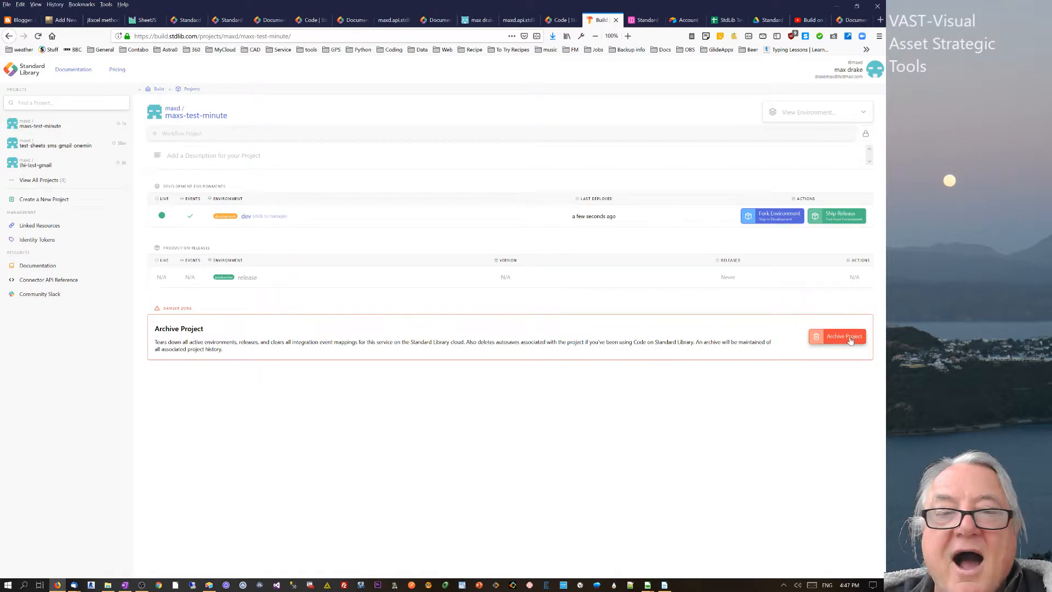
- Open the events.scheduler.xxx-minutely endpoint's API reference docs in a new tab
left_click(246, 217)
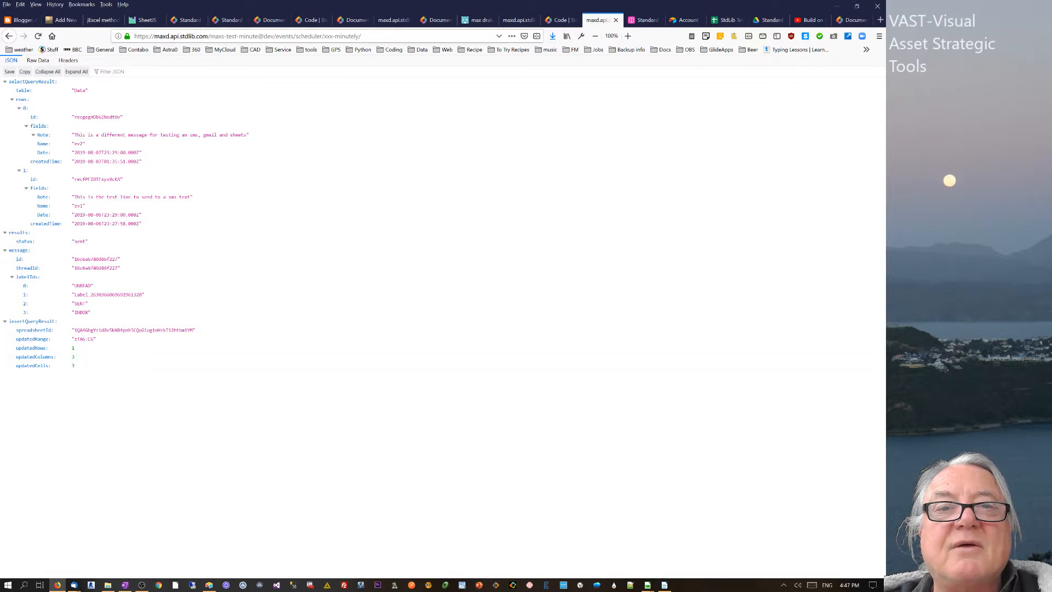
left_click(8, 37)
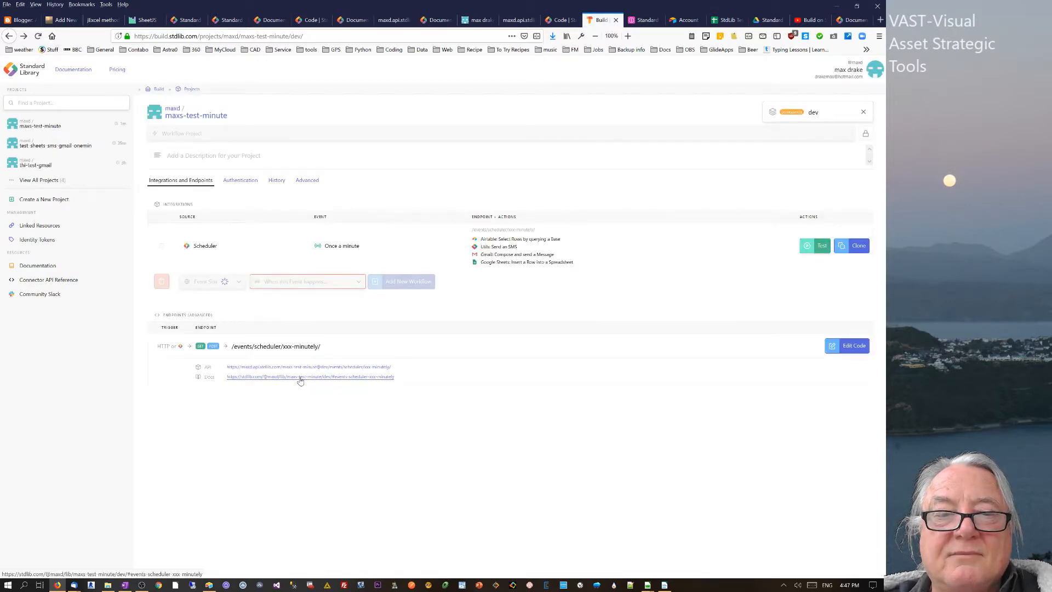
right_click(292, 384)
left_click(338, 383)
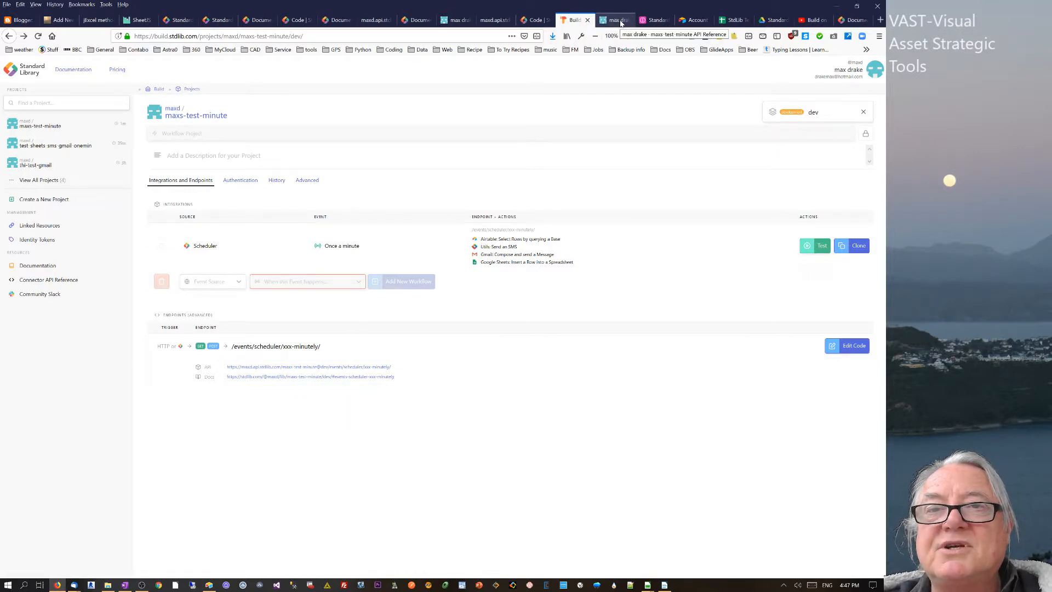
left_click(621, 23)
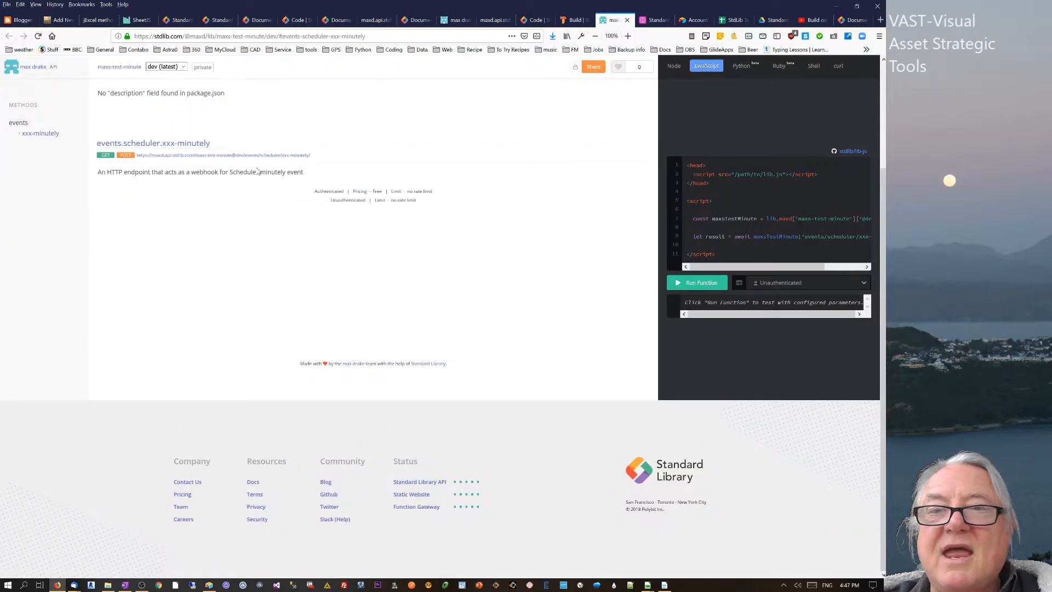
- Compare the endpoint's calling examples in Node, JavaScript, Python, Ruby, Shell and curl
left_click(678, 69)
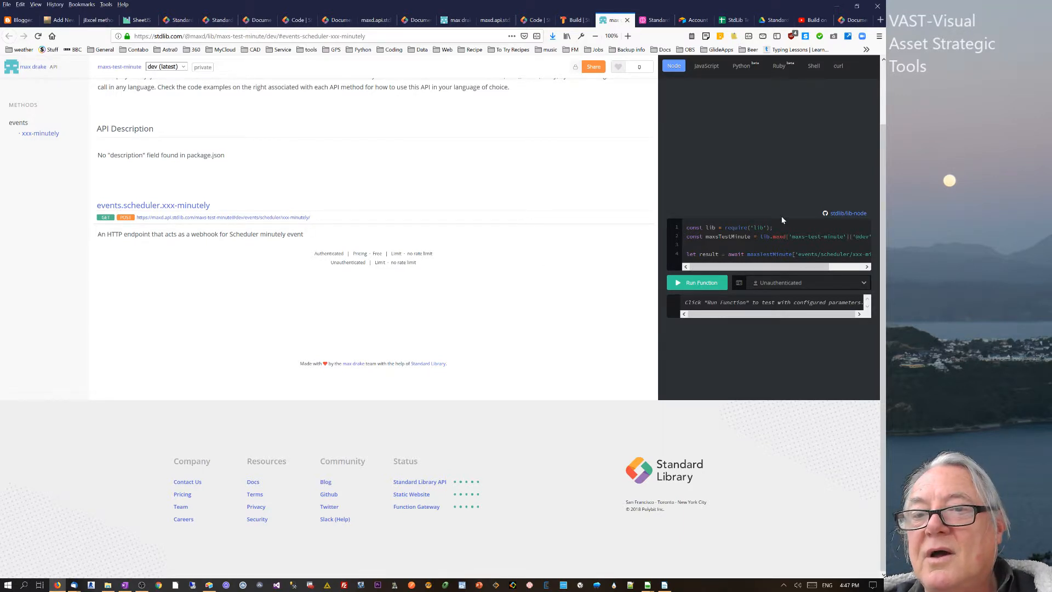
left_click_drag(747, 268, 781, 268)
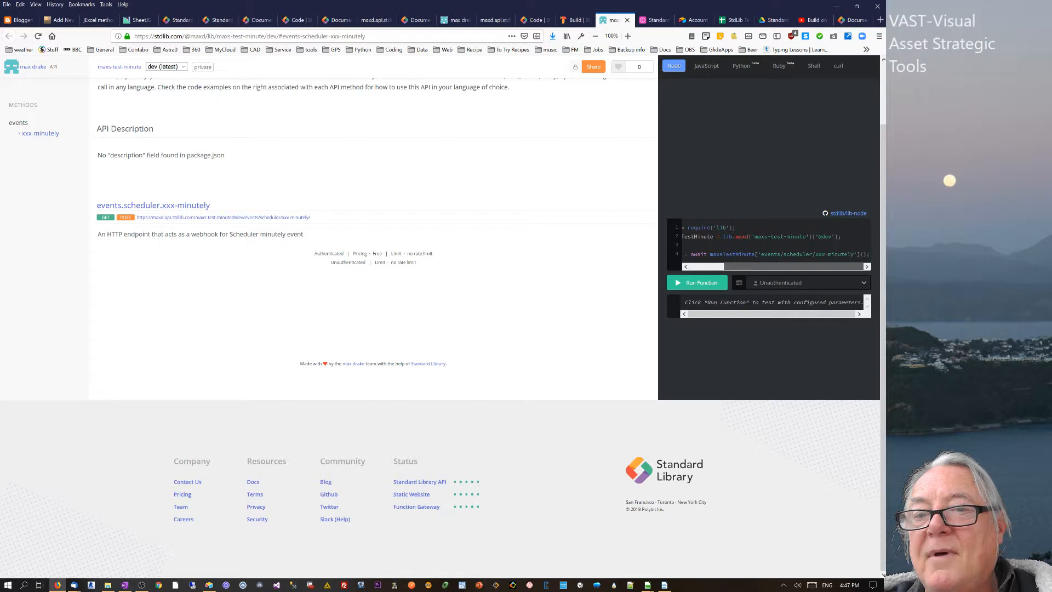
left_click(705, 67)
left_click(745, 67)
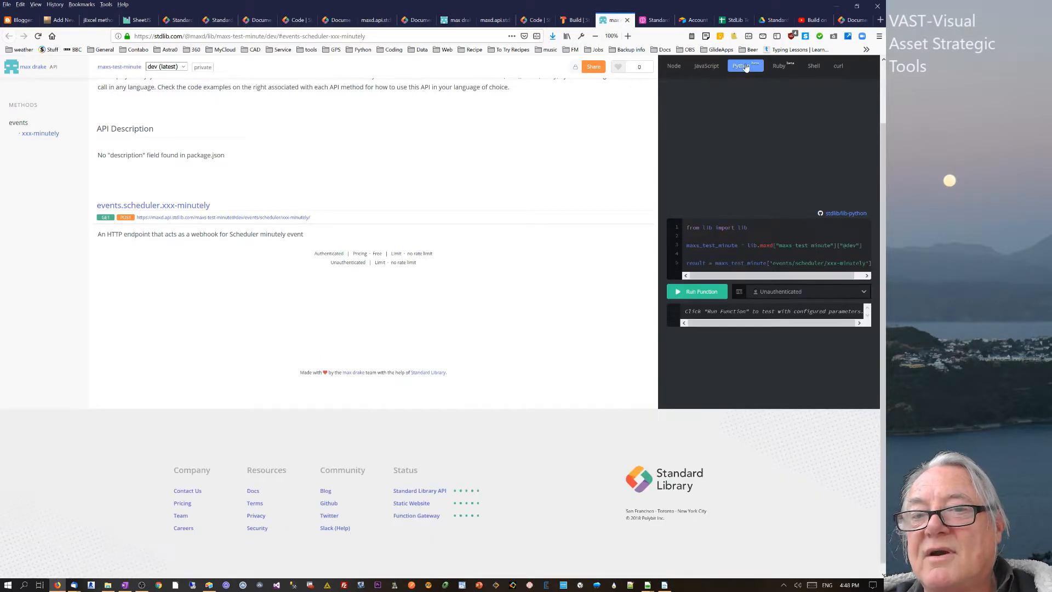
left_click(781, 68)
left_click(814, 67)
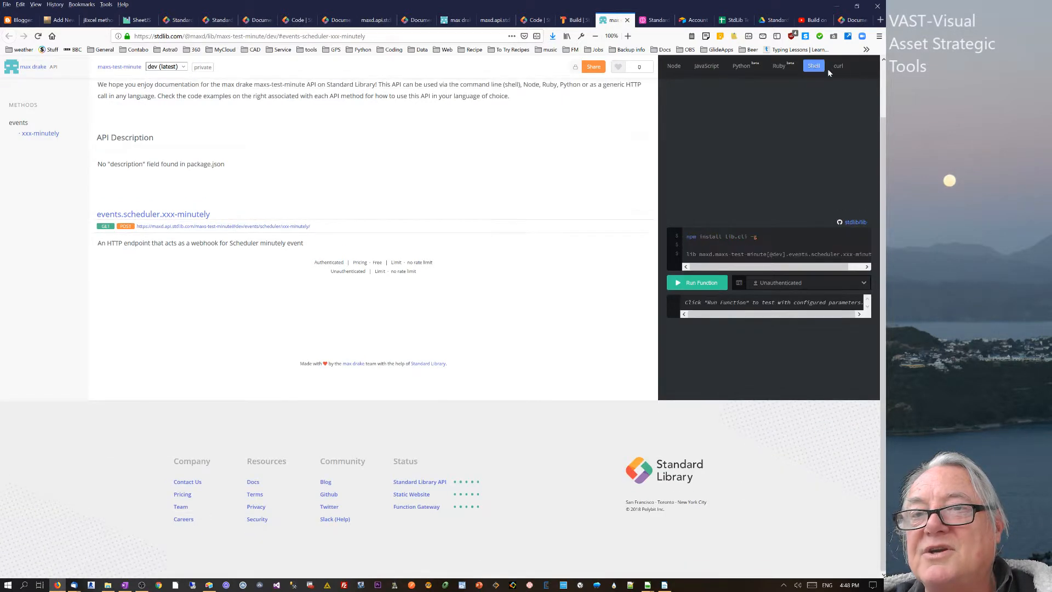
left_click(838, 66)
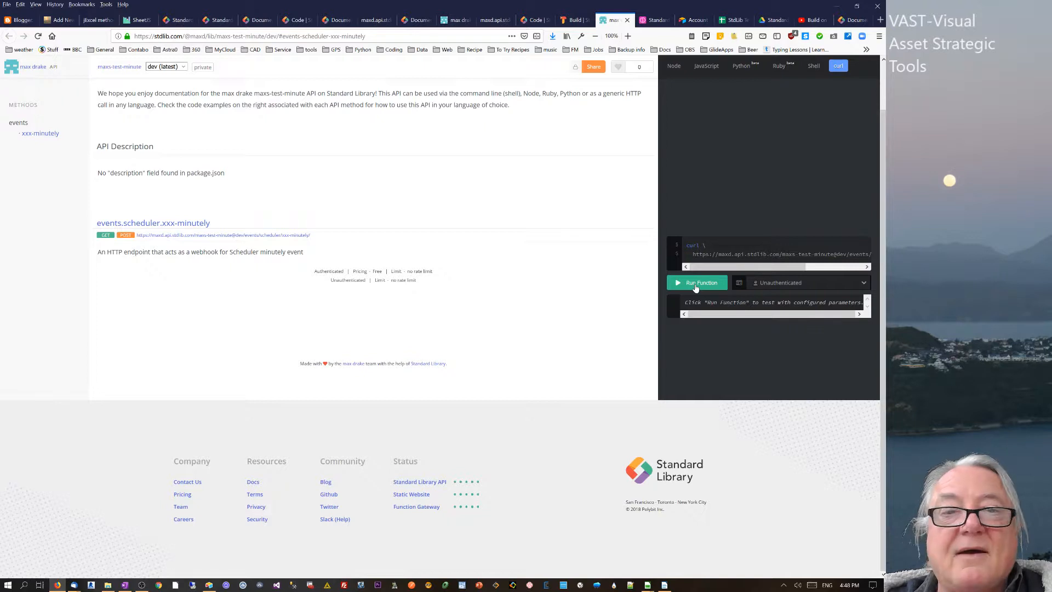
- Check the auth token list, stay unauthenticated, and return to the project's Build page
left_click(761, 285)
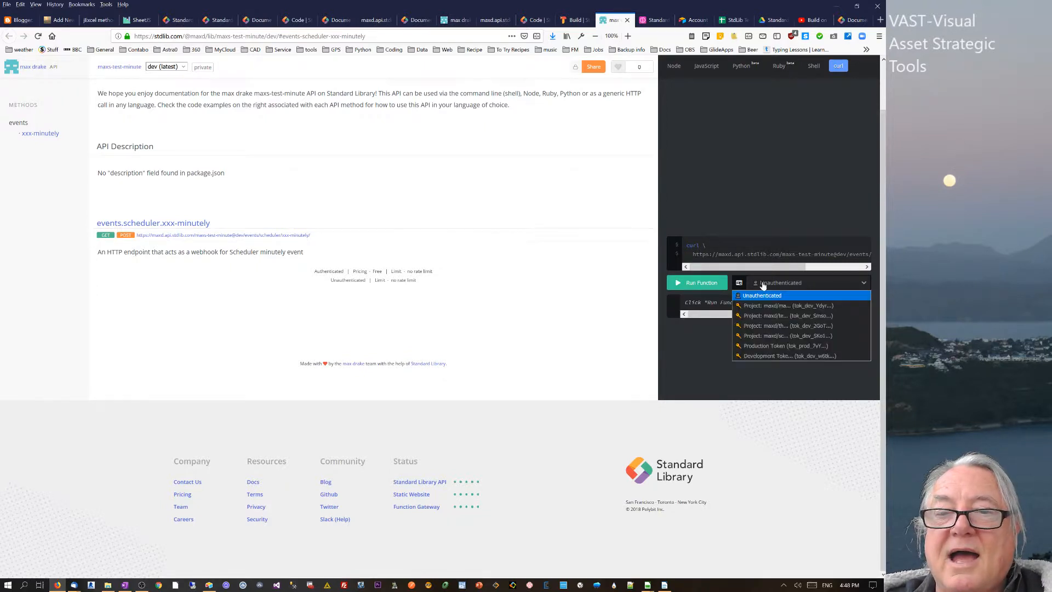
left_click(464, 151)
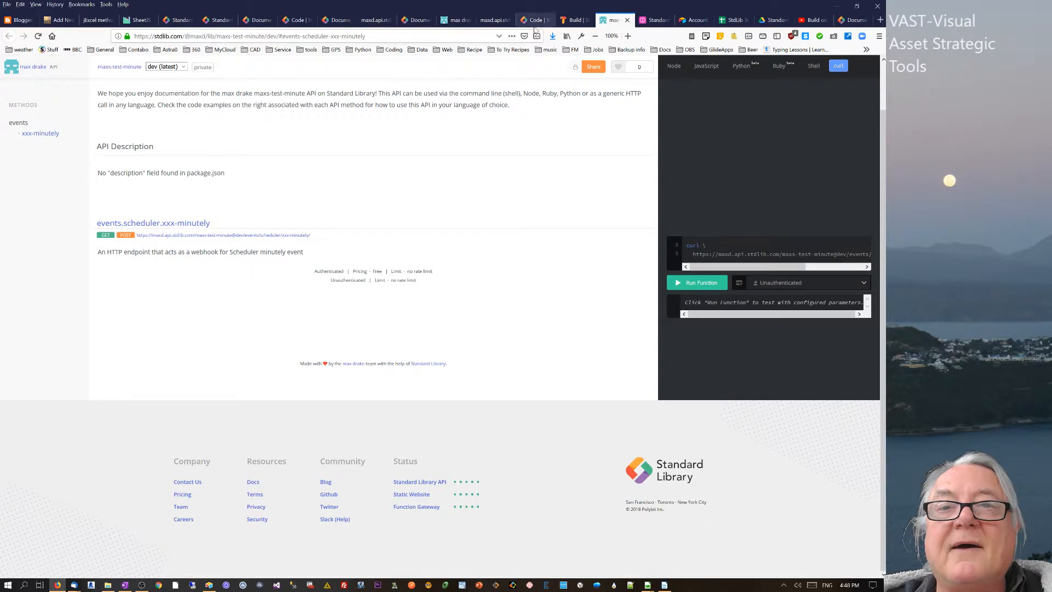
left_click(572, 19)
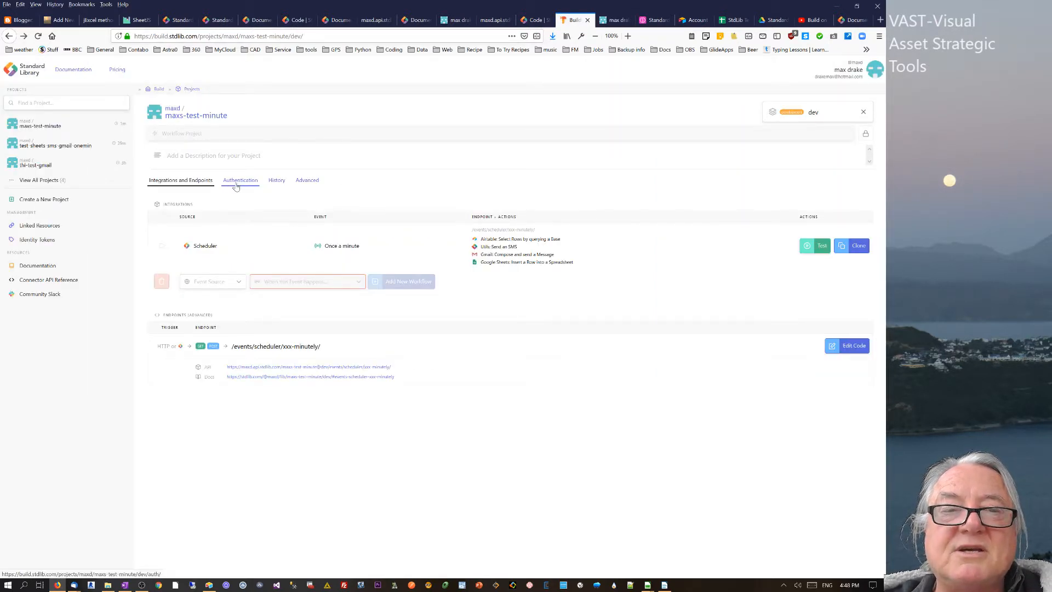
left_click(858, 70)
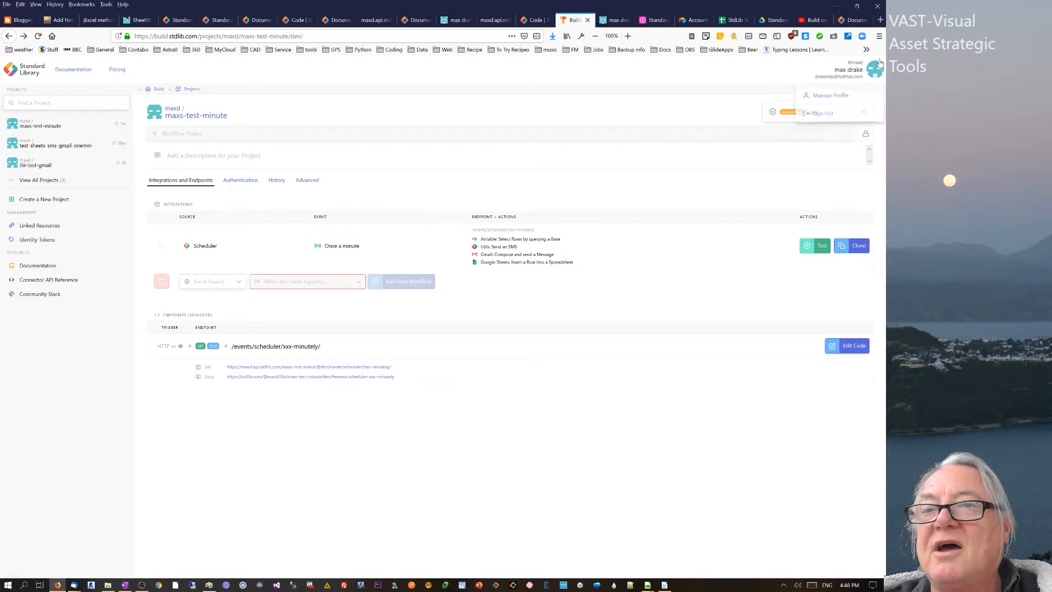
left_click(297, 20)
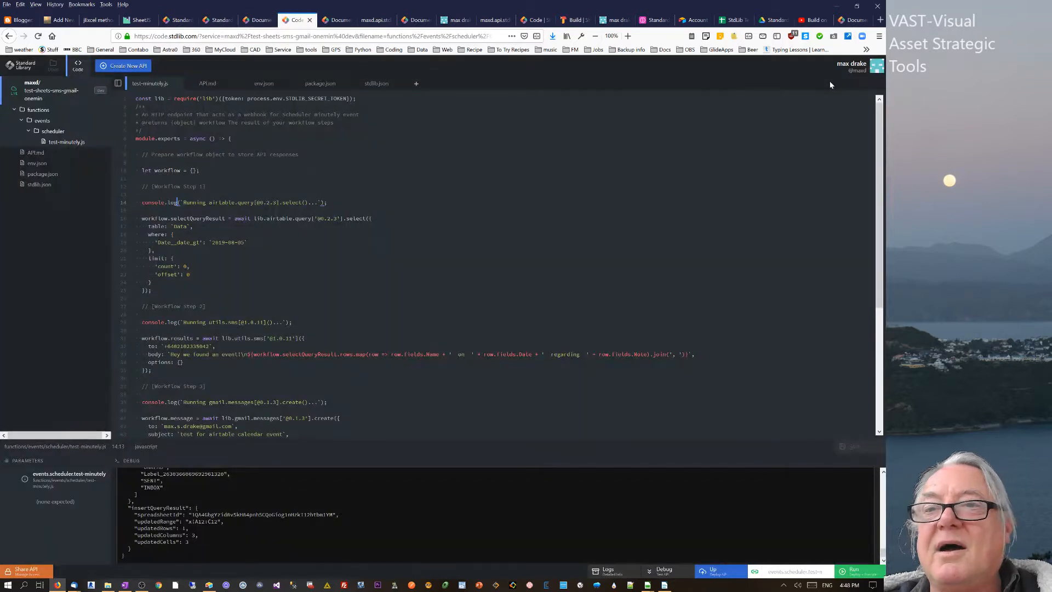
left_click(218, 20)
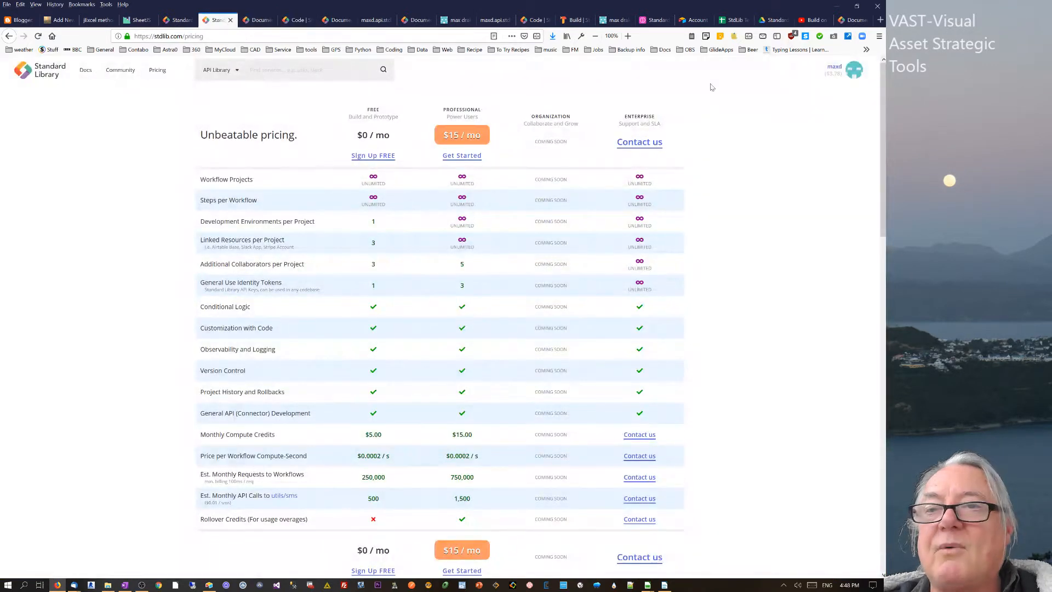
left_click(837, 76)
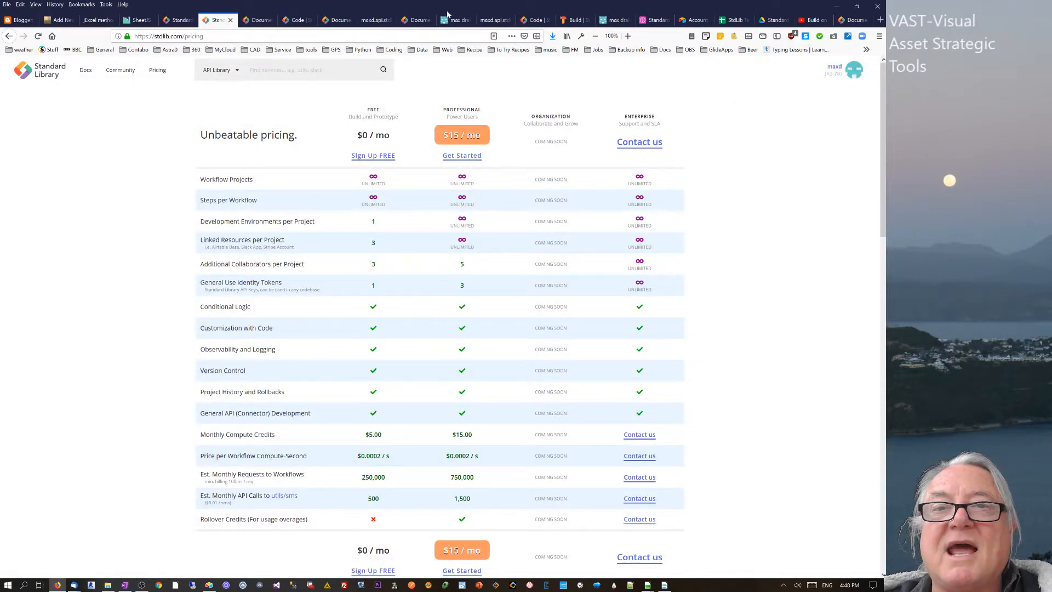
left_click(573, 20)
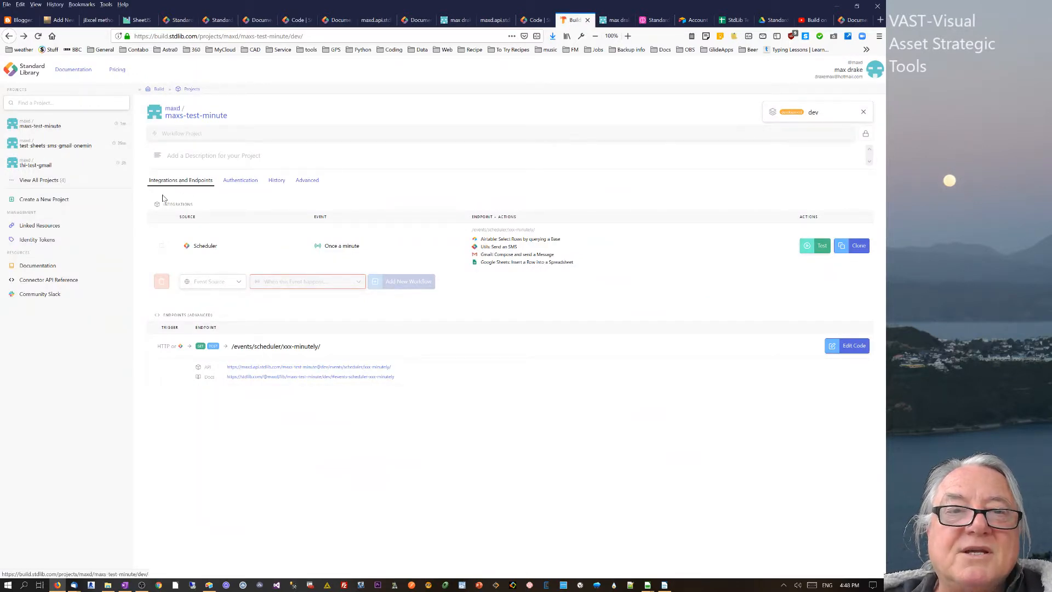
- Open the dev endpoint's xxx-minutely.js in the online editor and select lines 1–46
left_click(177, 116)
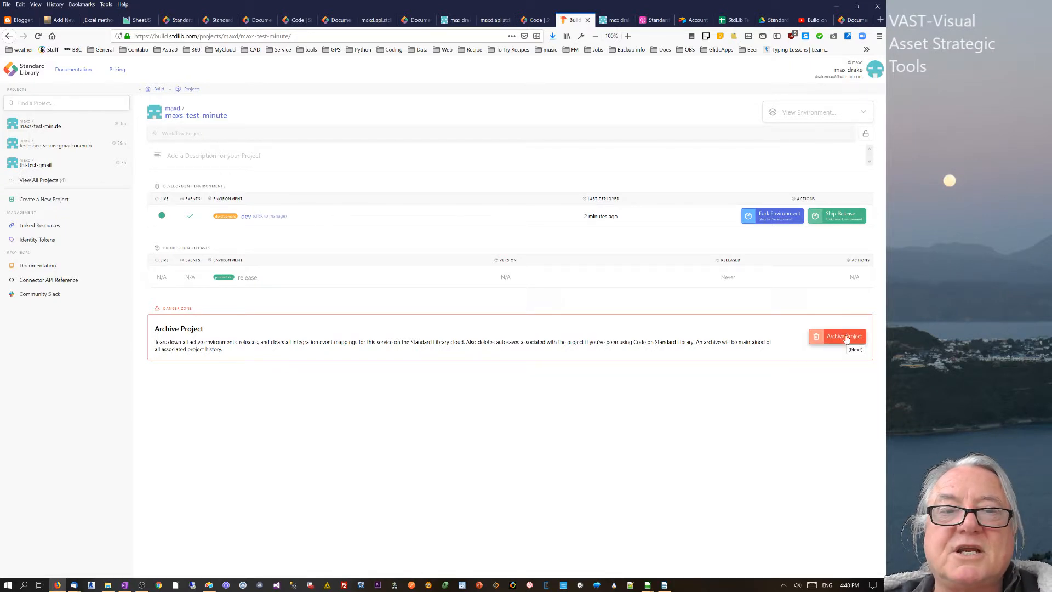
left_click(246, 216)
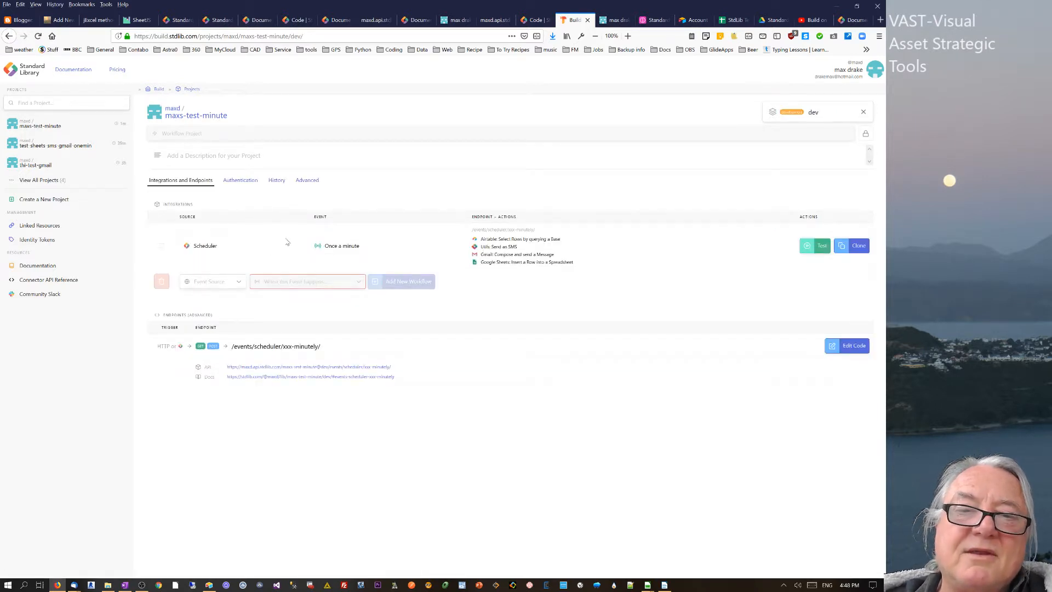
left_click(853, 345)
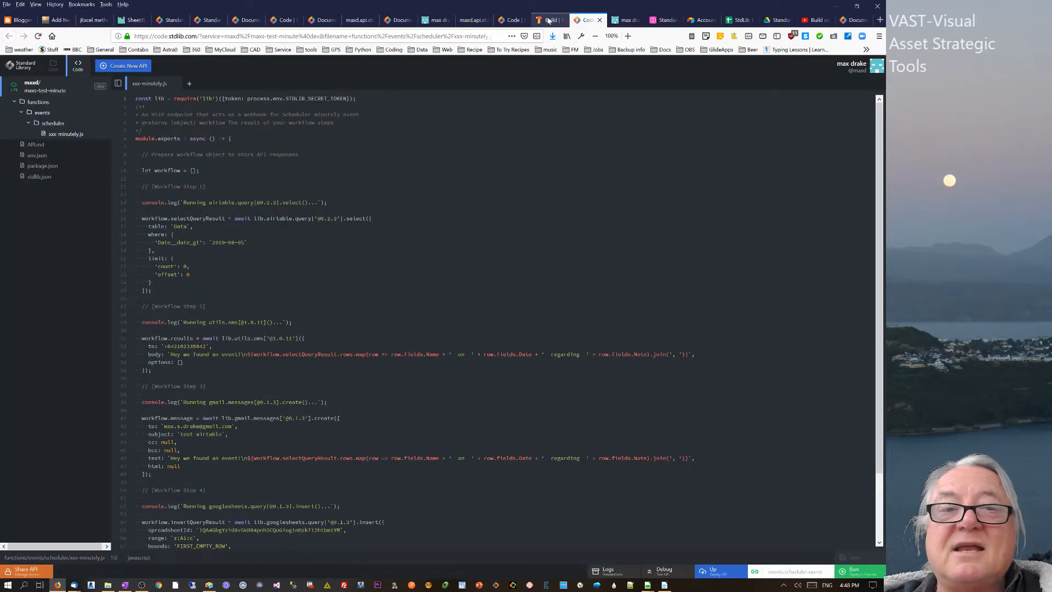
left_click_drag(157, 98, 284, 458)
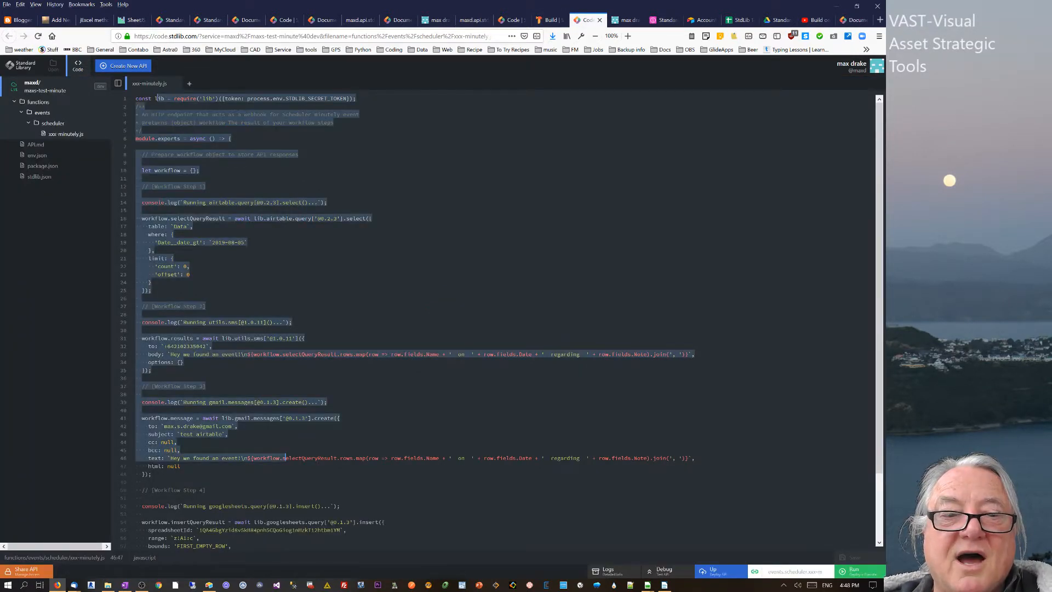
- Read the dev environment's Strip Integrations description, then switch to the Standard Library Intro Airtable base
left_click(549, 20)
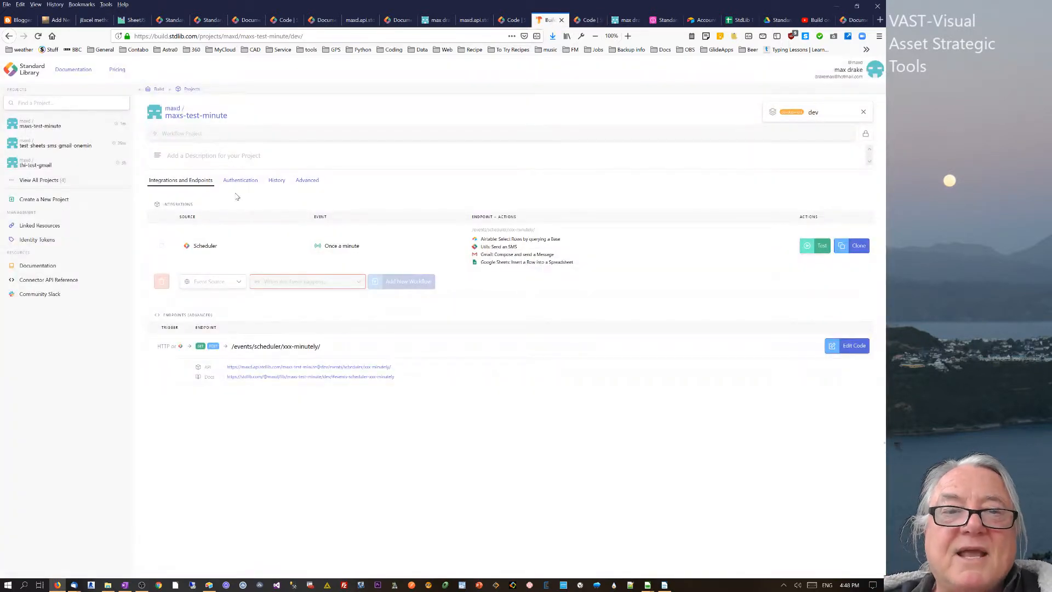
left_click(307, 180)
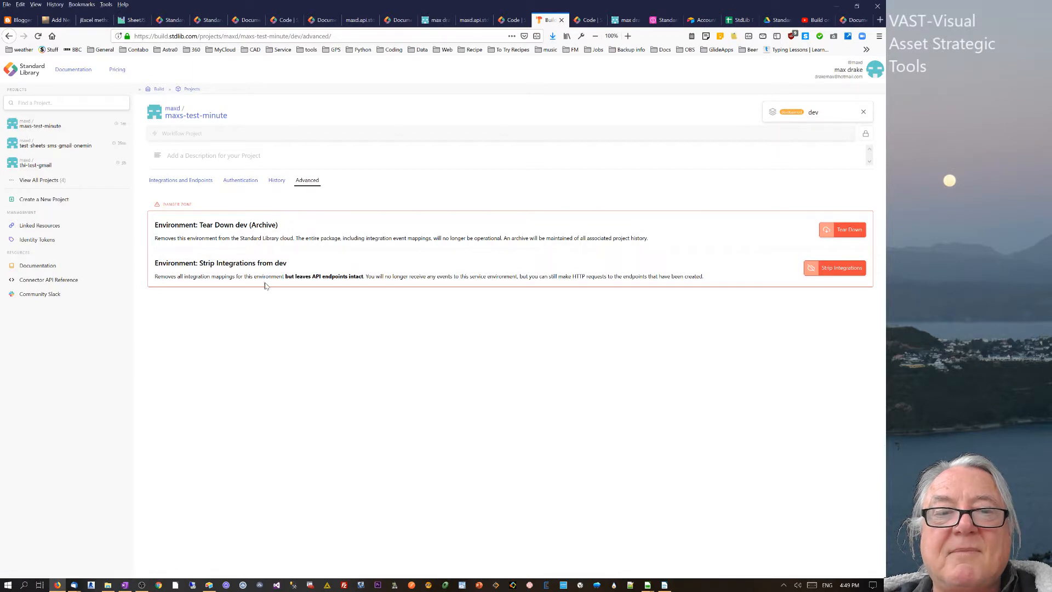
left_click_drag(164, 277, 283, 277)
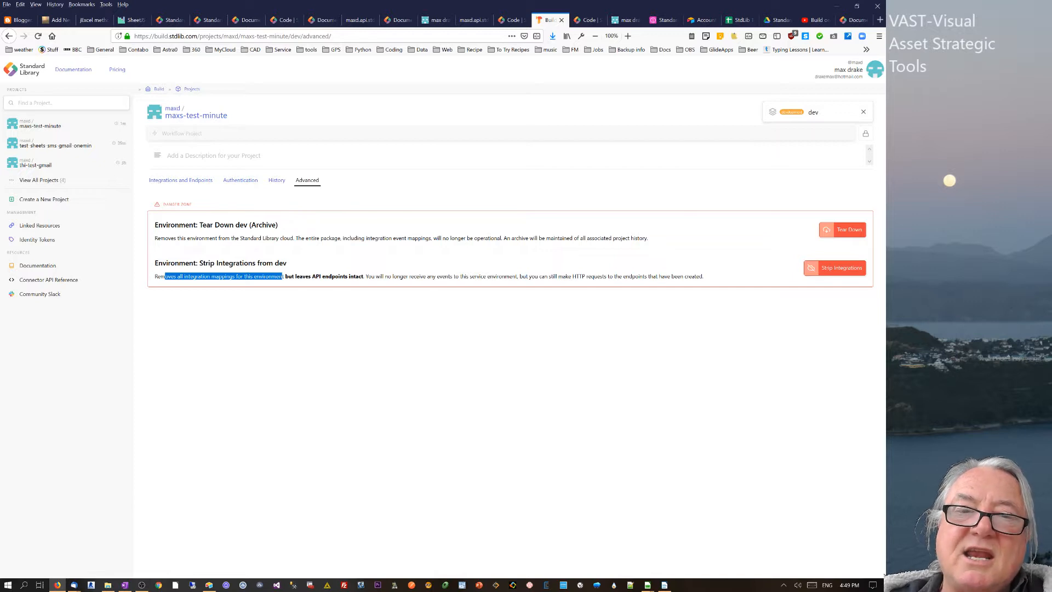
left_click_drag(305, 277, 363, 276)
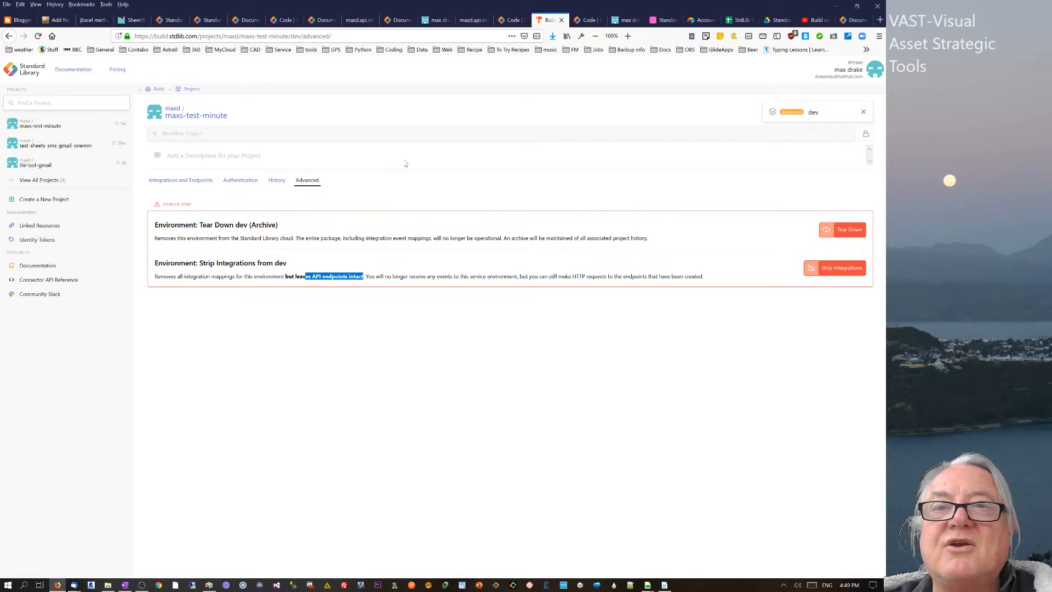
left_click(663, 20)
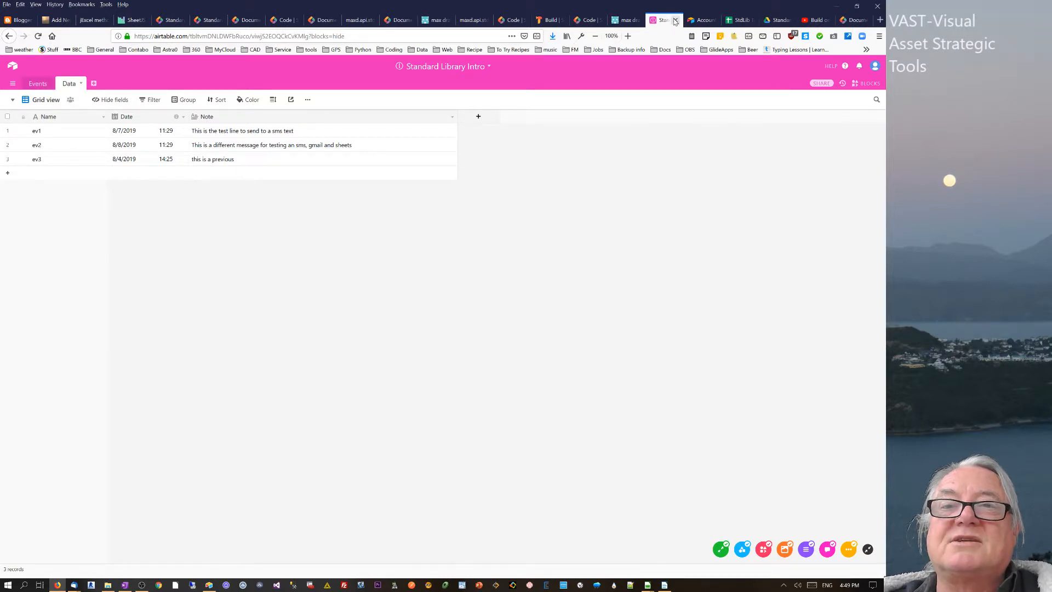
- Review the xxx-minutely.js workflow code, then return to the project's Advanced settings
left_click(626, 20)
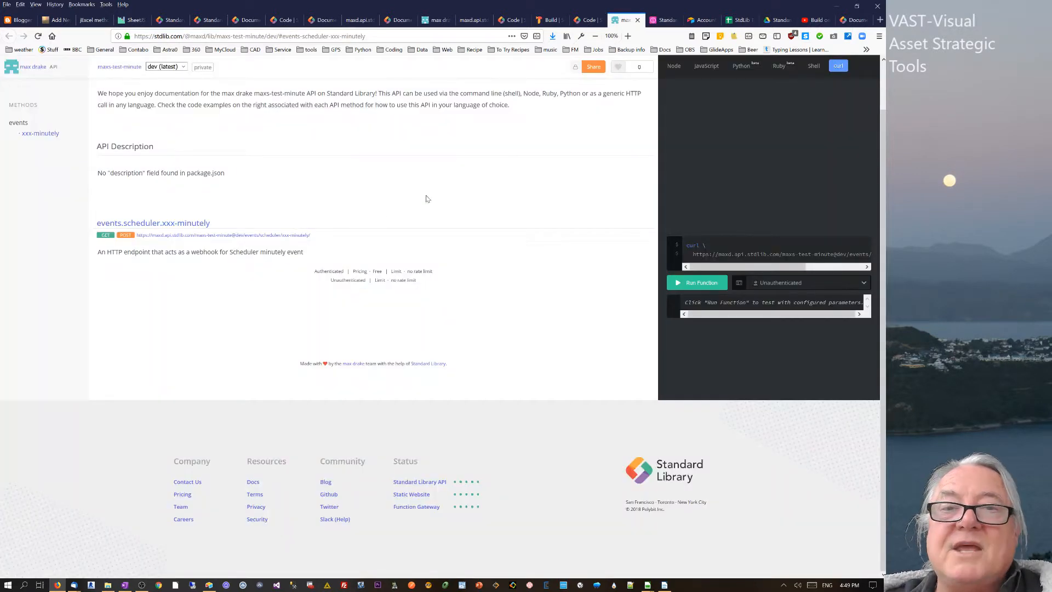
left_click(660, 22)
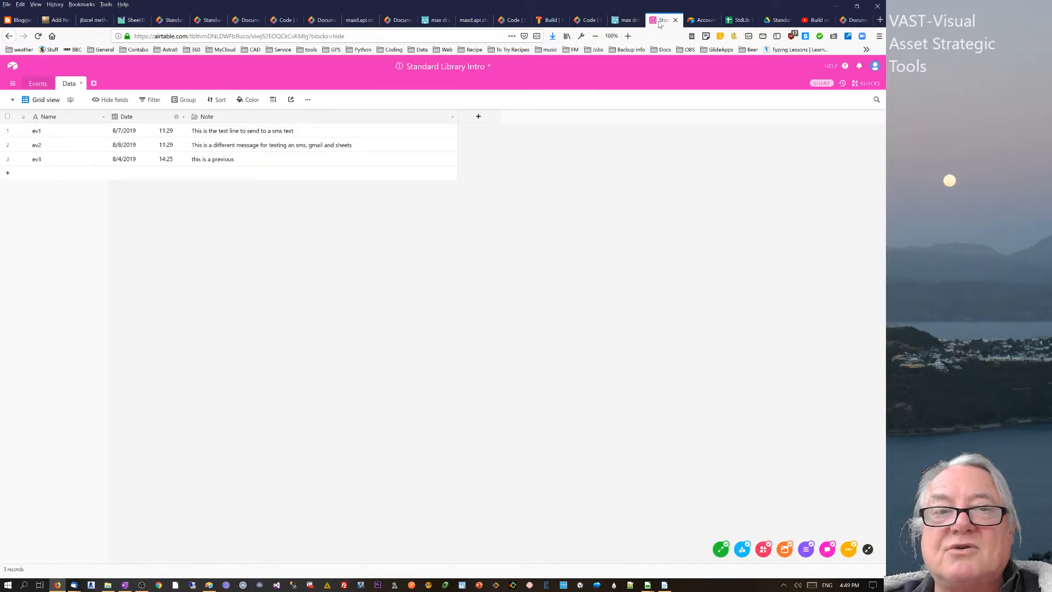
left_click(513, 22)
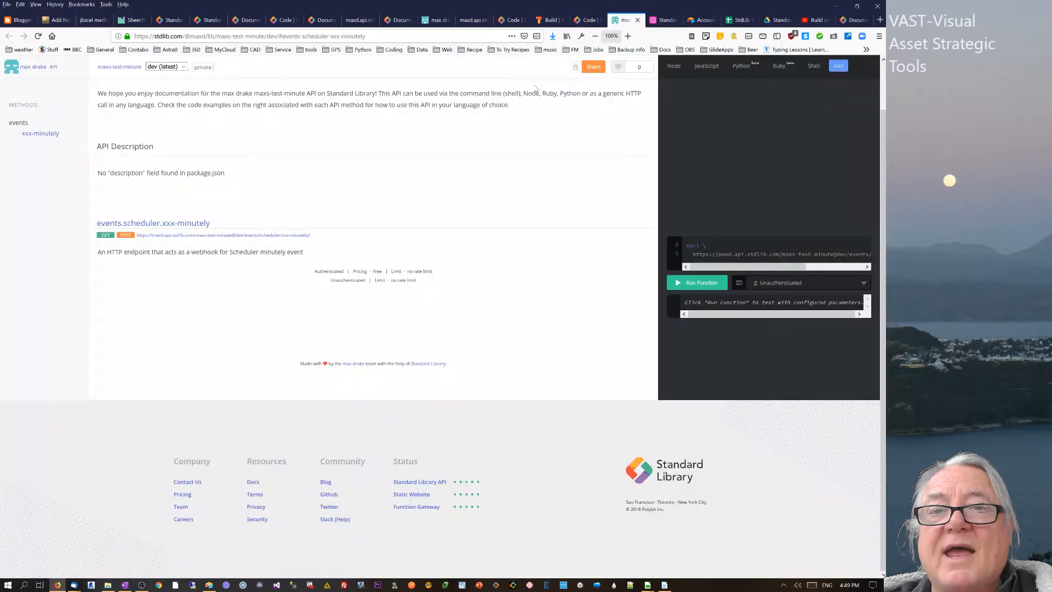
left_click(624, 21)
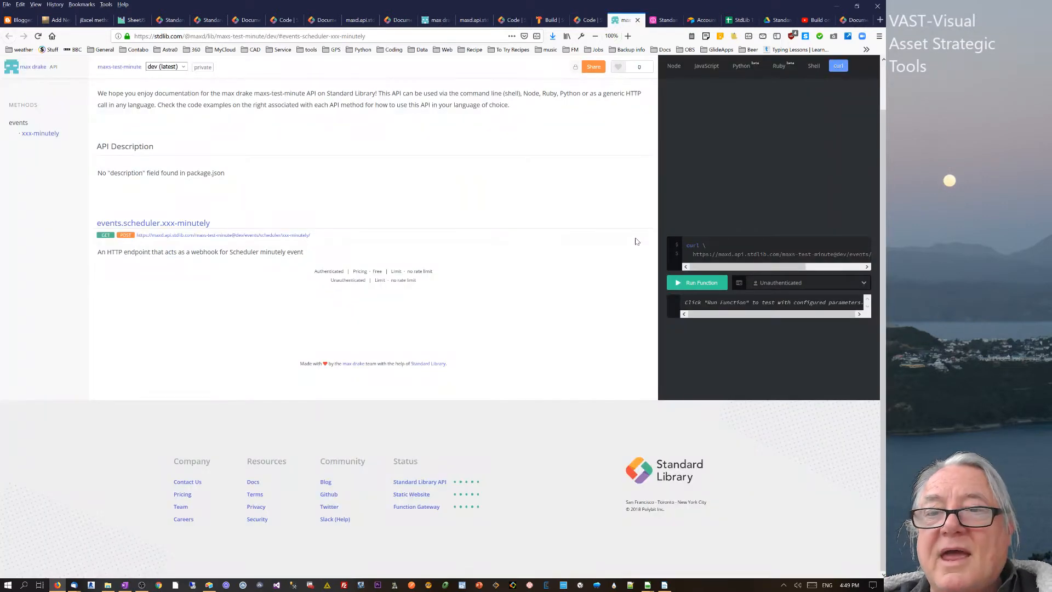
scroll(692, 179, "up", 2)
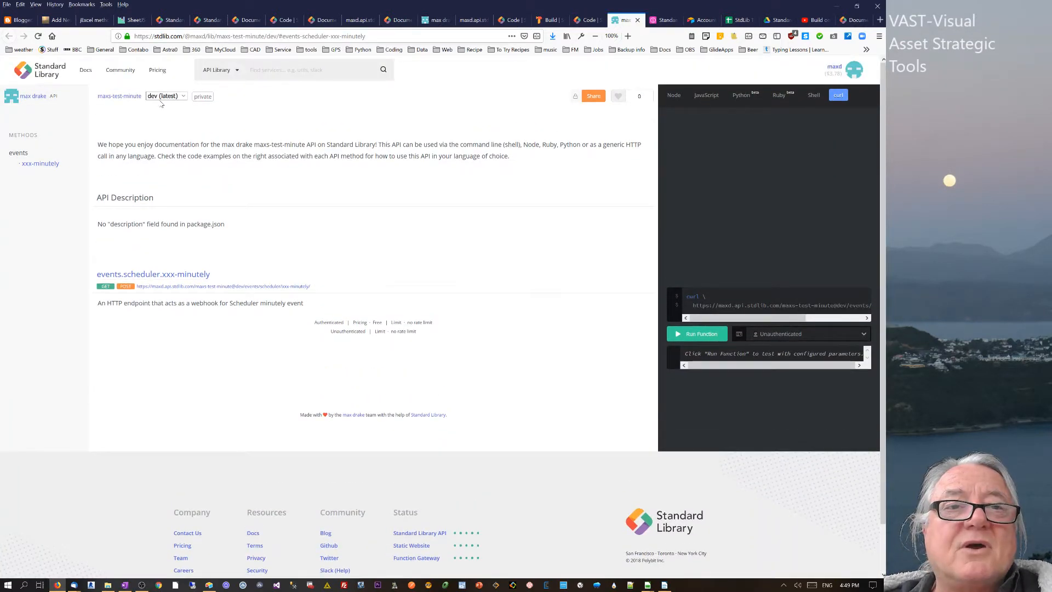
left_click(586, 20)
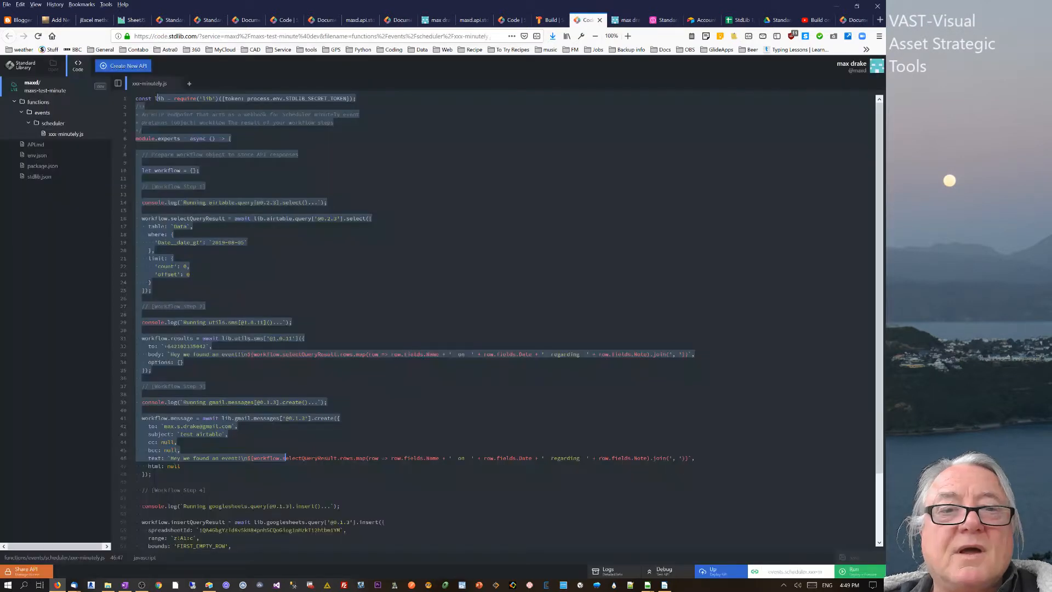
left_click(142, 163)
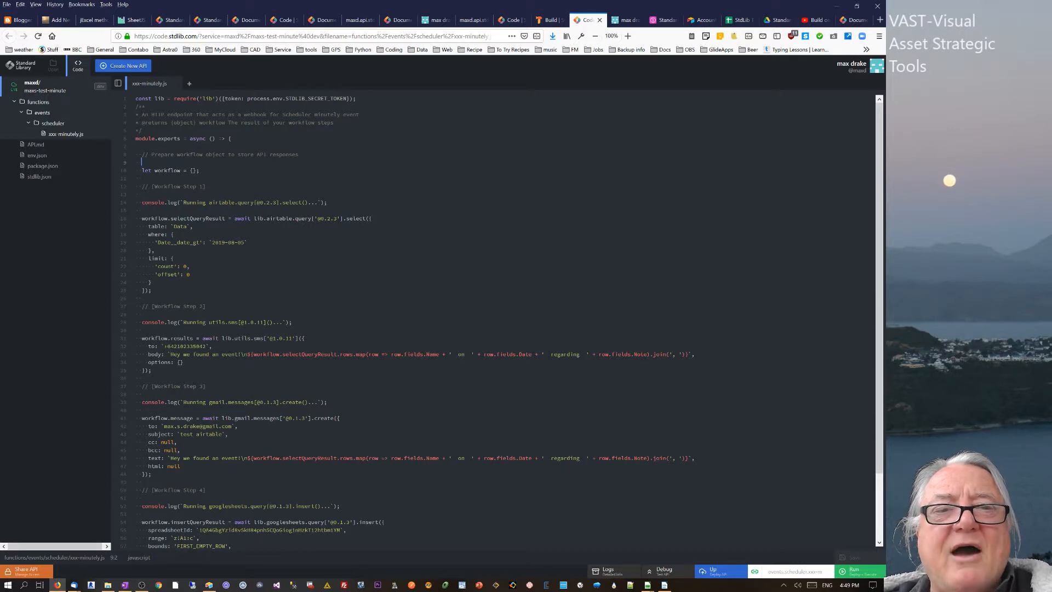
left_click_drag(174, 98, 44, 148)
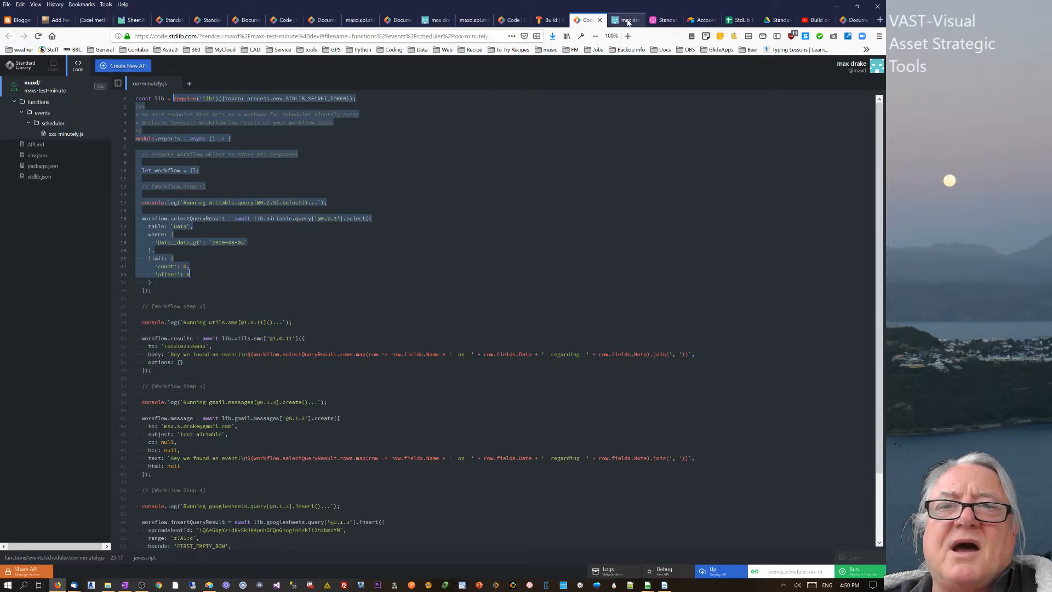
left_click(537, 22)
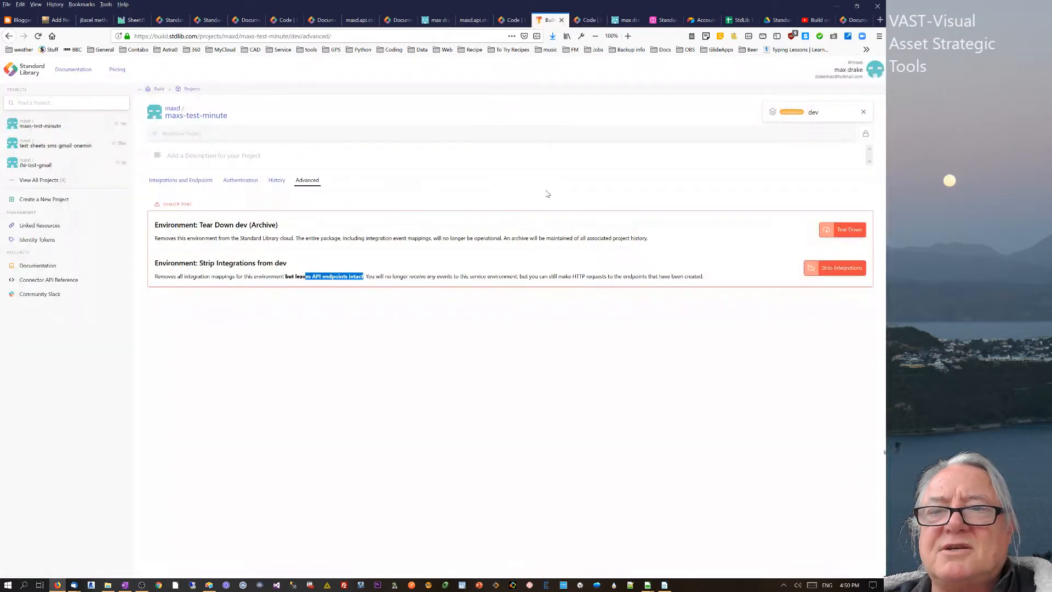
- Start Strip Integrations and enter dev, but back out to Integrations and Endpoints unconfirmed
left_click(845, 269)
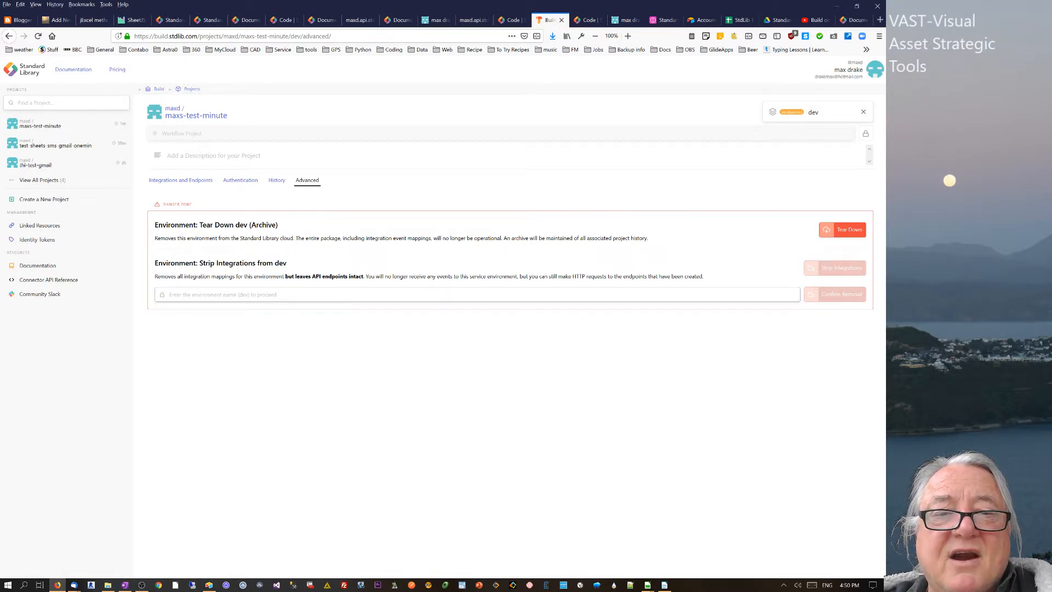
type("d")
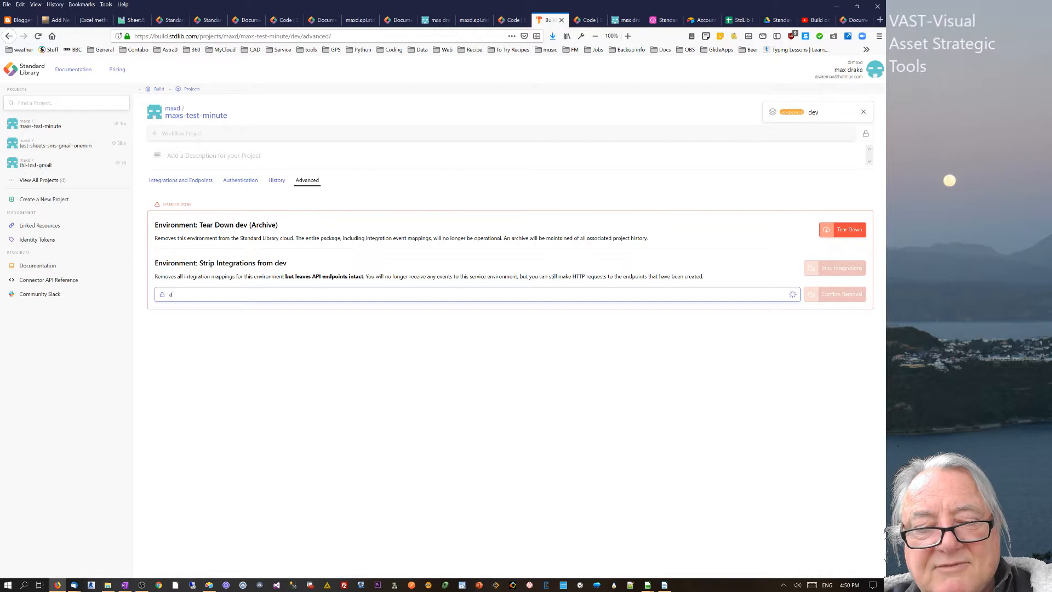
type("ev")
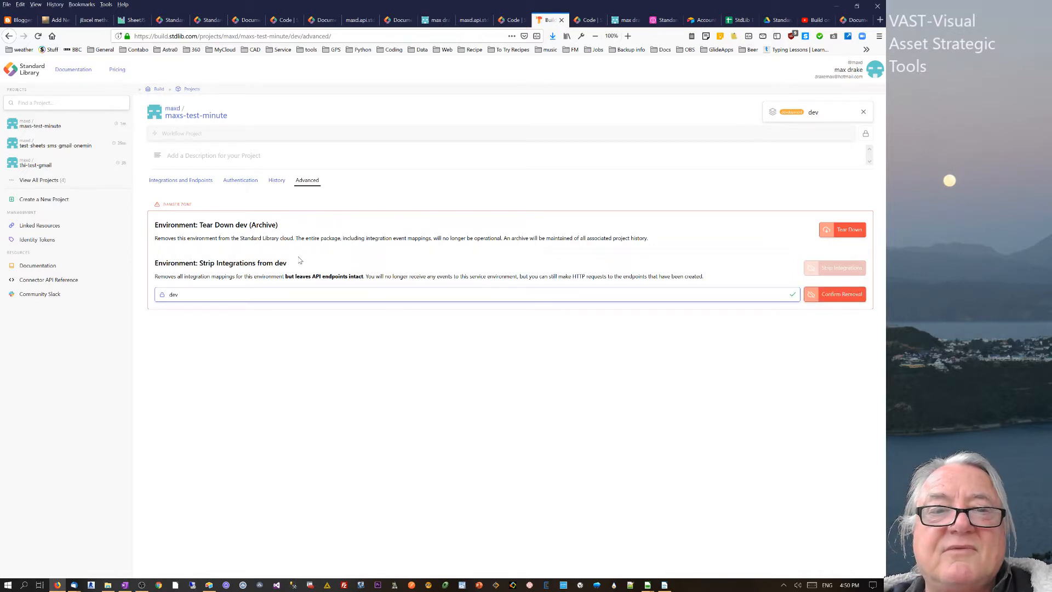
left_click(199, 182)
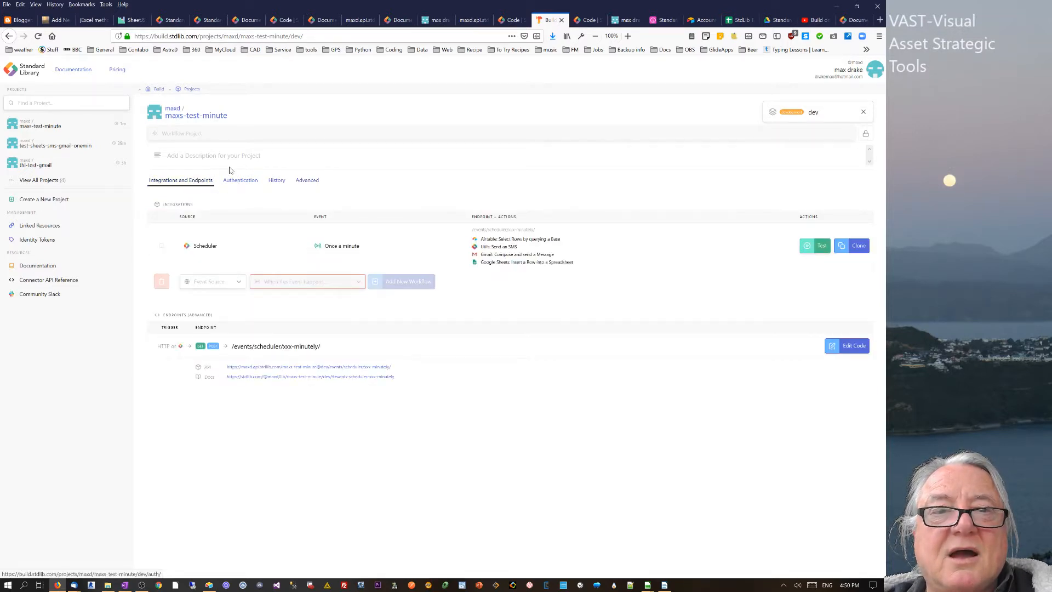
- Fill the archive confirmation with the pasted maxs-test-minute project path, trimming stray characters
left_click(189, 119)
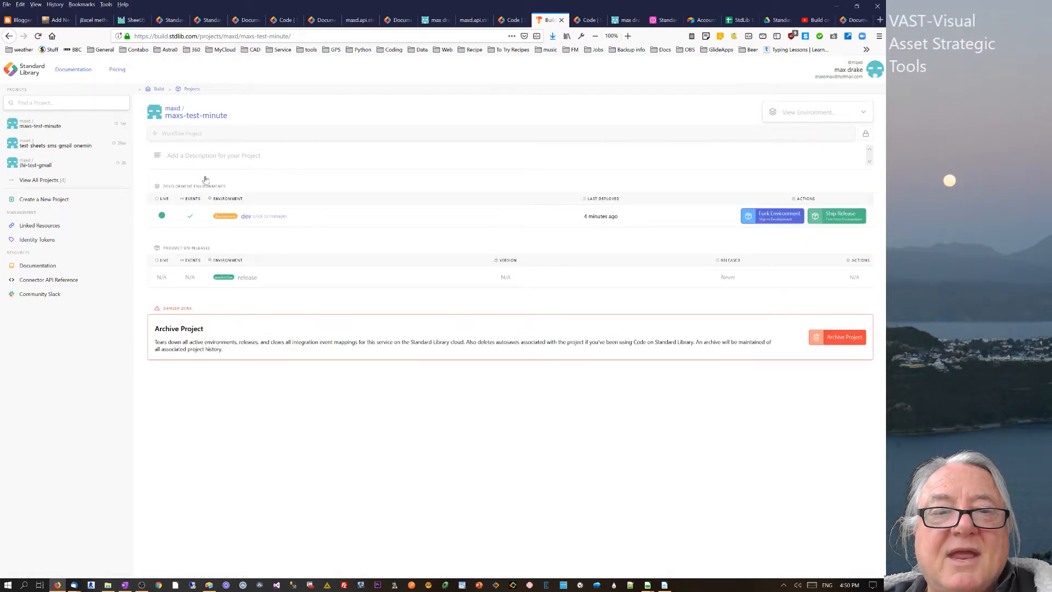
left_click(850, 339)
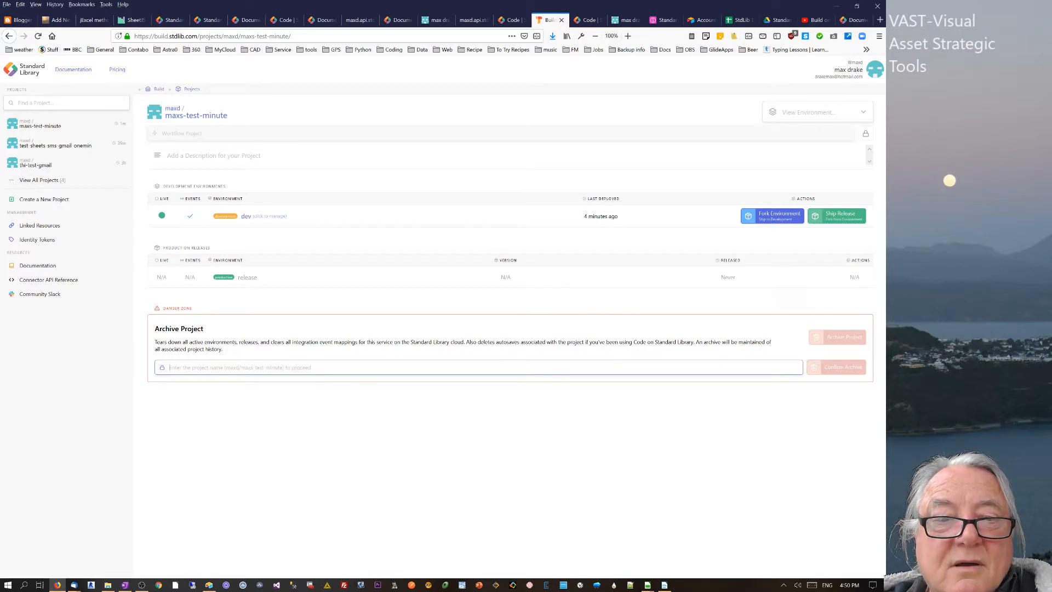
left_click_drag(239, 124, 171, 111)
key("ctrl+c")
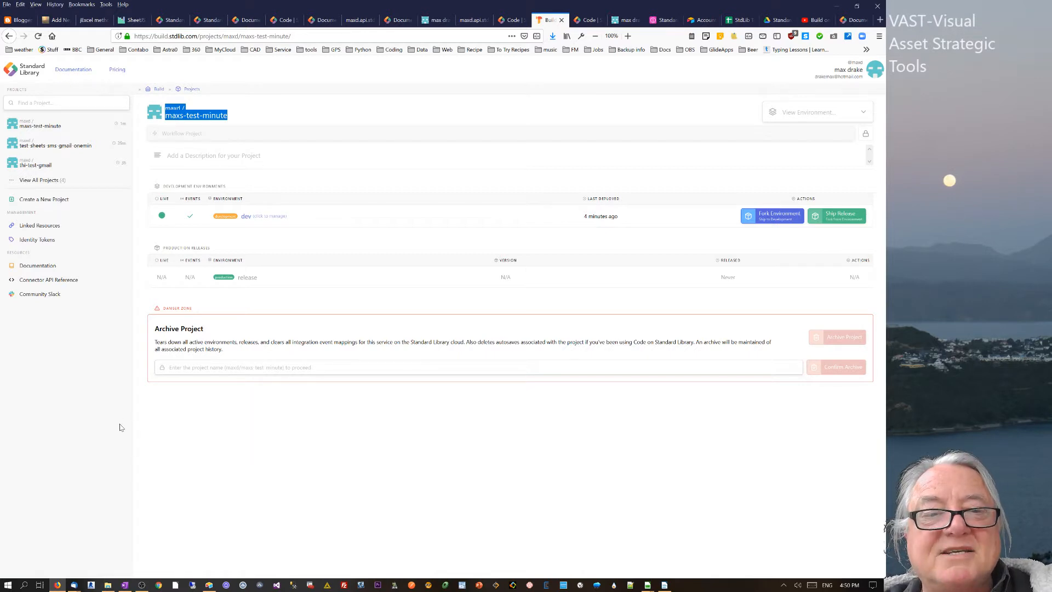
left_click(170, 367)
key("ctrl+v")
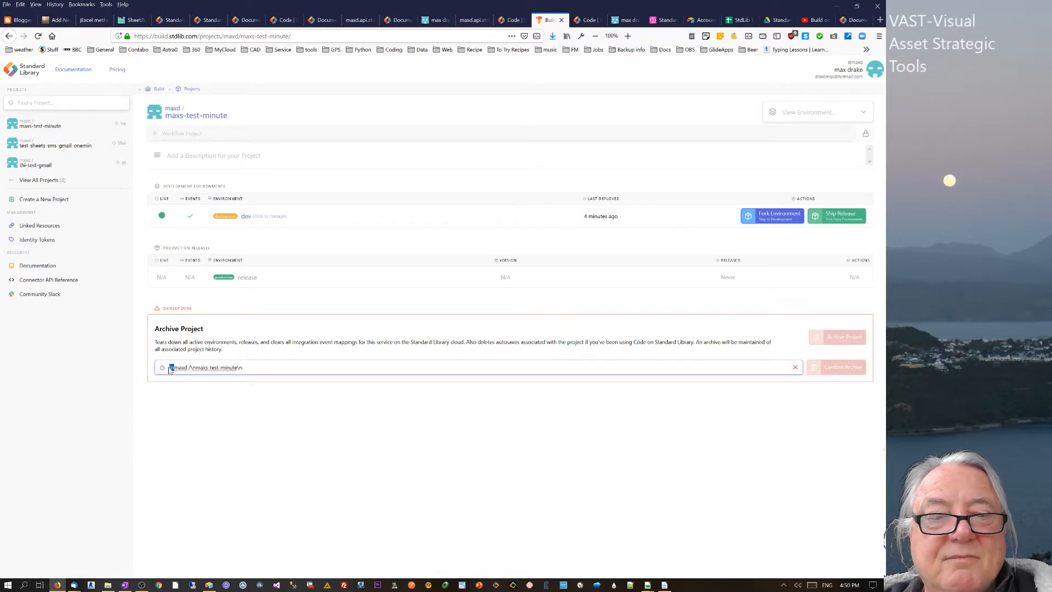
key("BackSpace")
key("BackSpace")
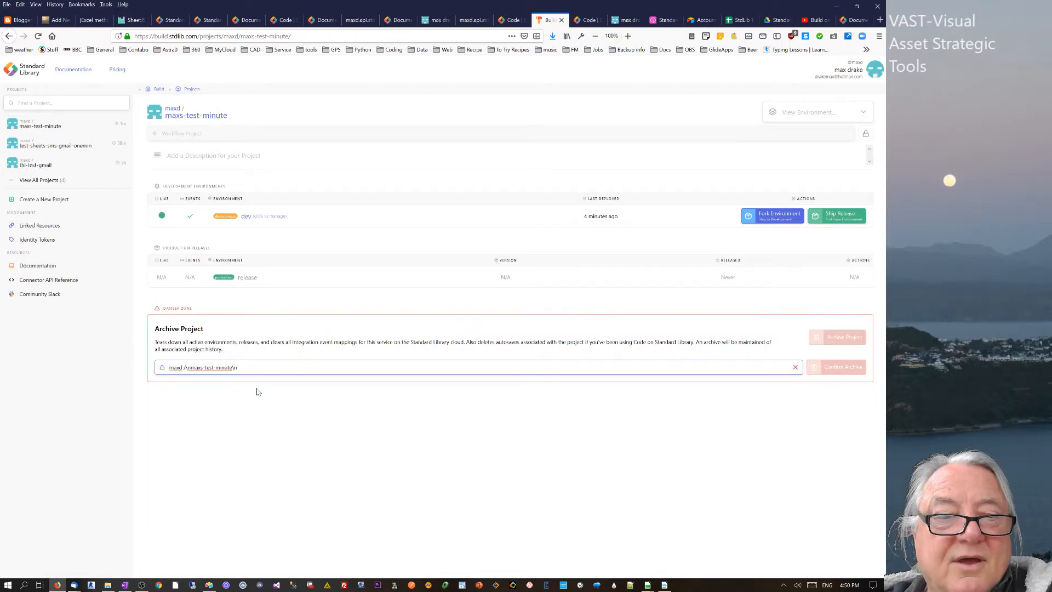
key("BackSpace")
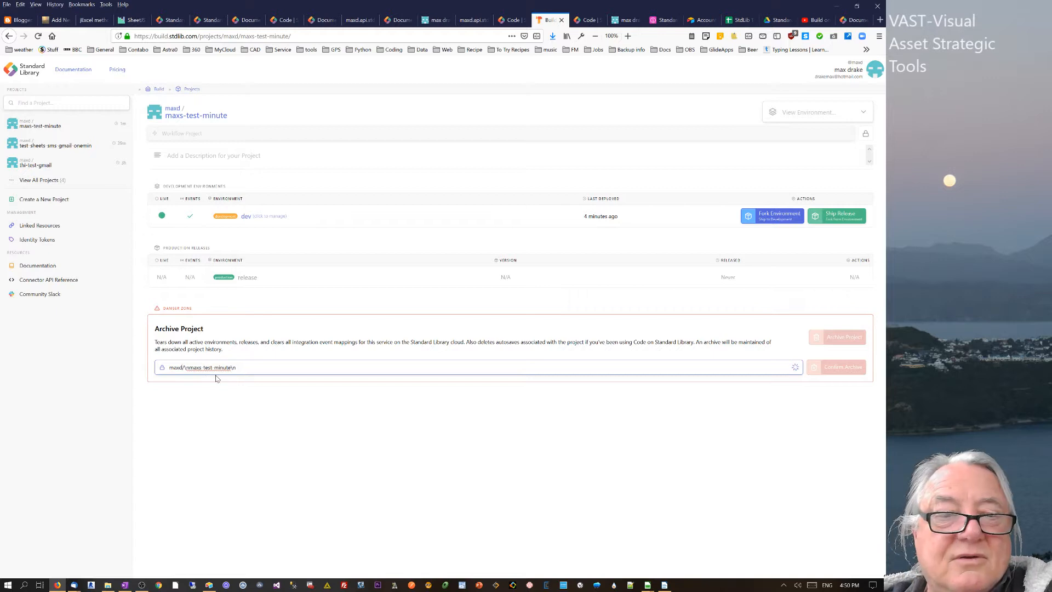
key("BackSpace")
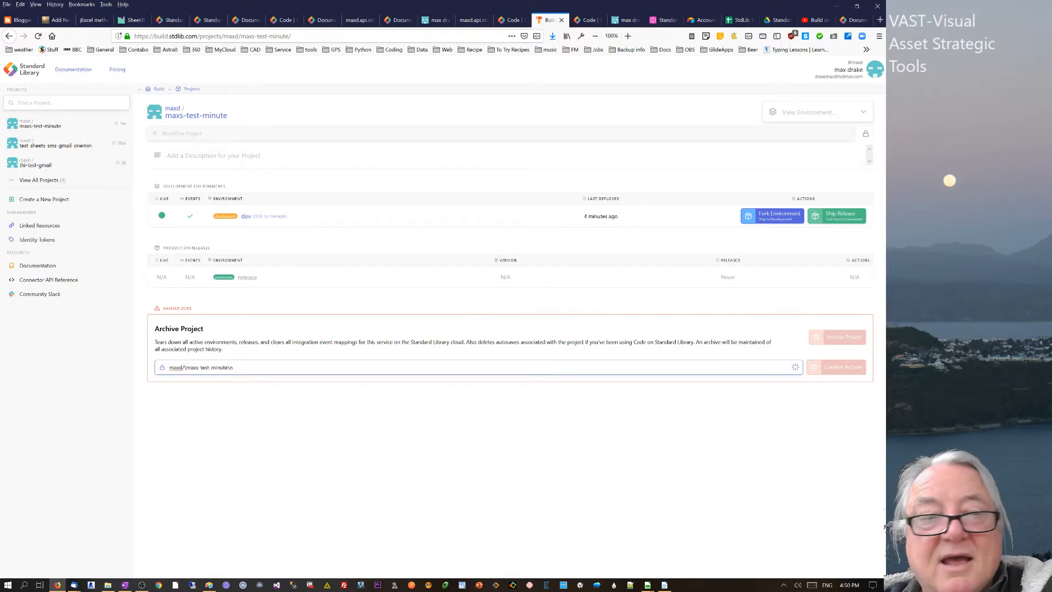
key("BackSpace")
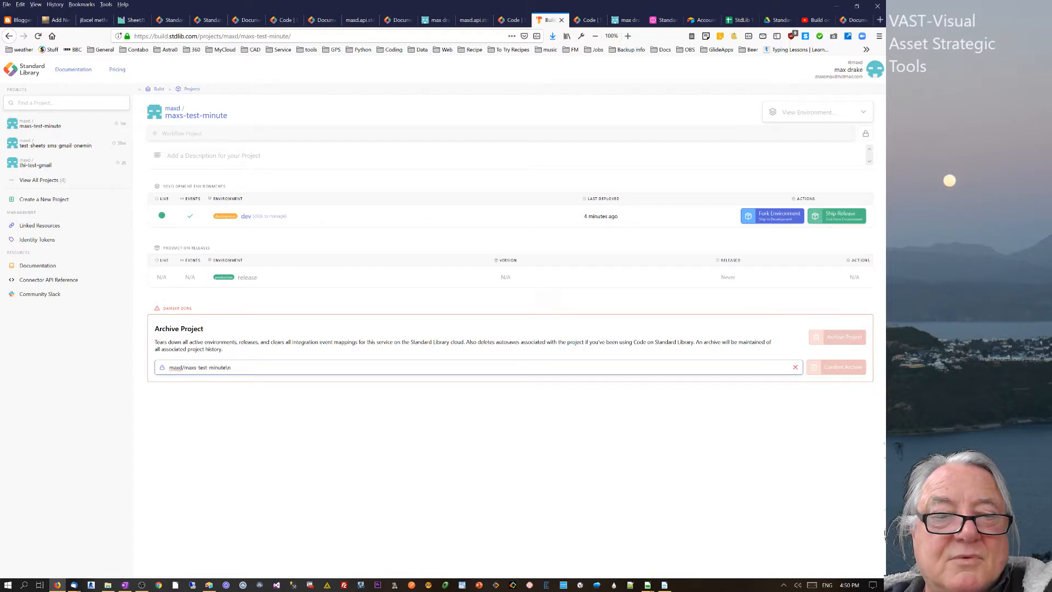
key("BackSpace")
key("BackSpace")
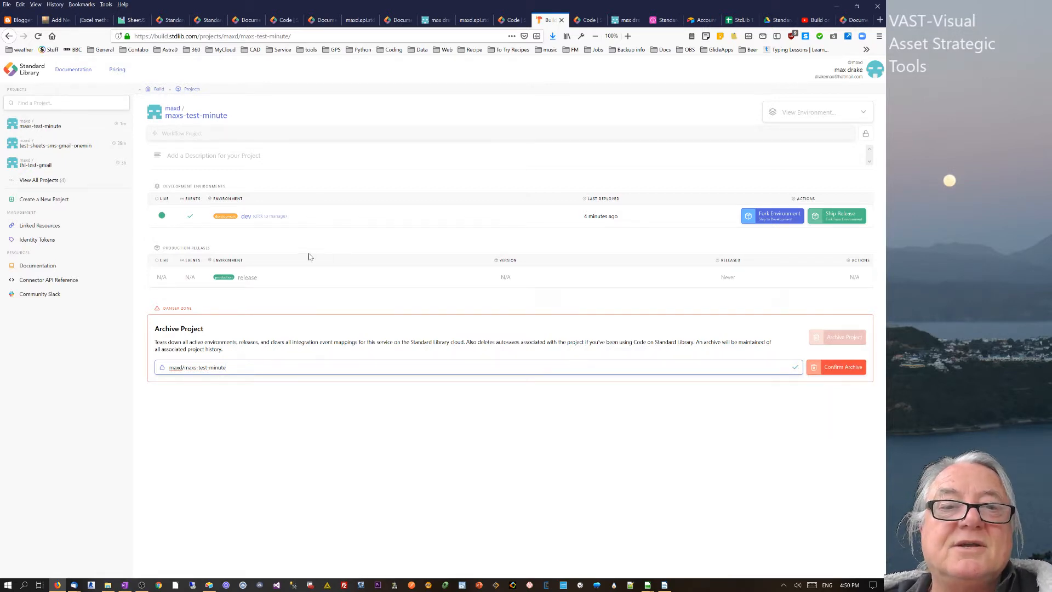
- Open the maxs-test-minute dev environment and review its Authentication and History tabs
left_click(248, 218)
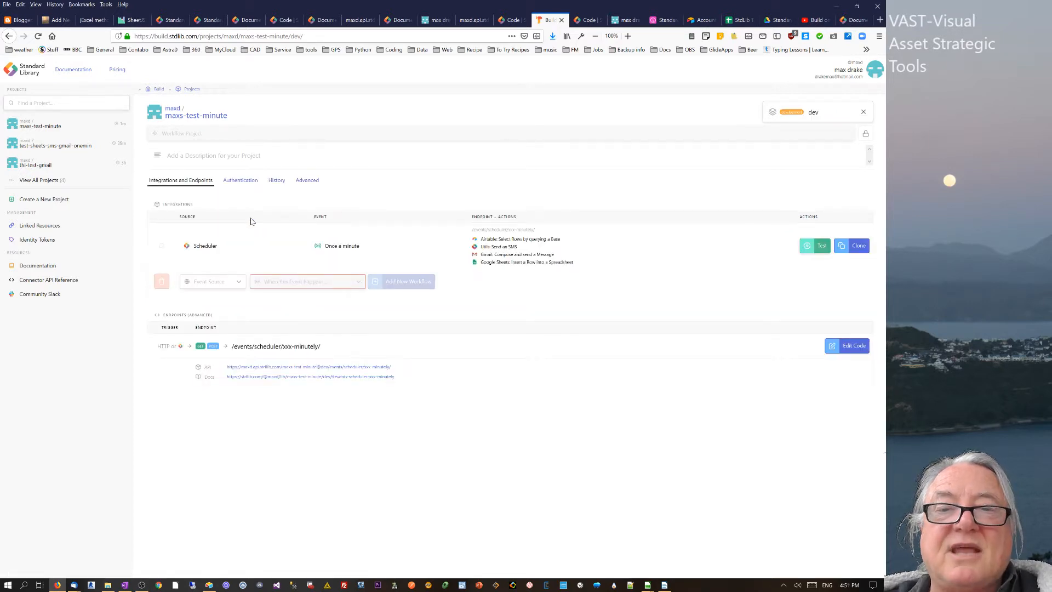
left_click(245, 186)
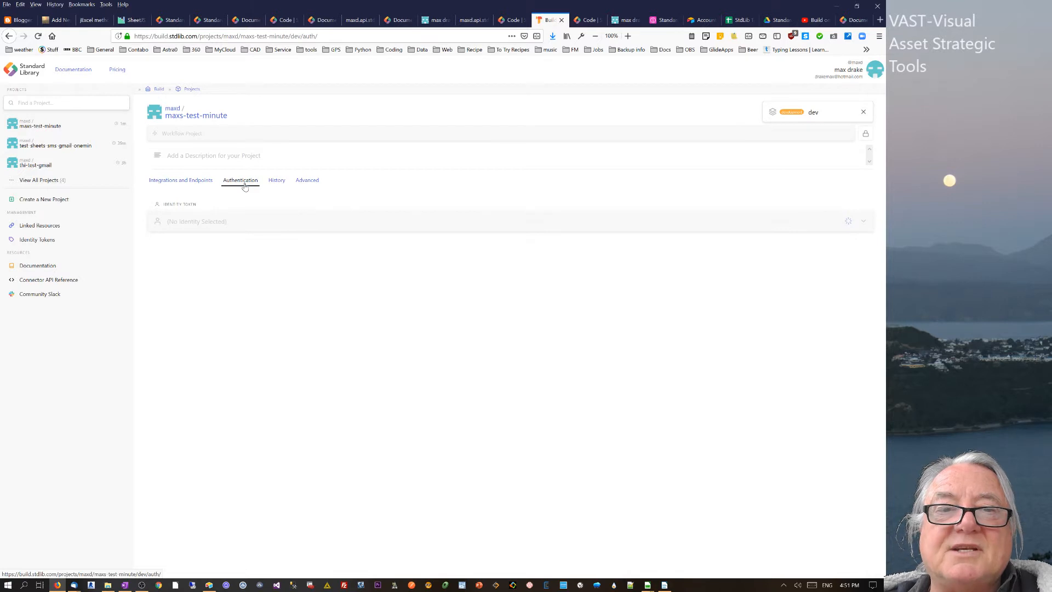
left_click(274, 183)
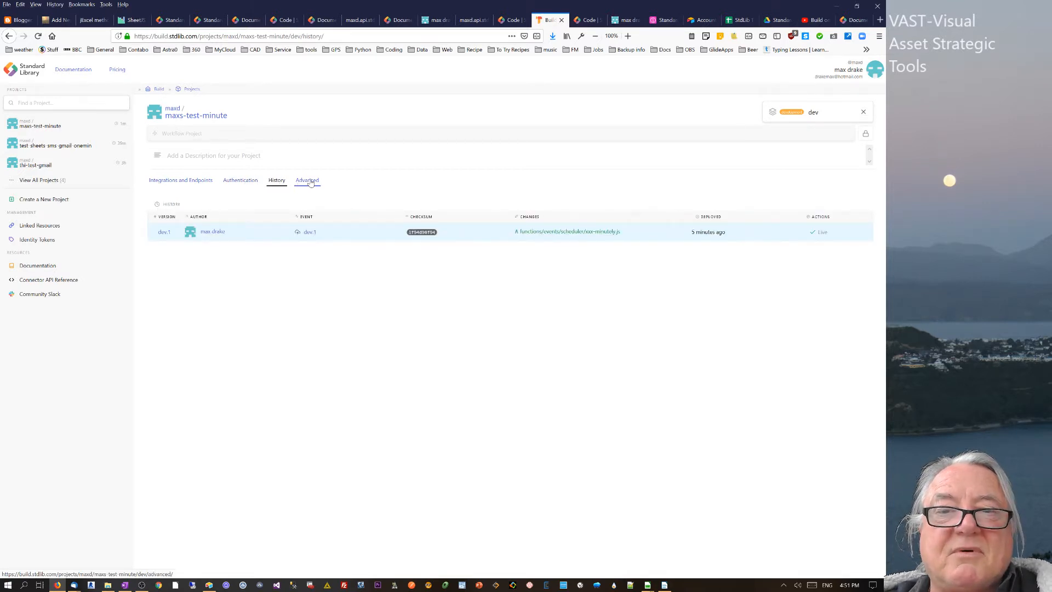
- Recheck the Live deployment in History, then show the dev environment's Advanced settings
left_click(310, 182)
left_click(277, 183)
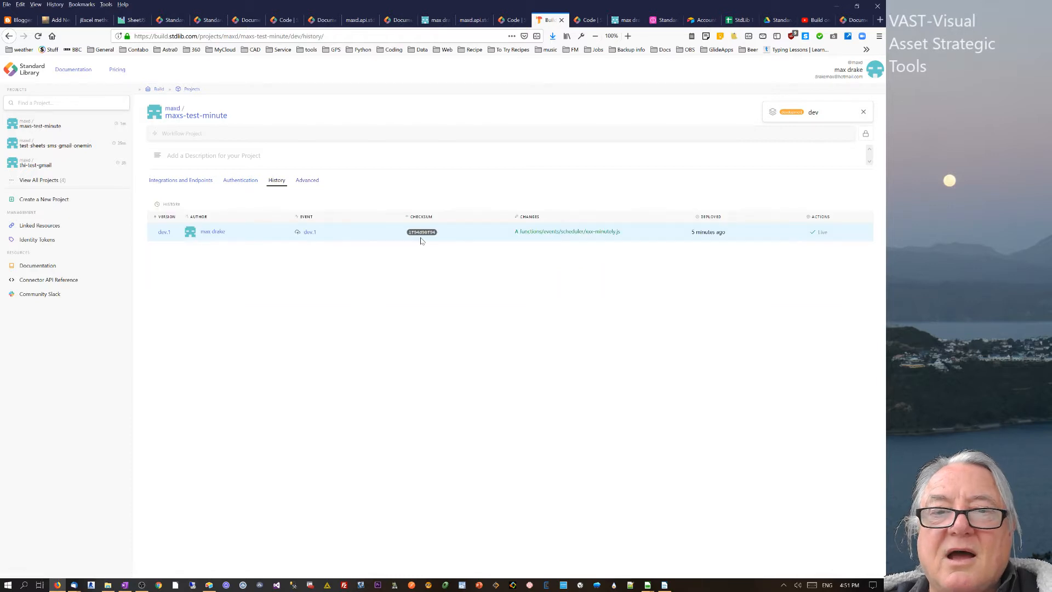
double_click(821, 234)
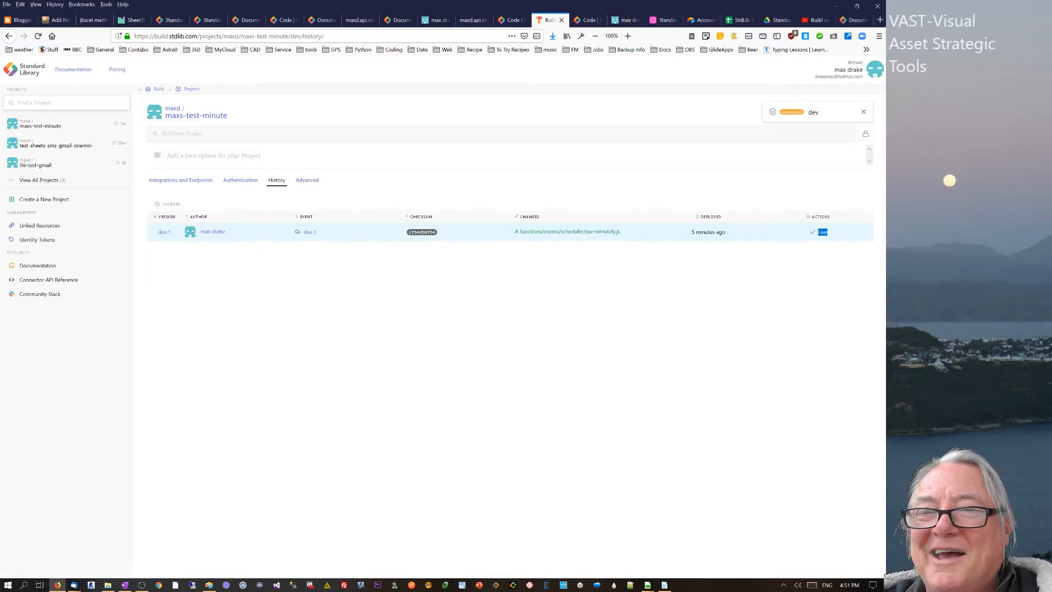
left_click(816, 232)
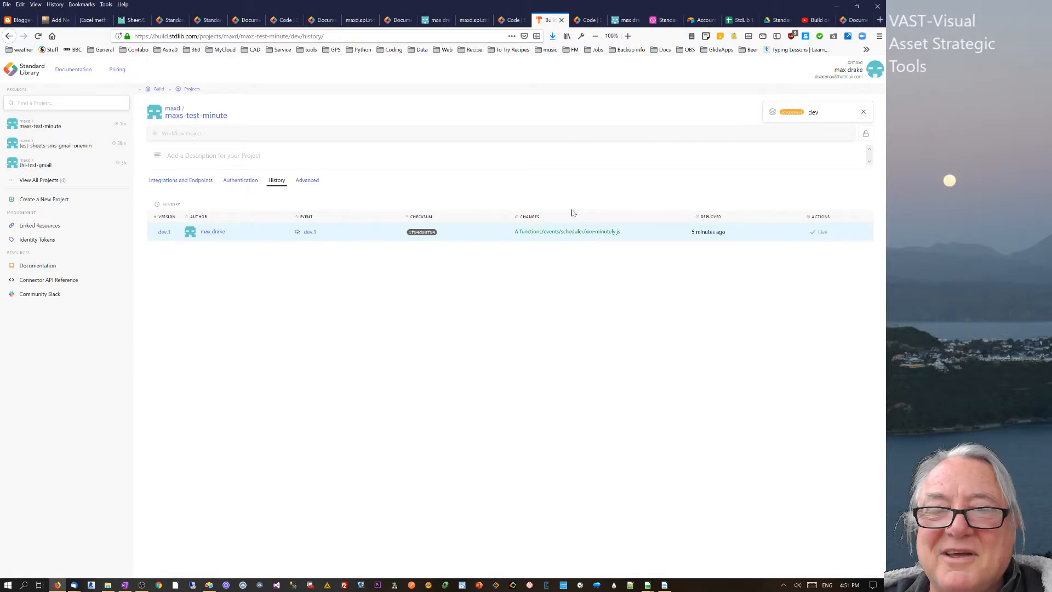
left_click(306, 181)
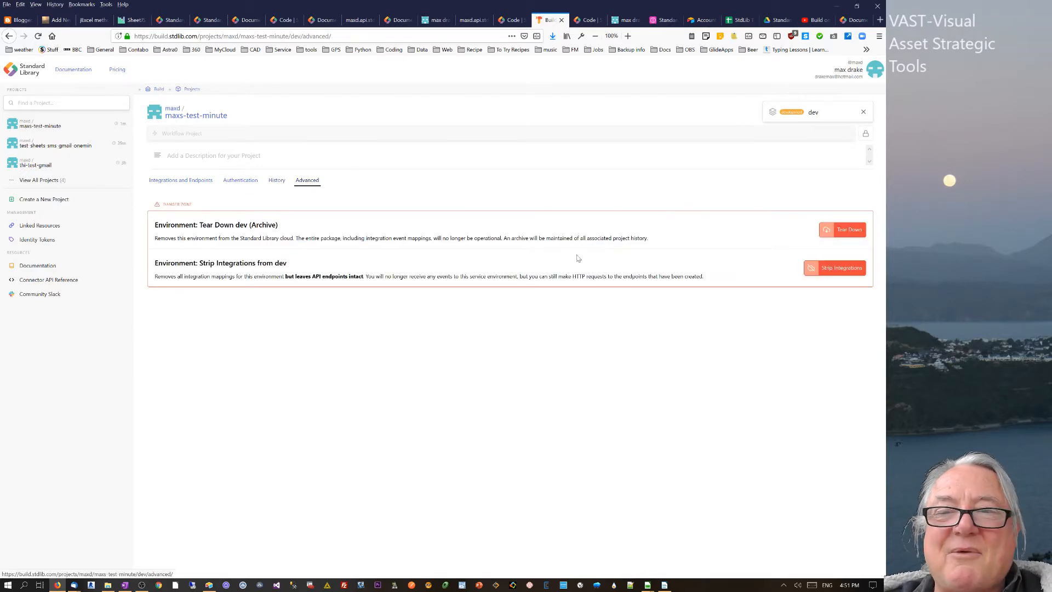
- Strip the dev environment's integrations, confirming the removal by entering 'dev'
left_click(833, 271)
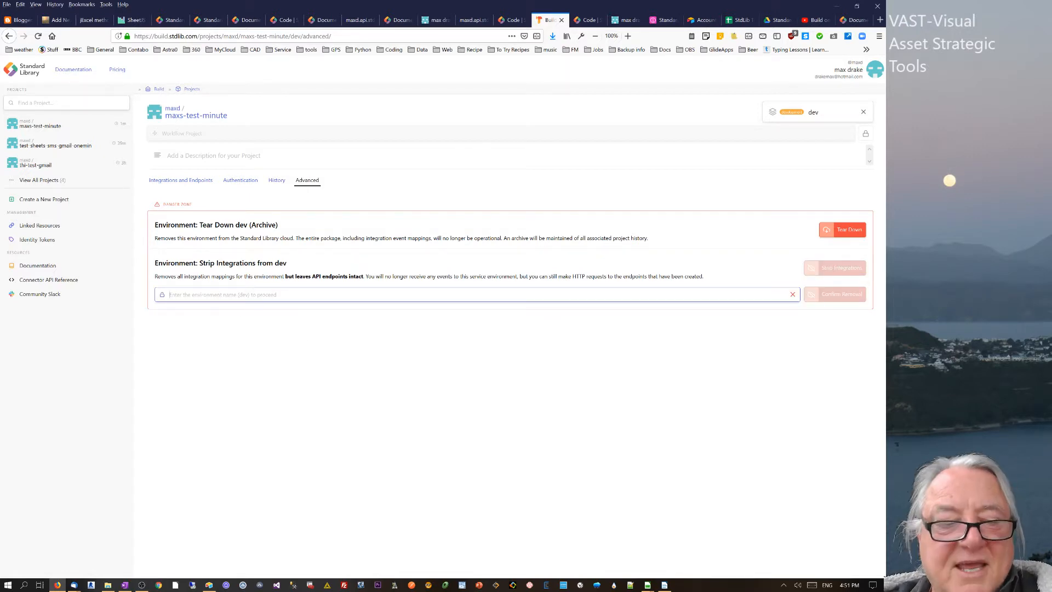
type("dev")
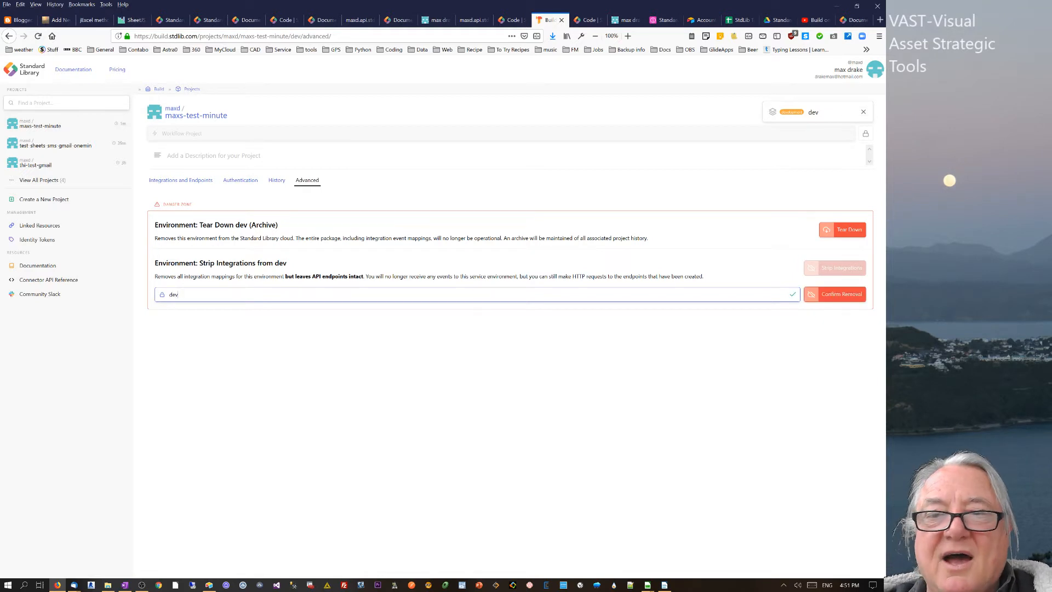
left_click(840, 295)
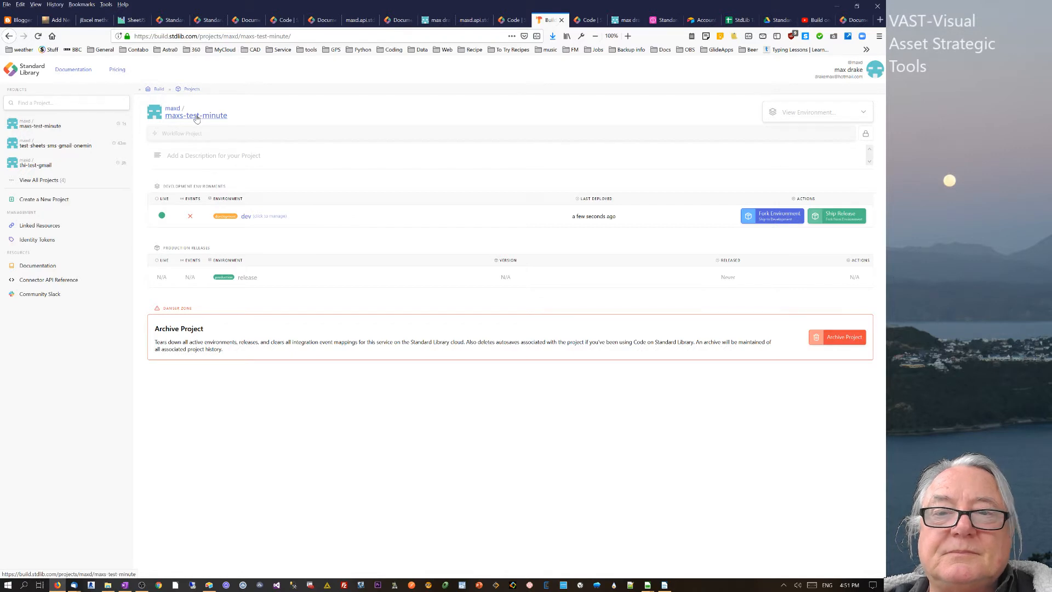
- Call the dev environment's xxx-minutely API URL to view its JSON results, then show Airtable's Data table
left_click(248, 217)
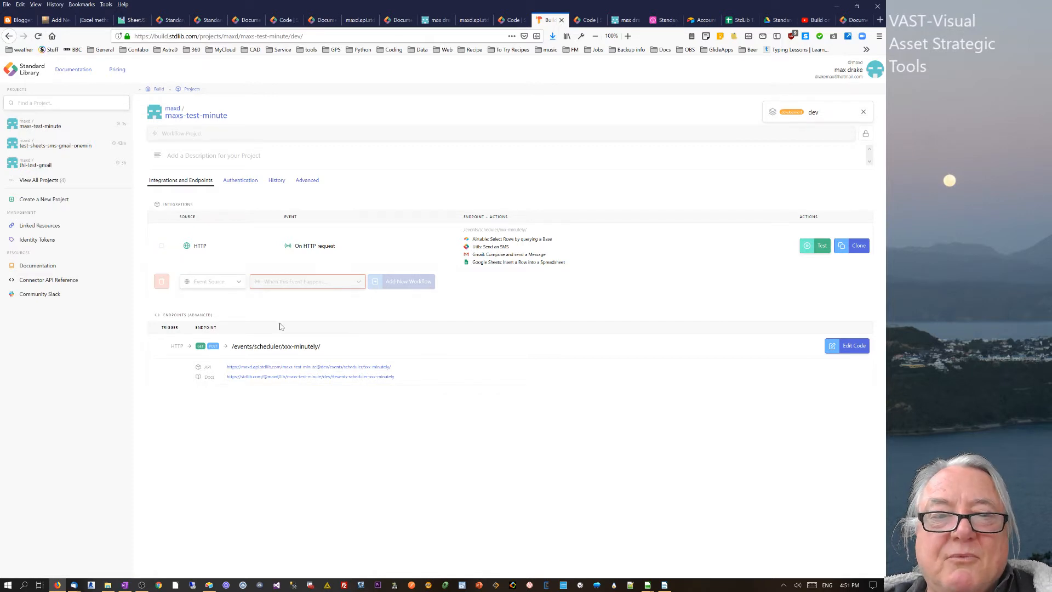
left_click(268, 368)
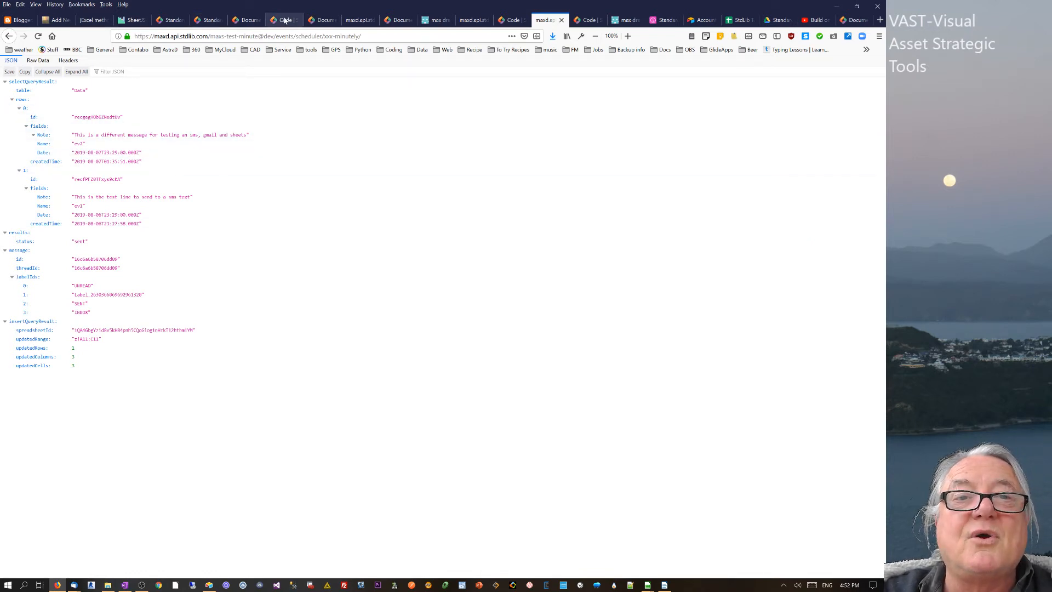
left_click(663, 20)
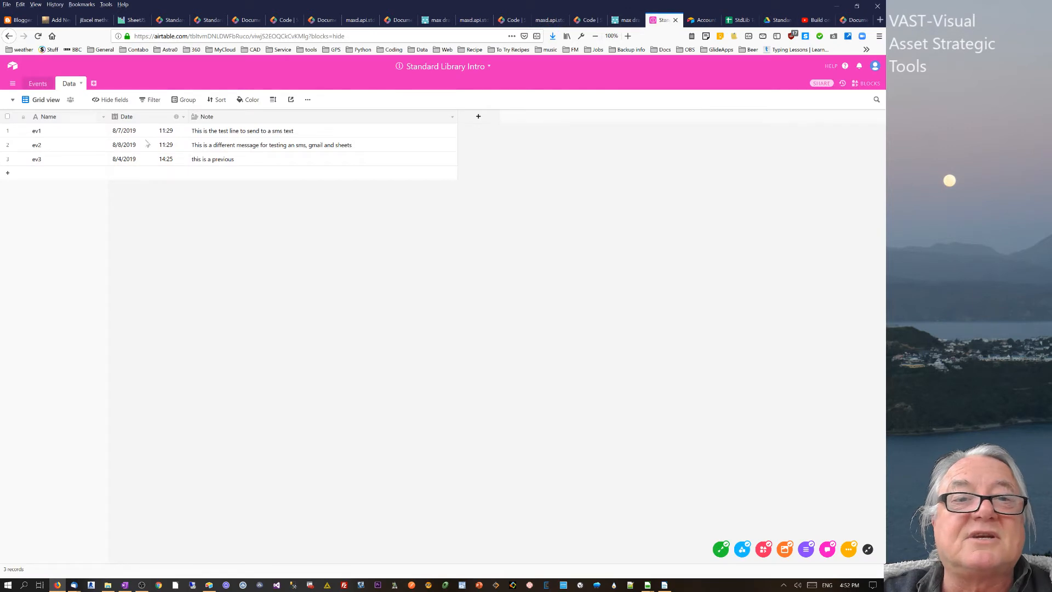
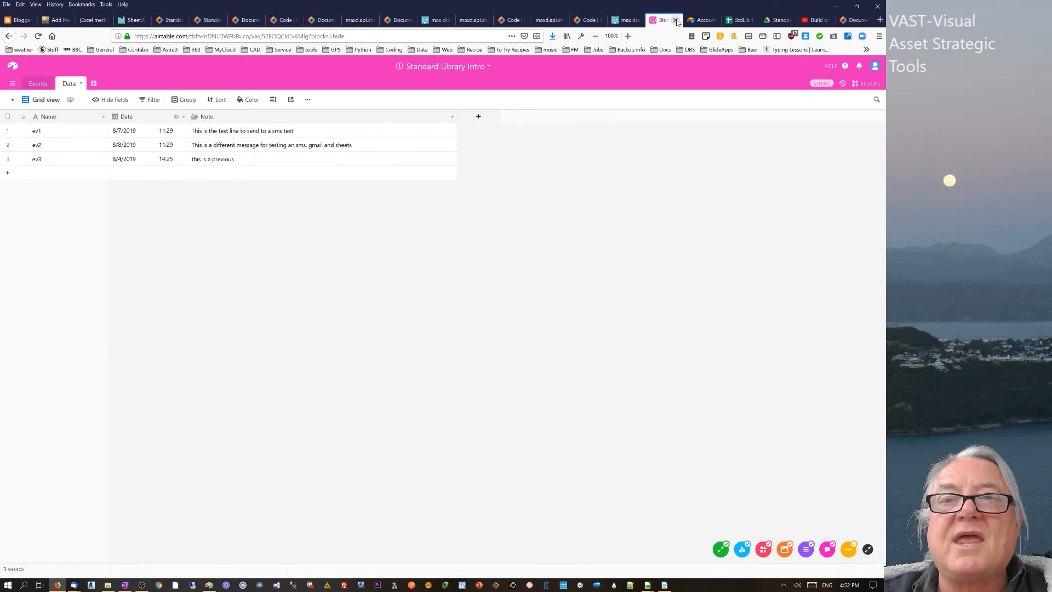
- Switch from Airtable's Data table to the xxx-minutely.js scheduler code in the stdlib editor
left_click(589, 21)
left_click(231, 138)
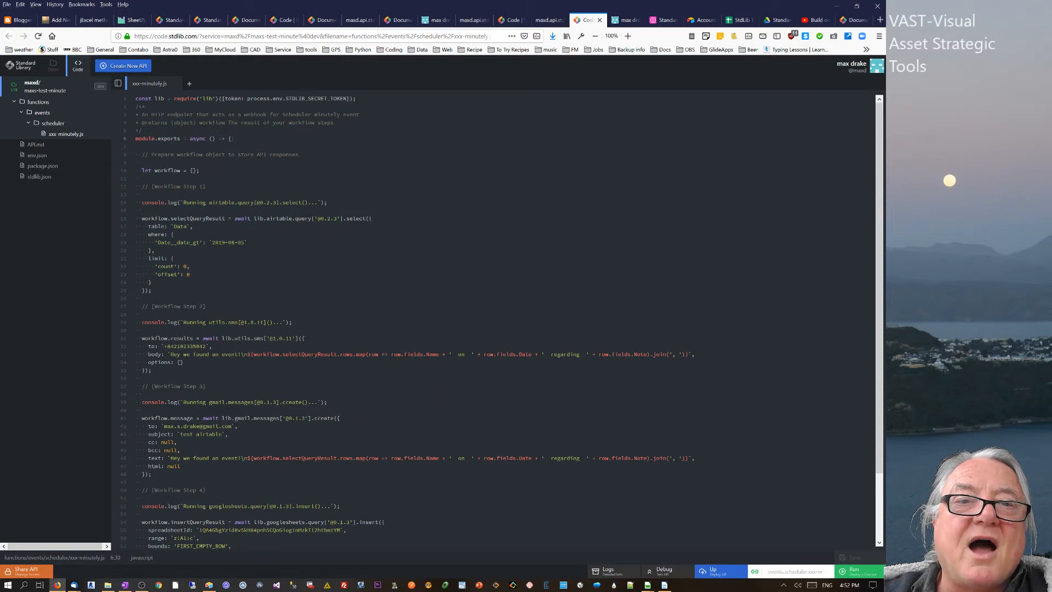
left_click_drag(276, 98, 240, 146)
left_click(240, 146)
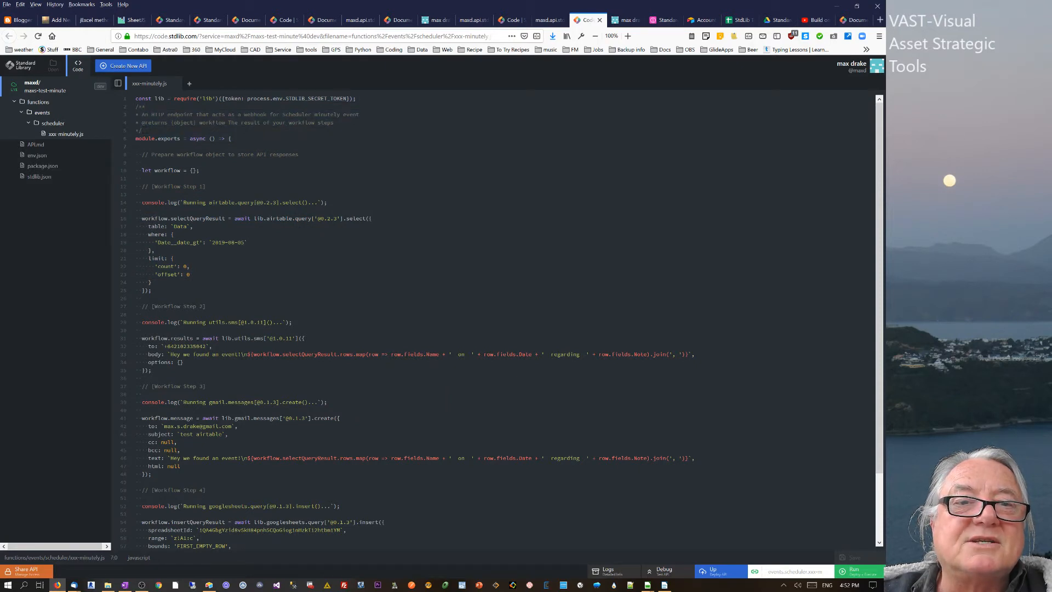
left_click_drag(182, 99, 247, 115)
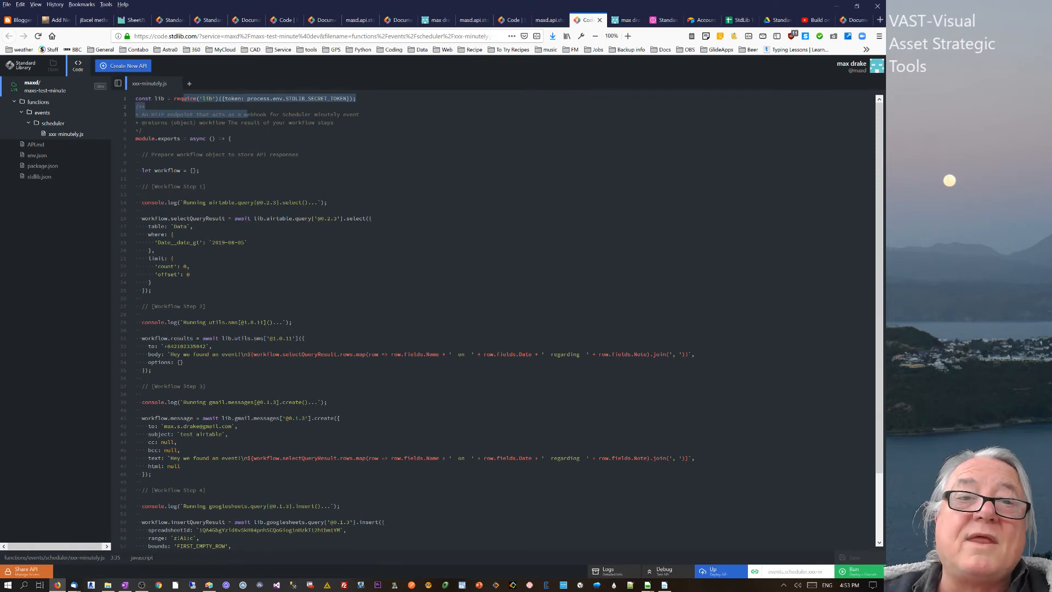
left_click(193, 226)
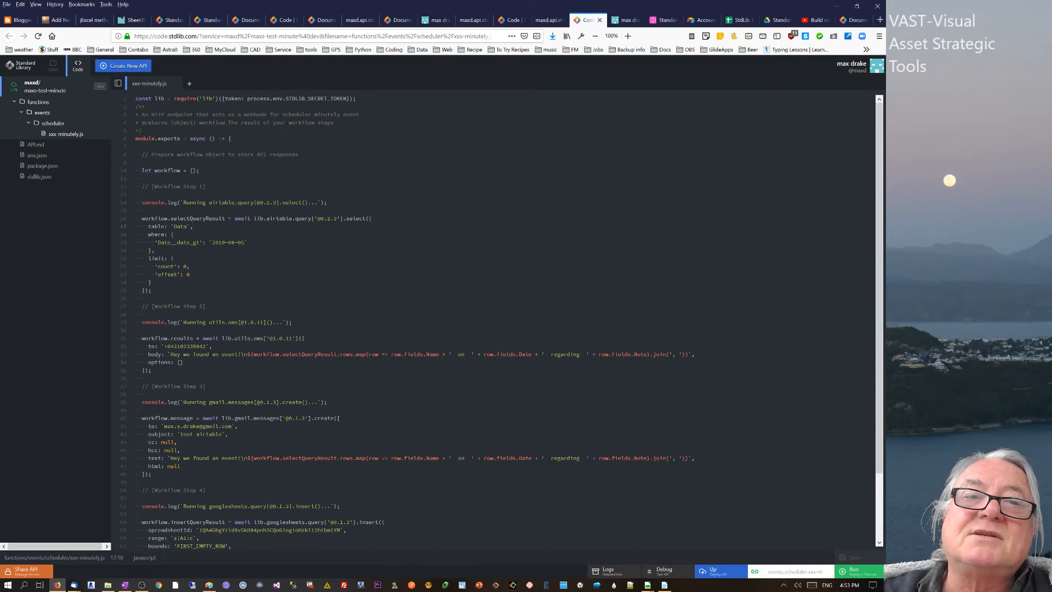
left_click_drag(136, 99, 152, 290)
left_click(143, 298)
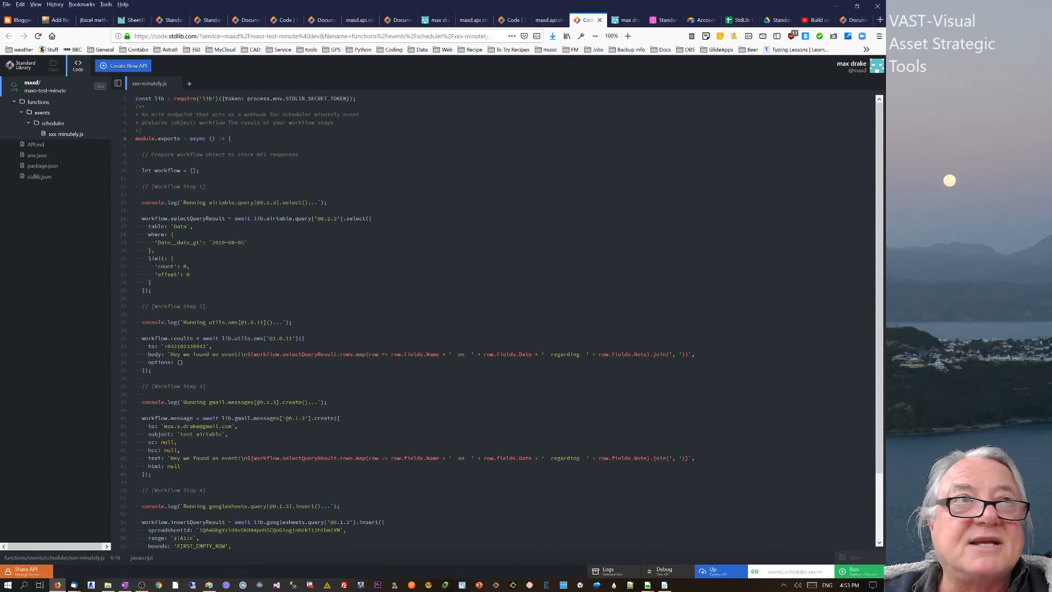
left_click(206, 306)
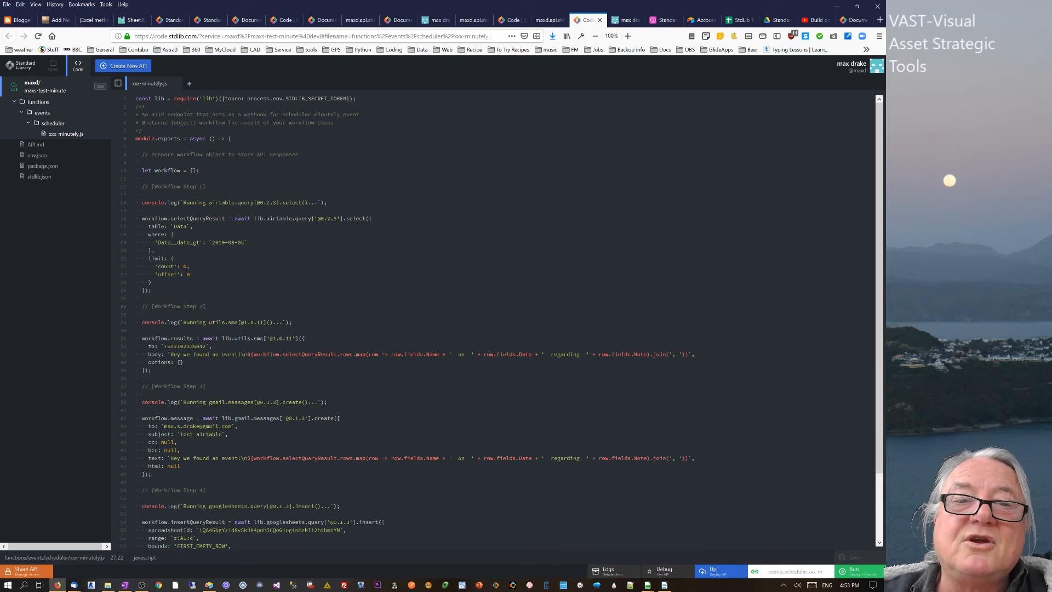
left_click_drag(235, 219, 241, 234)
left_click(250, 242)
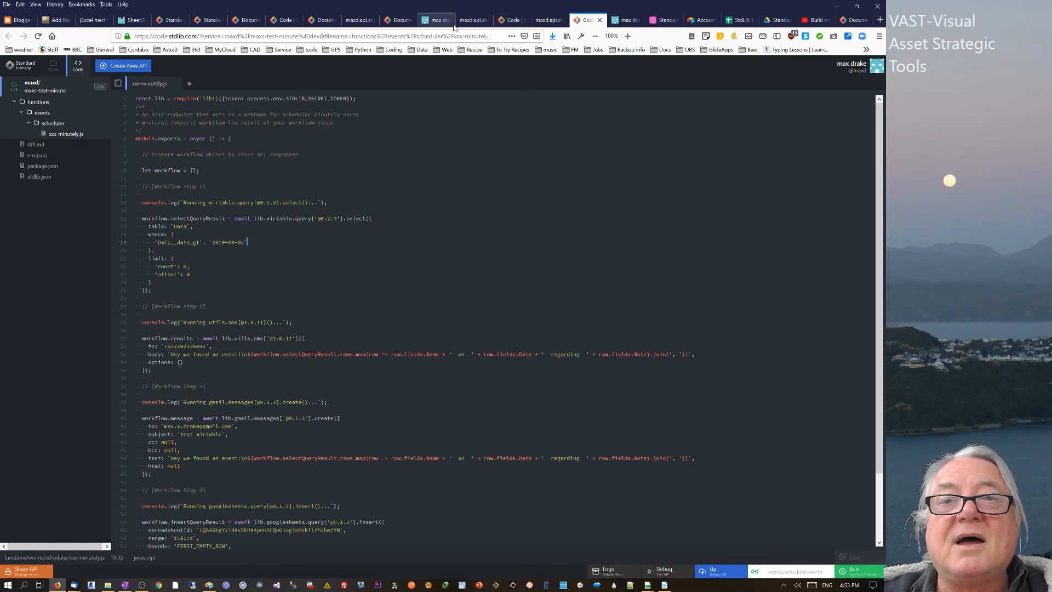
left_click(512, 21)
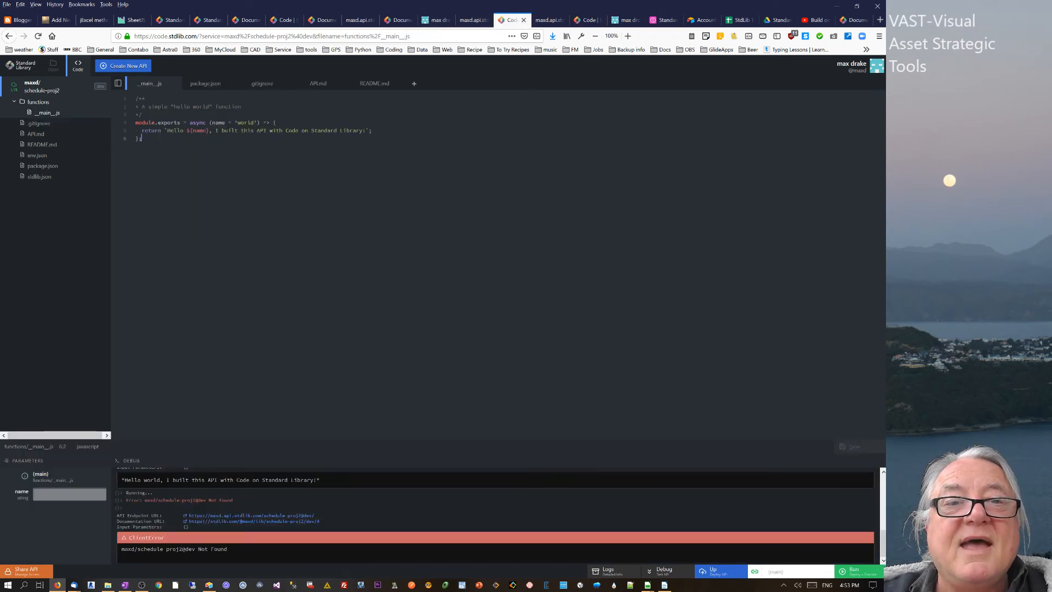
- Run the schedule-proj2 hello-world function twice, check its greeting, then reopen xxx-minutely.js
left_click_drag(180, 122, 285, 145)
left_click(284, 146)
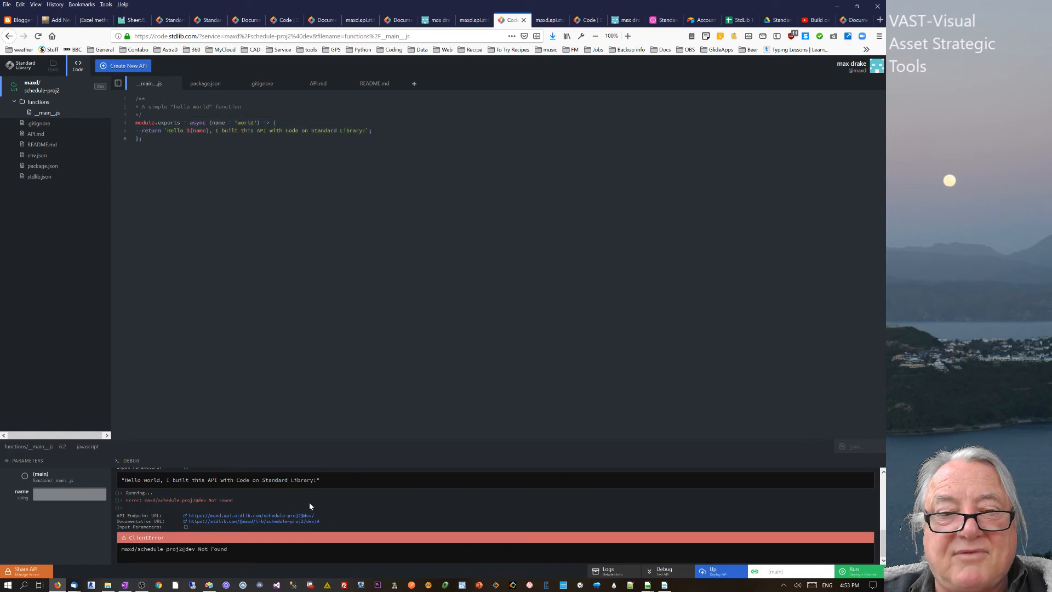
left_click(840, 572)
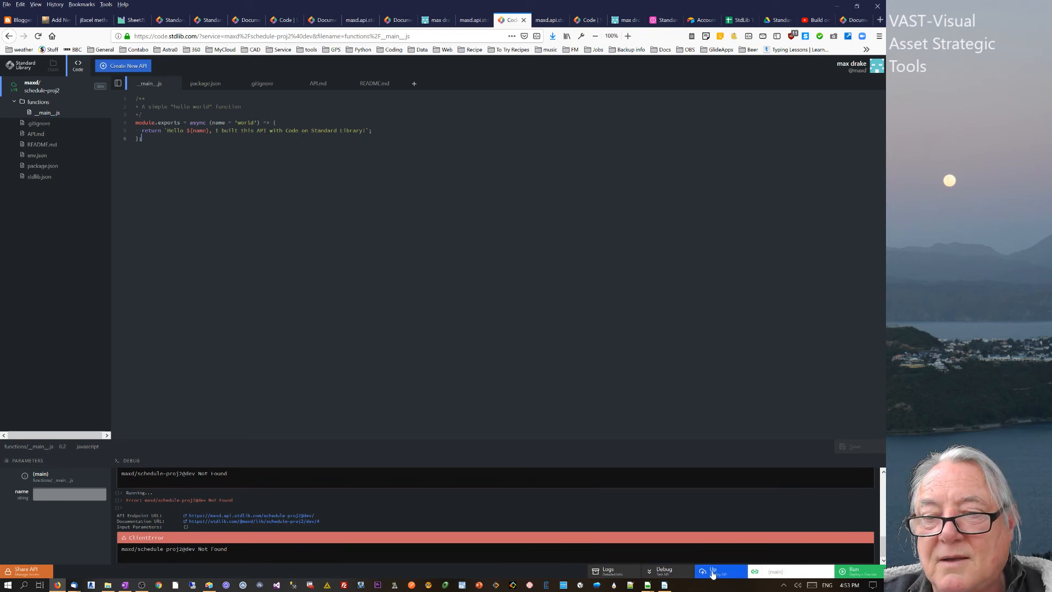
left_click(855, 571)
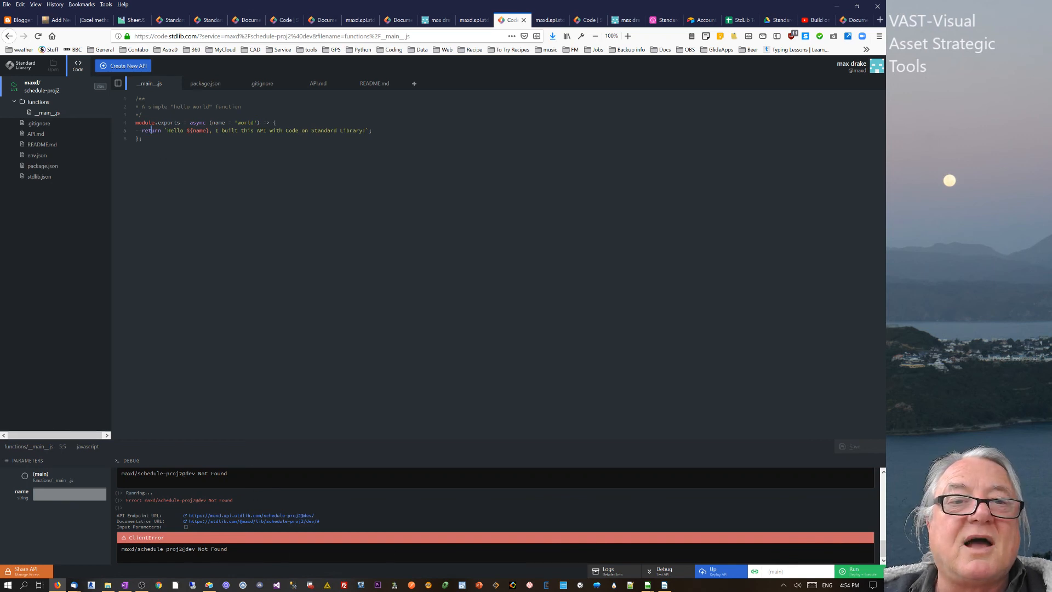
left_click_drag(171, 130, 328, 130)
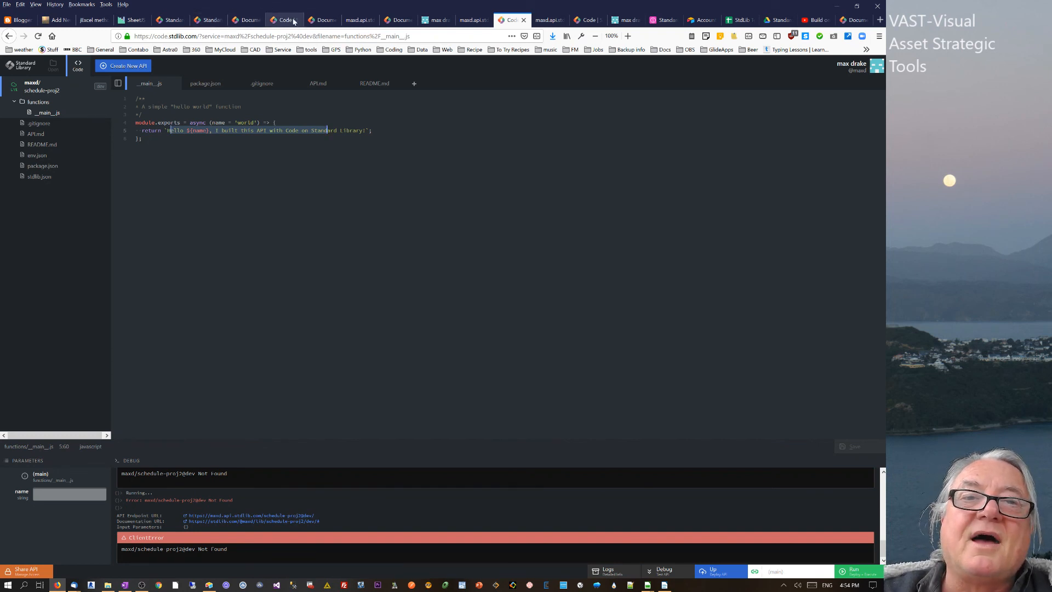
left_click(584, 20)
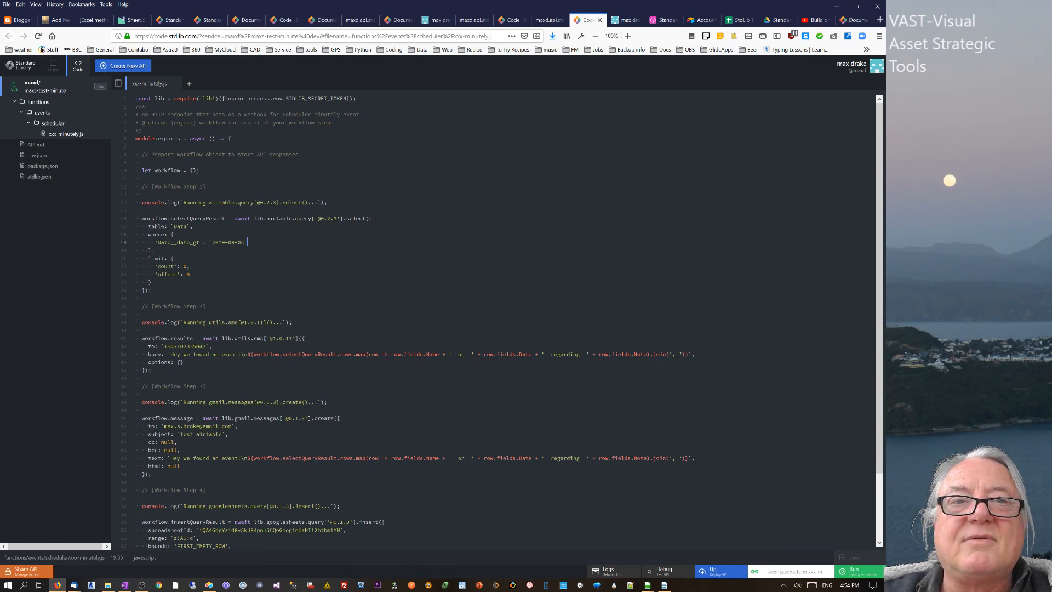
left_click_drag(231, 99, 373, 409)
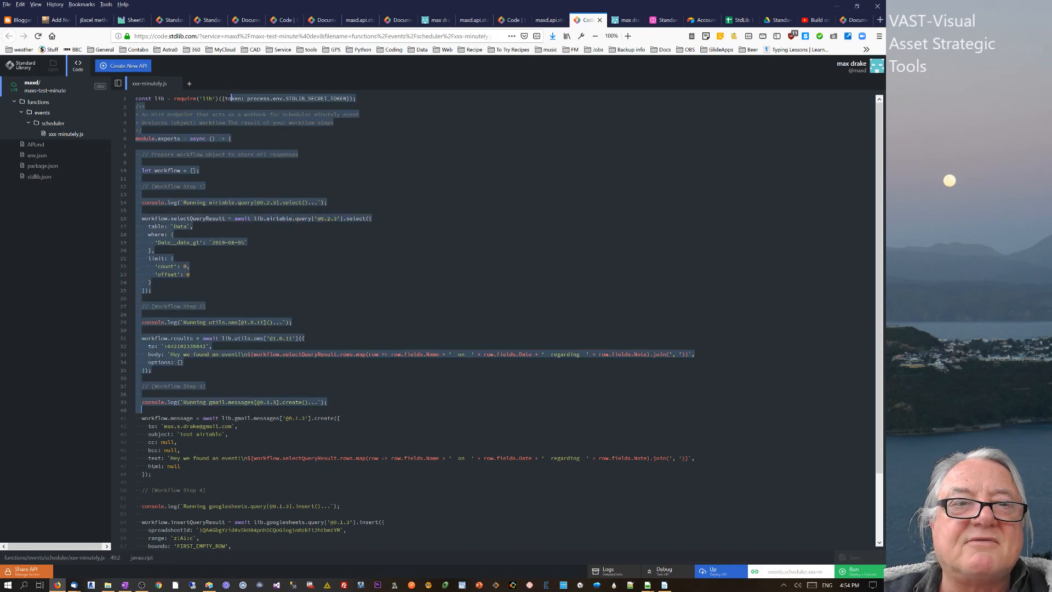
scroll(498, 318, "down", 3)
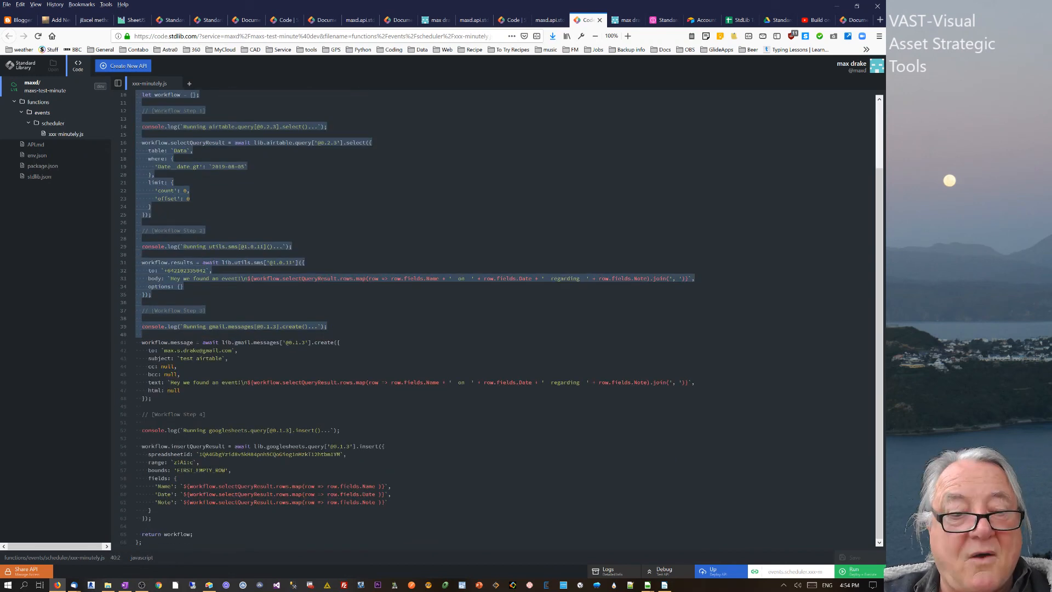